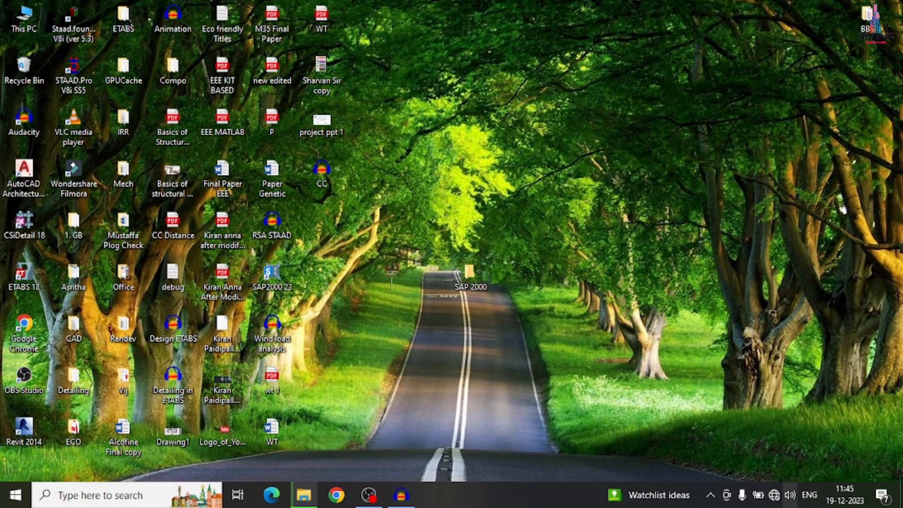
Step: Launch SAP2000 in a maximized window and start a new model from the Grid Only template
double_click(277, 275)
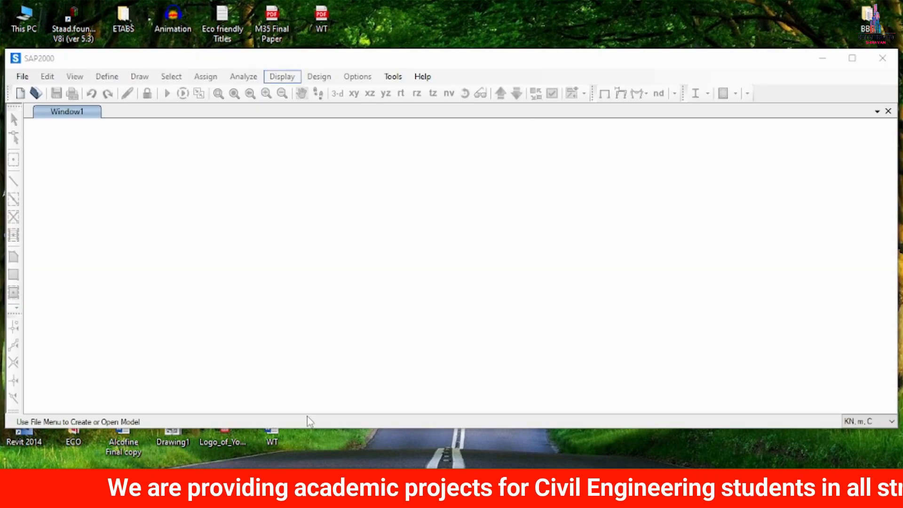
click(861, 61)
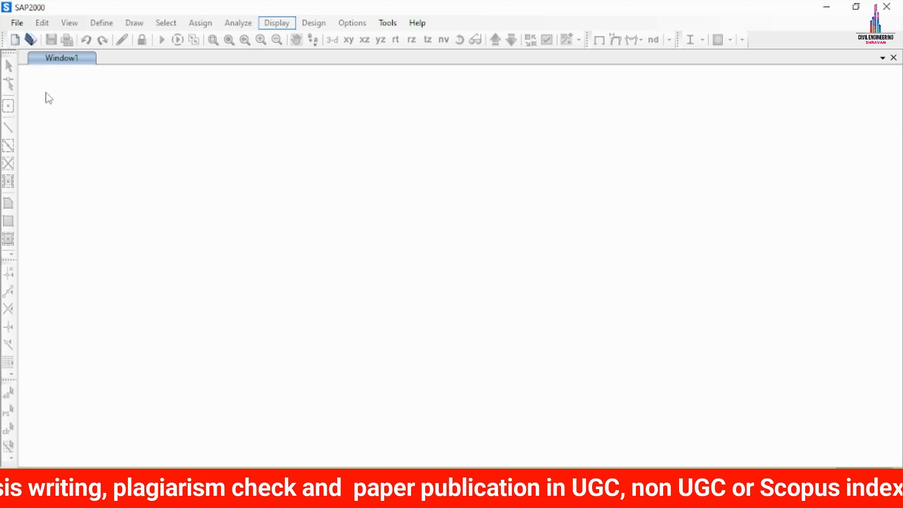
click(18, 23)
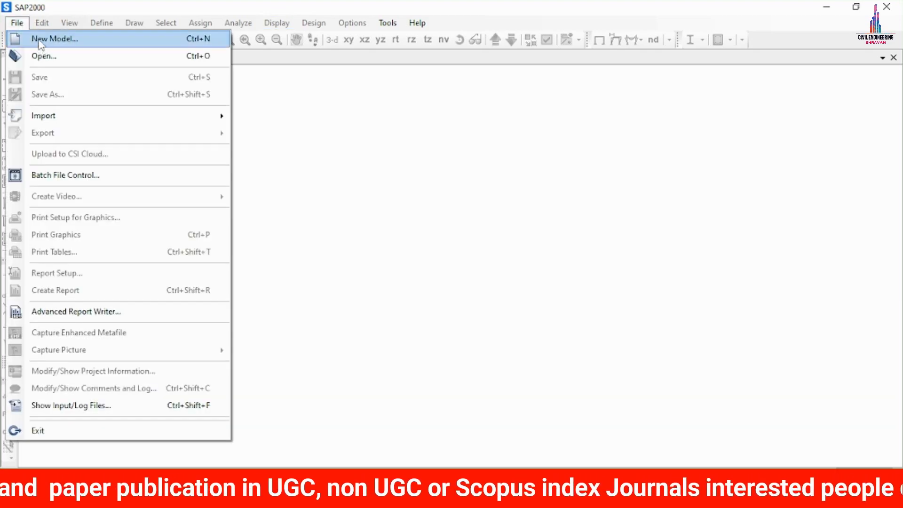
click(39, 39)
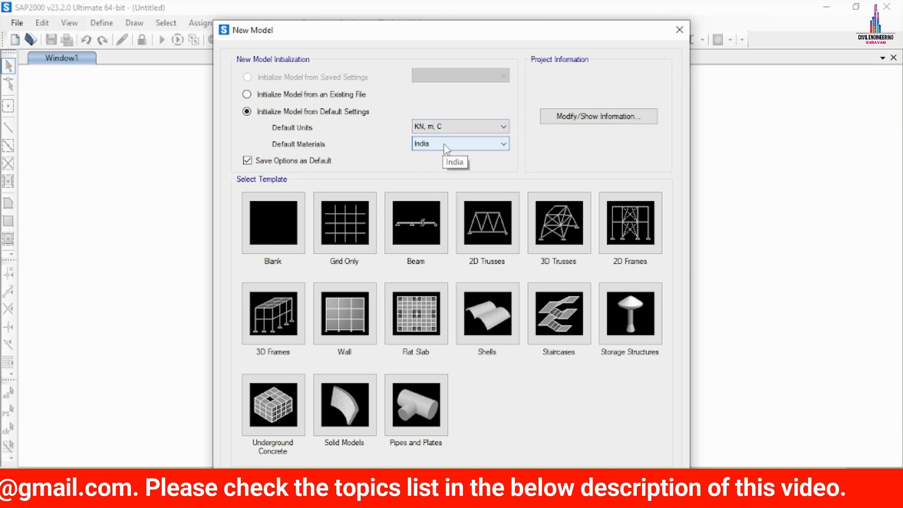
click(339, 234)
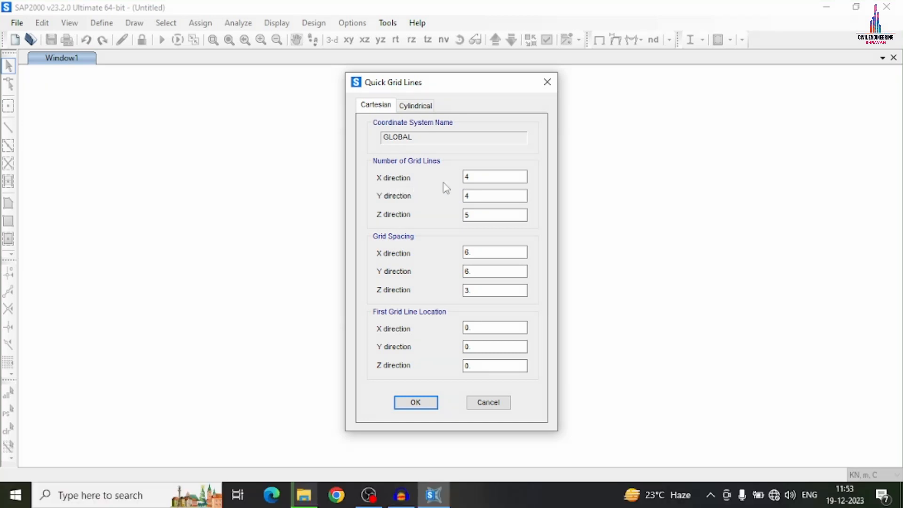
Step: Create a Cartesian grid with 6 lines in X, Y and Z, spaced 4 m in X and Y and 3 m in Z
drag(495, 174, 467, 179)
text(6)
key(Tab)
text(6)
key(Tab)
text(6)
key(Tab)
text(4)
key(Tab)
text(4)
key(Tab)
click(429, 404)
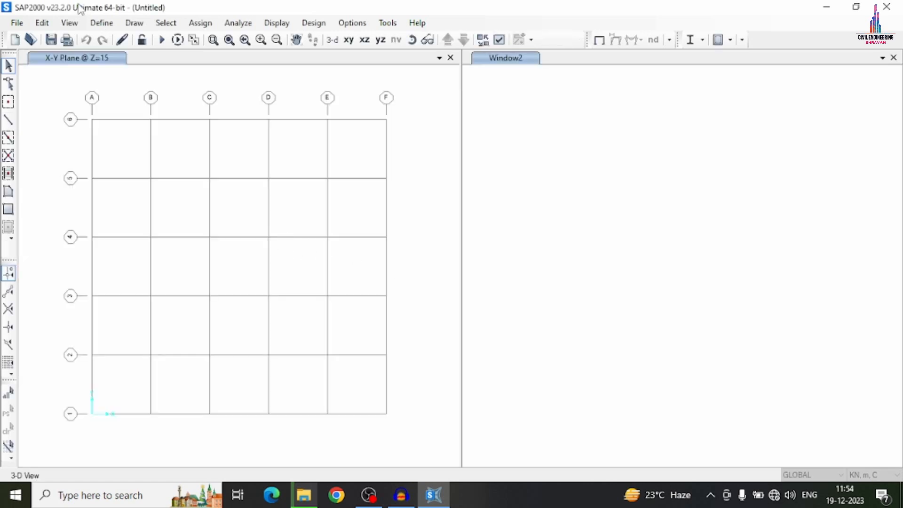
click(643, 324)
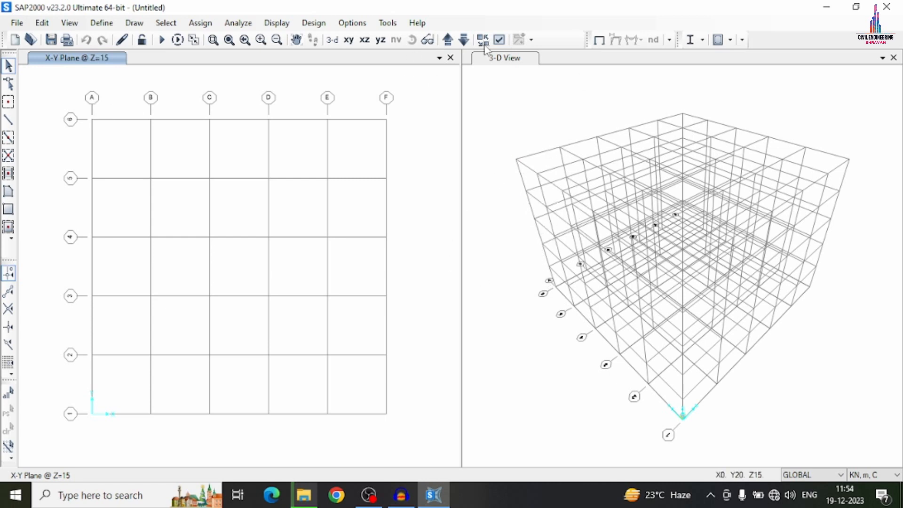
Step: Add a Z-direction grid line named Z7 at ordinate 18 m to the GLOBAL grid system
right_click(255, 83)
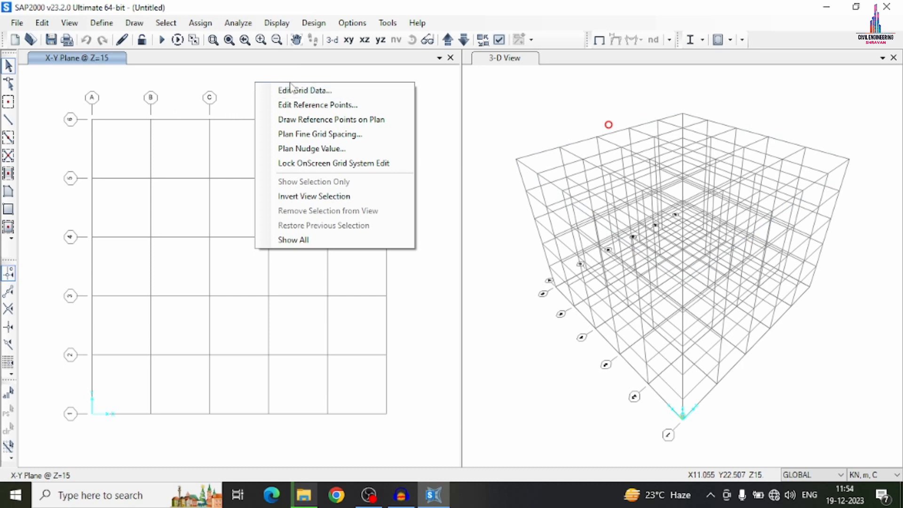
click(300, 90)
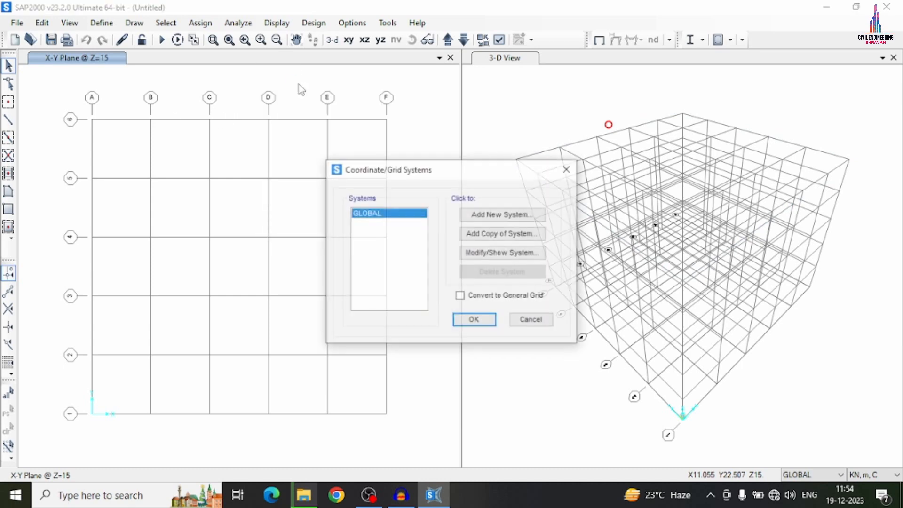
click(473, 258)
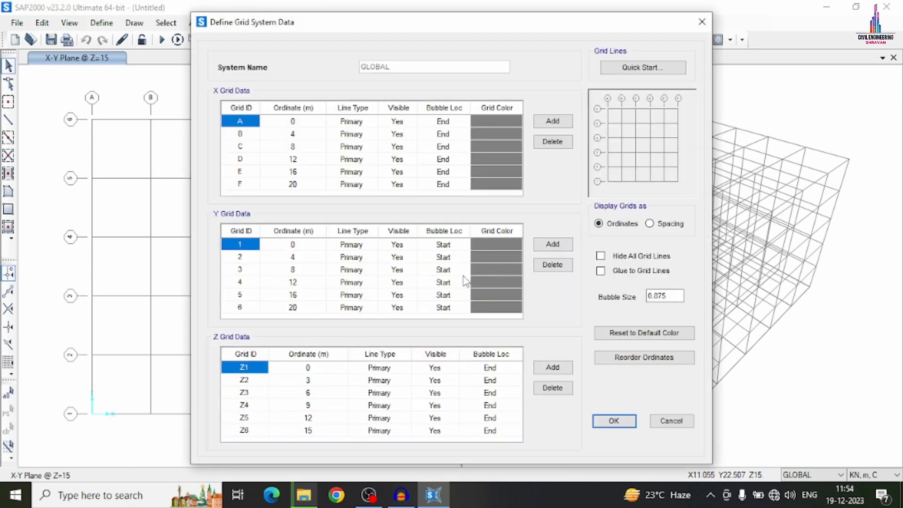
click(553, 365)
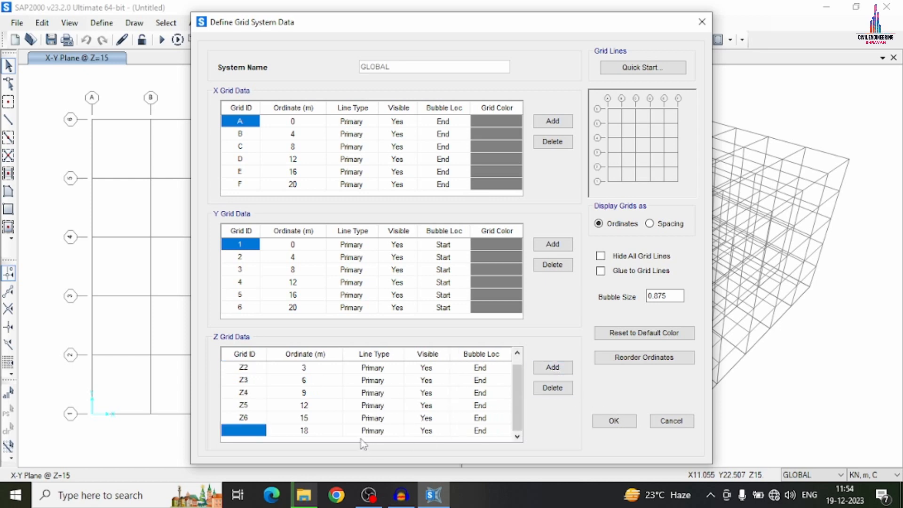
text(Z7)
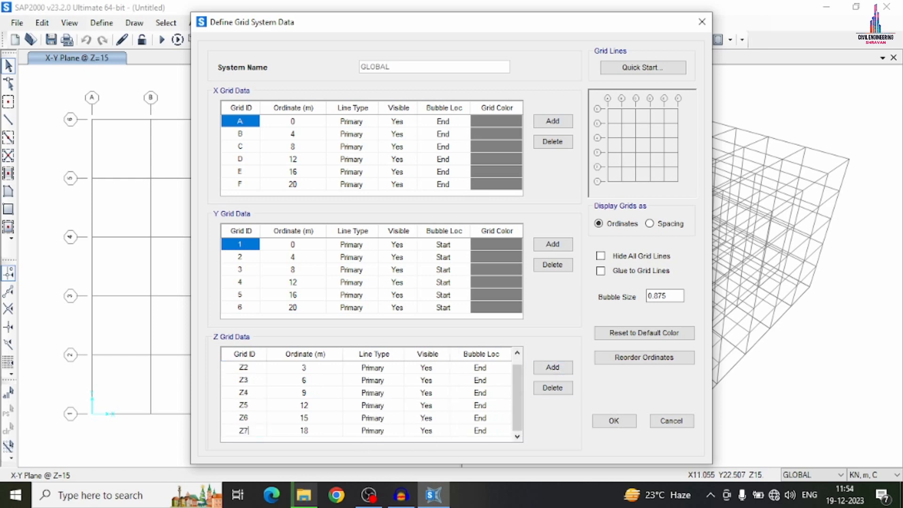
click(614, 420)
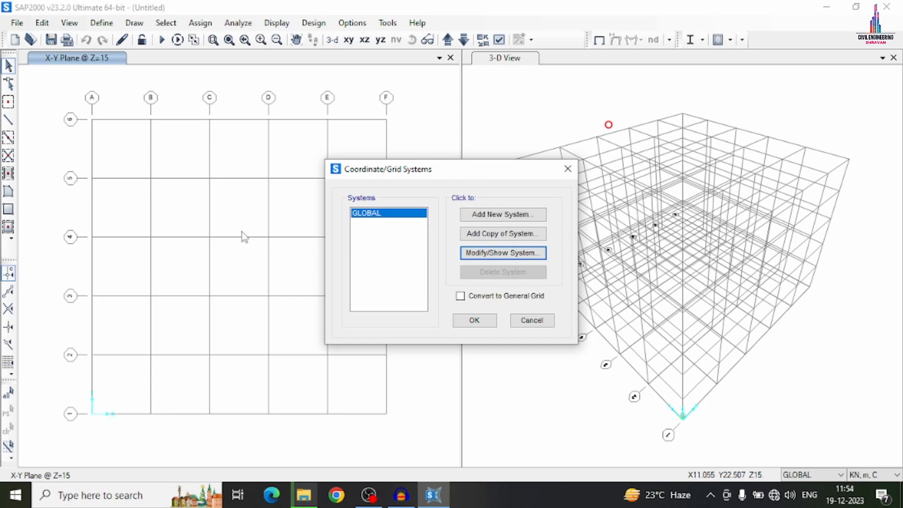
click(474, 321)
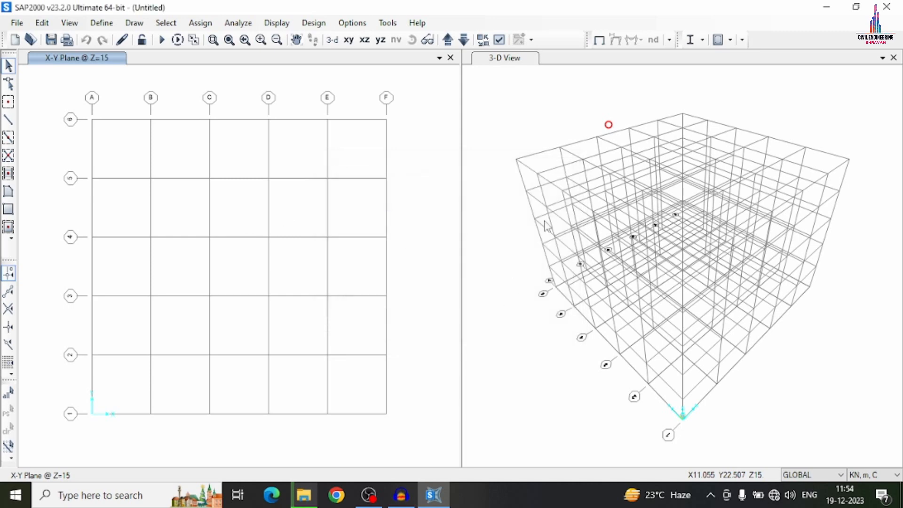
click(548, 99)
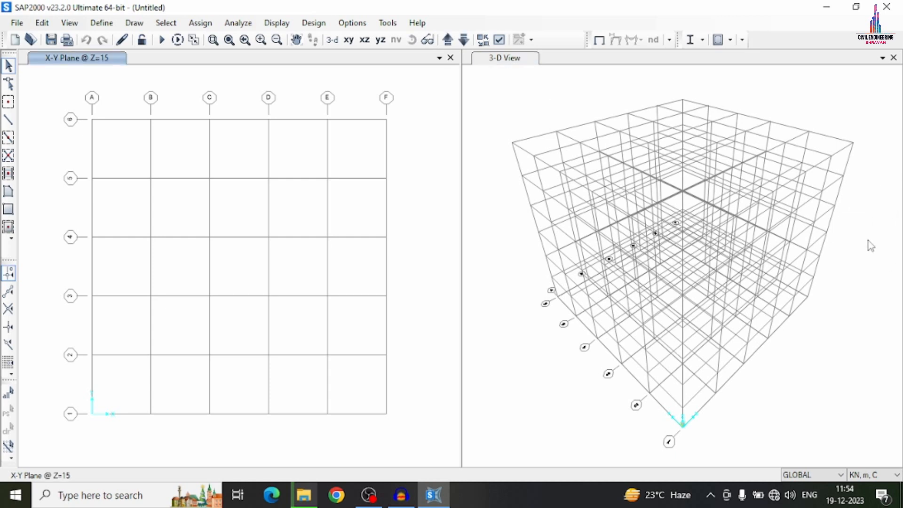
Step: Move the X-Y plan view up one level to the Z=18 plane
click(467, 91)
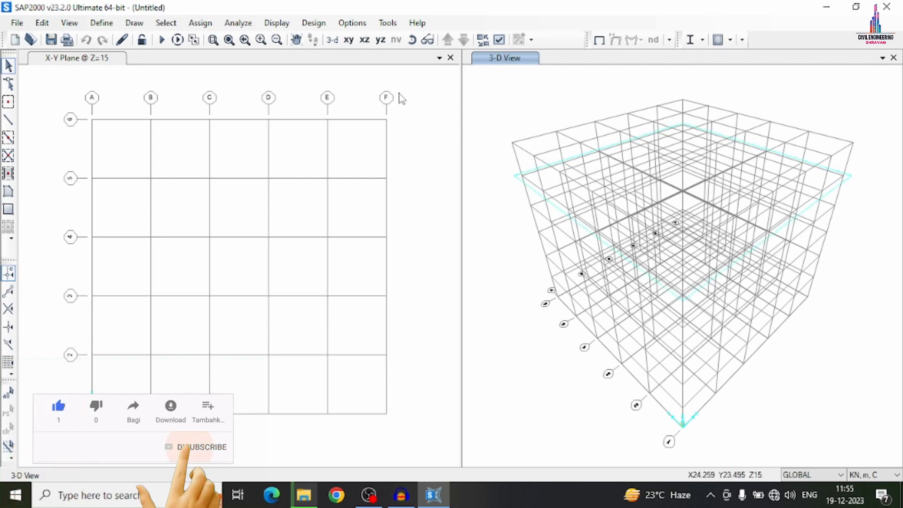
click(414, 67)
click(448, 39)
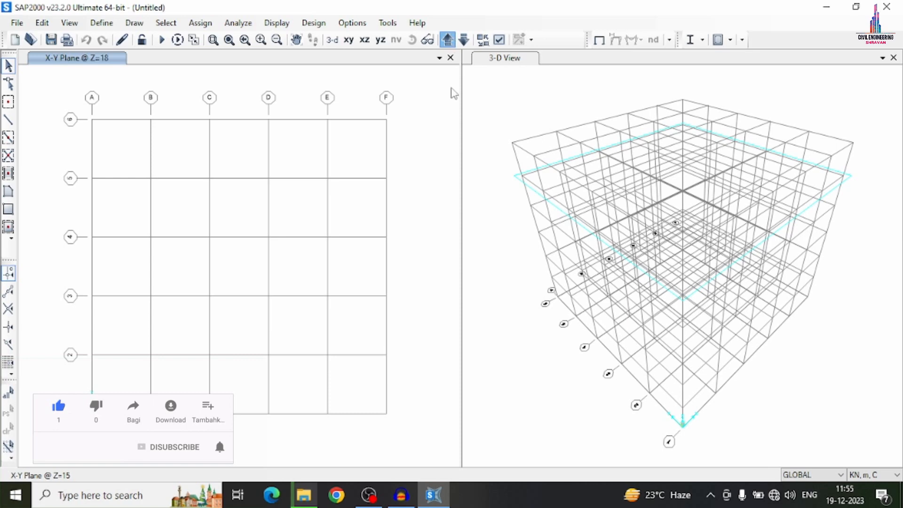
Step: Delete the Fe345 steel material and review the M30 concrete's property data
click(100, 24)
click(102, 38)
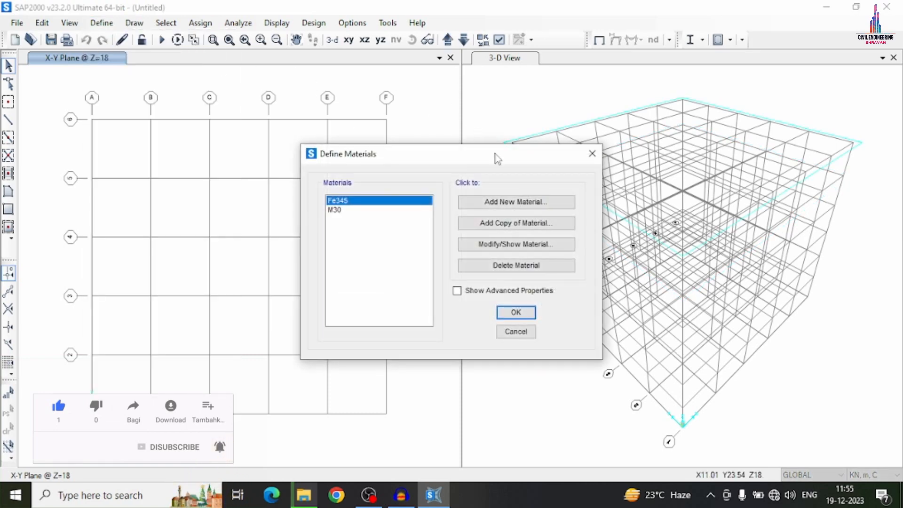
click(515, 267)
click(479, 298)
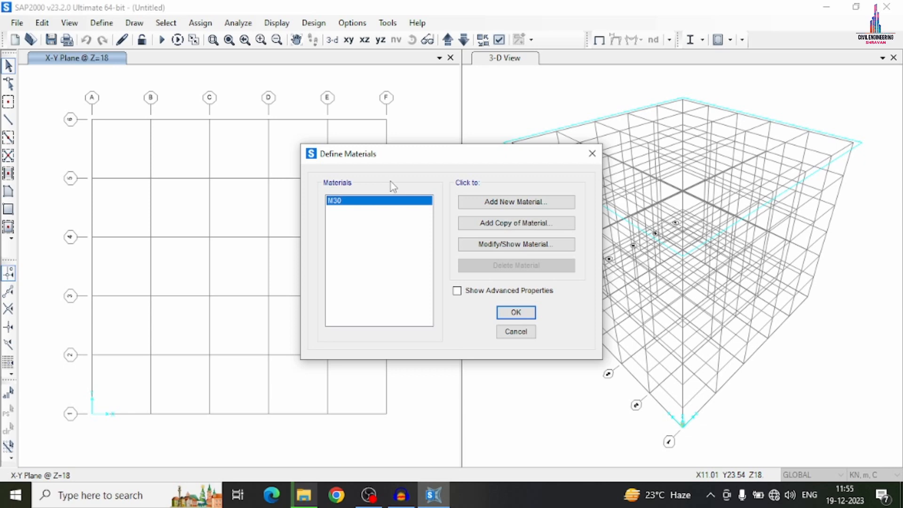
click(478, 244)
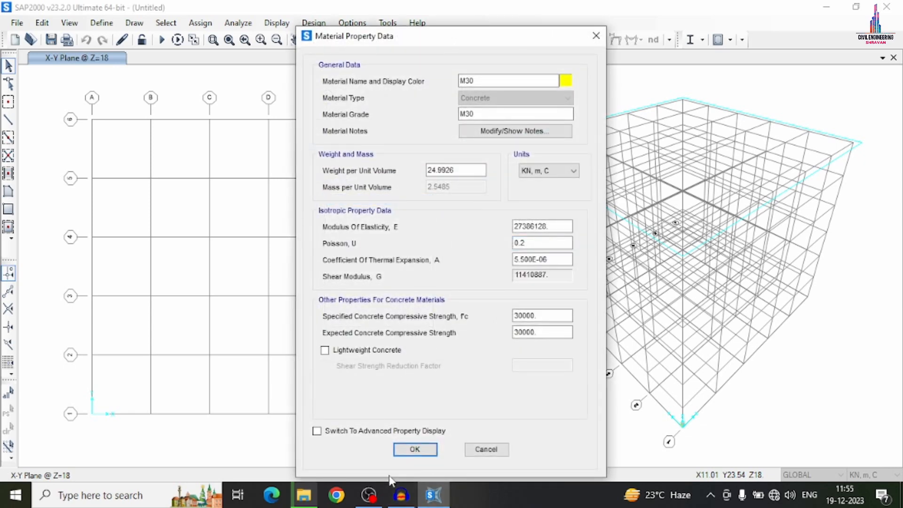
click(415, 450)
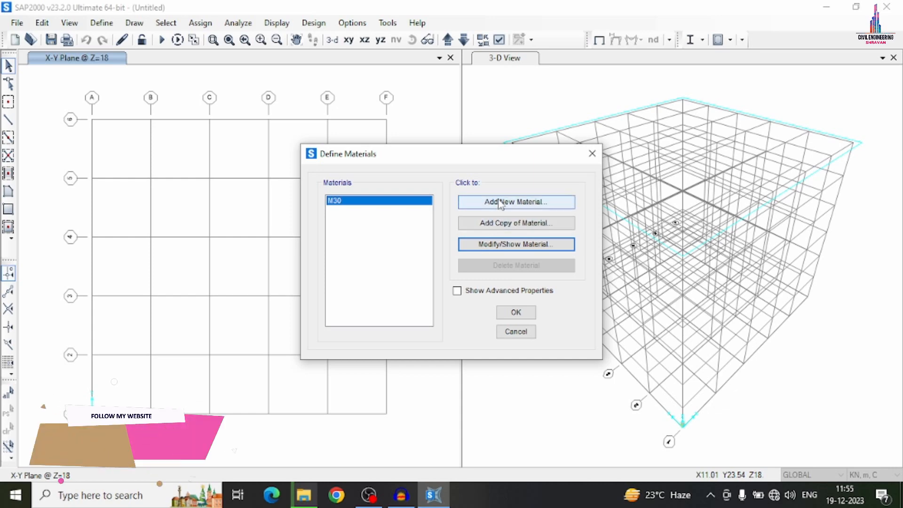
Step: Add an Indian rebar material of HYSD Grade 500 and accept the material definitions
click(500, 203)
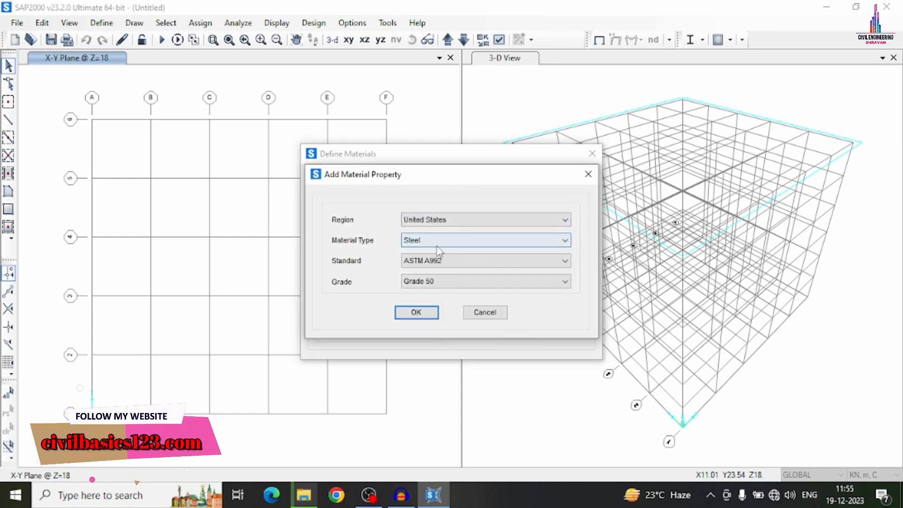
click(443, 221)
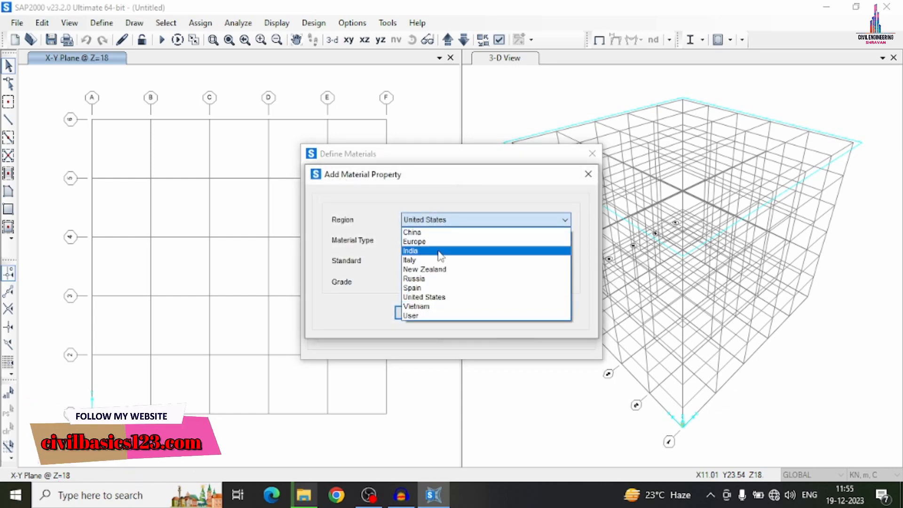
click(441, 252)
click(442, 241)
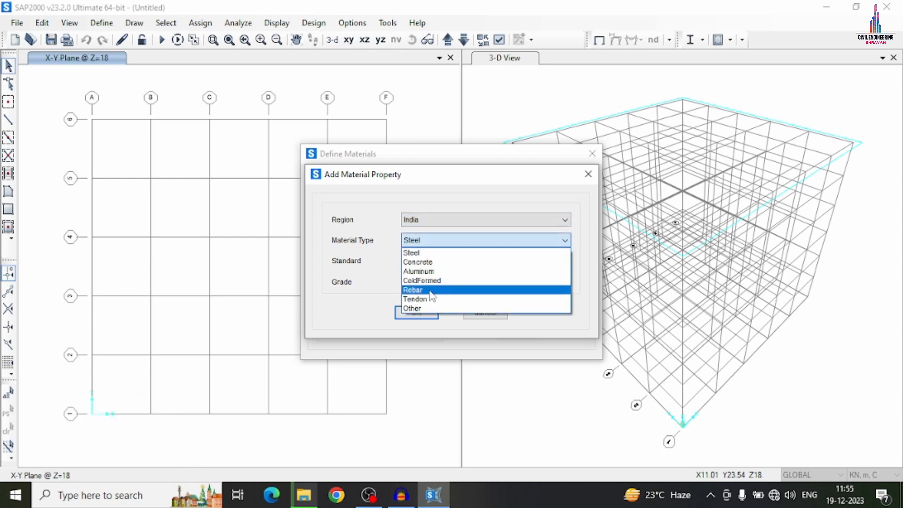
click(431, 290)
click(437, 282)
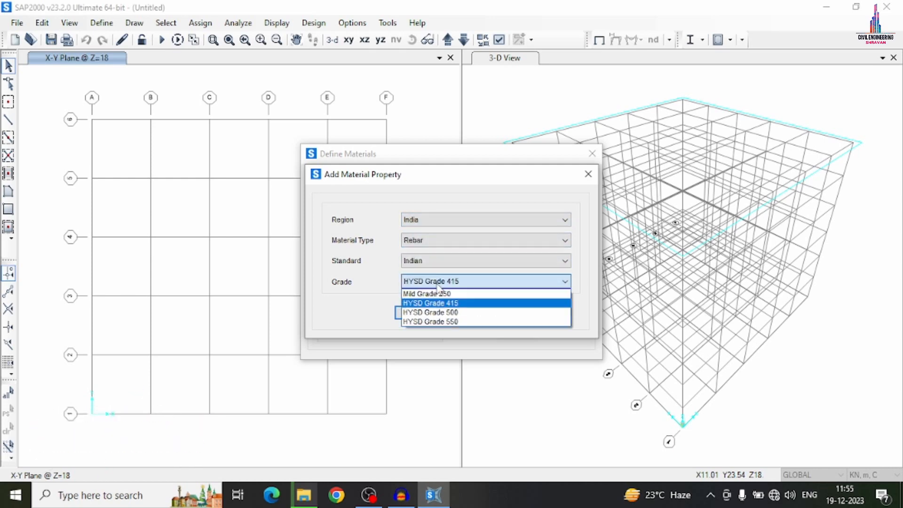
click(434, 313)
click(429, 315)
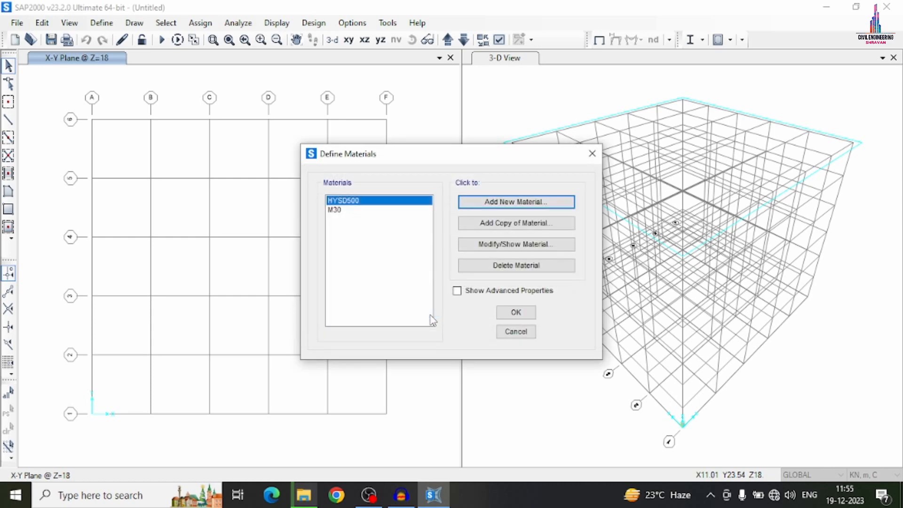
click(512, 313)
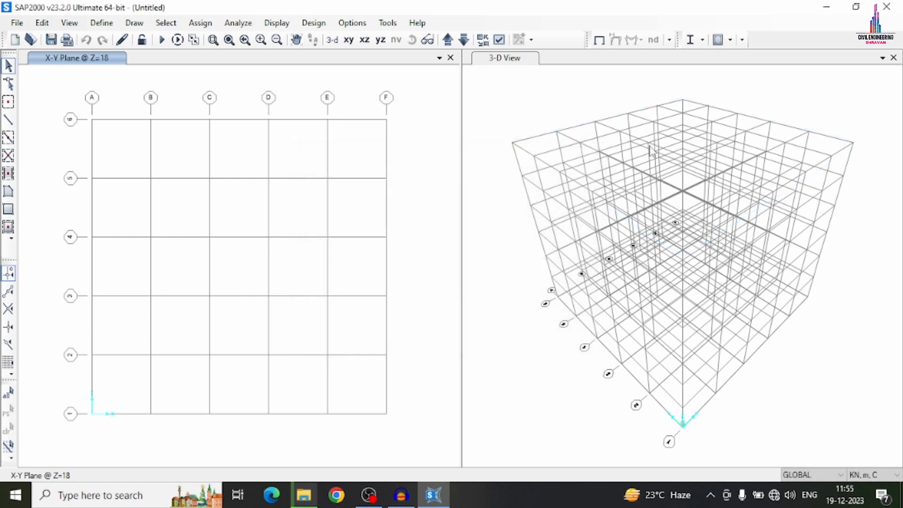
Step: Start a new frame section property of type Concrete with a rectangular shape
click(102, 23)
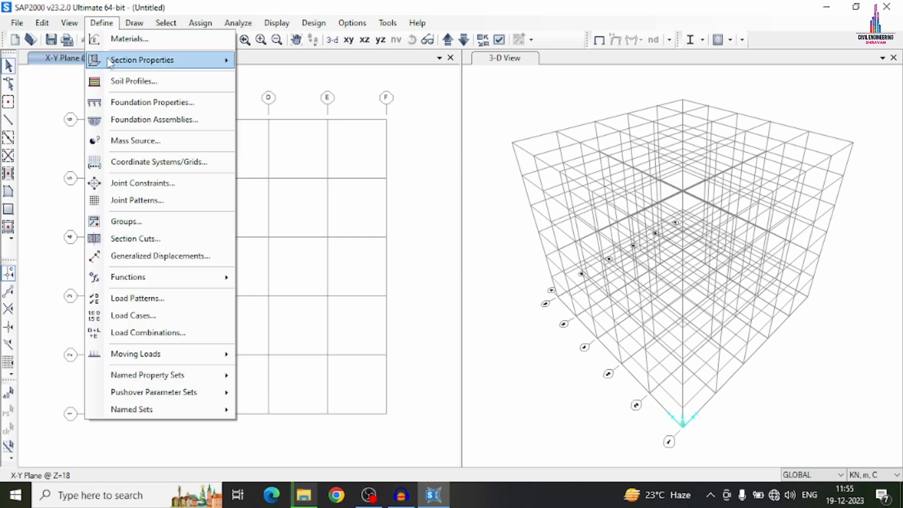
mouse_move(222, 60)
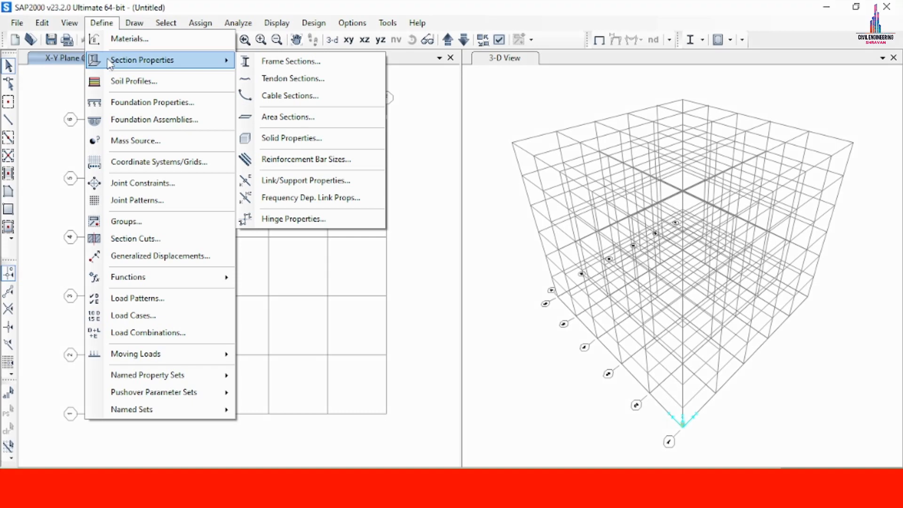
click(246, 63)
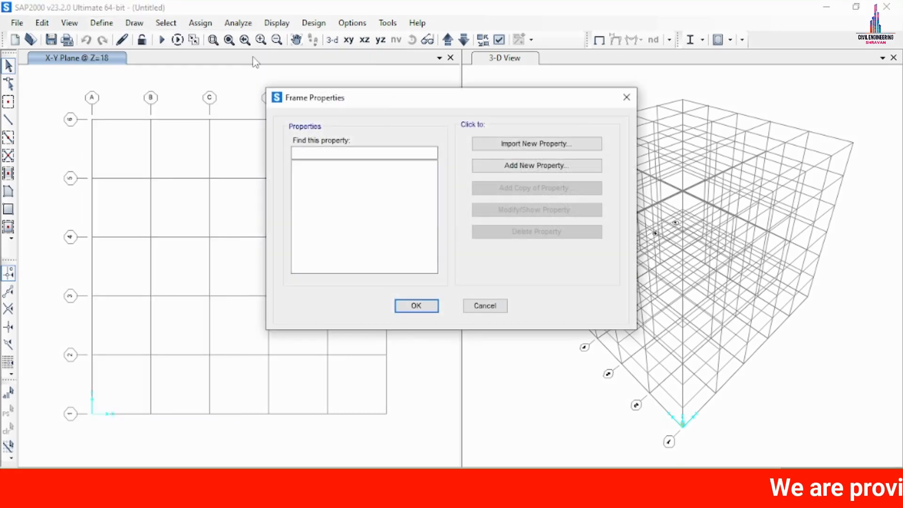
click(517, 167)
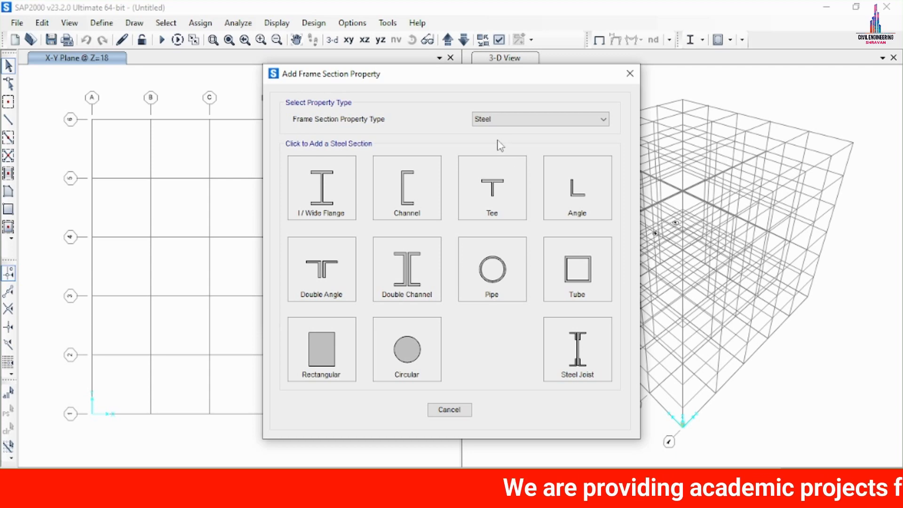
click(494, 120)
click(497, 154)
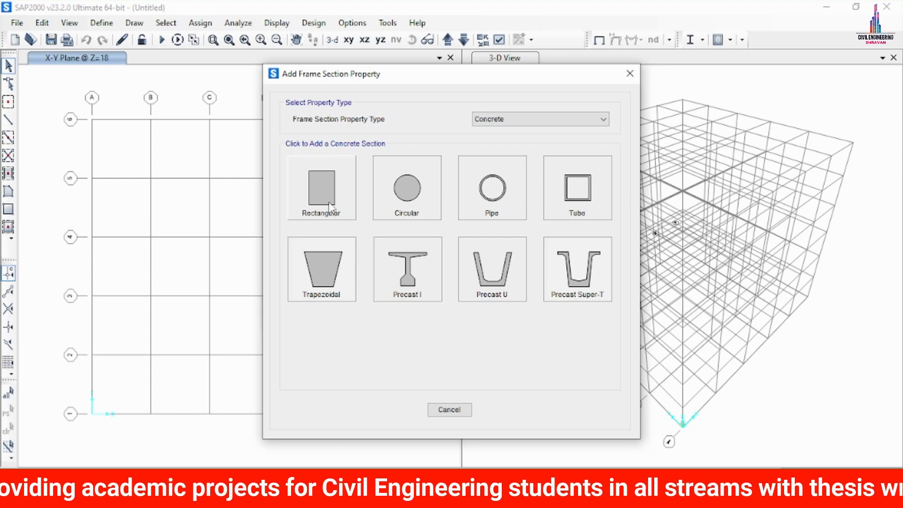
click(314, 188)
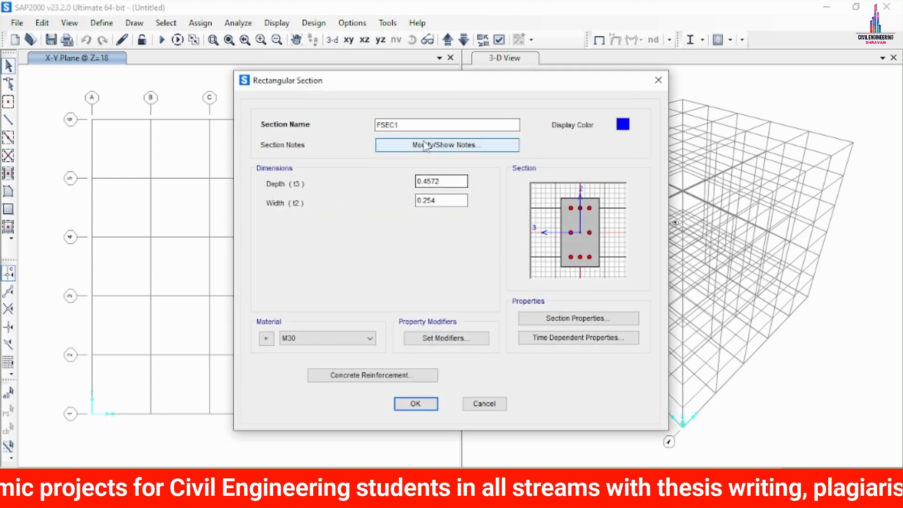
Step: Name the rectangular section C and set both its depth and width to 0.46
drag(417, 125, 331, 128)
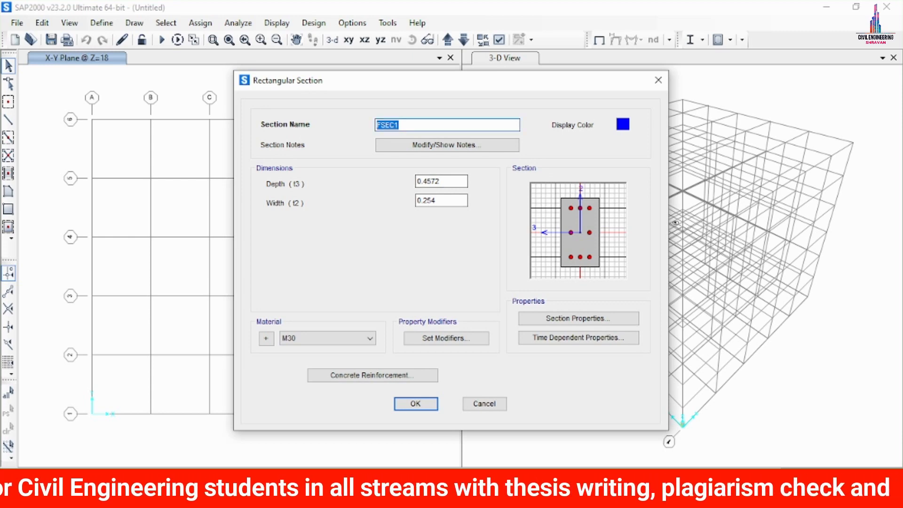
text(C)
click(455, 180)
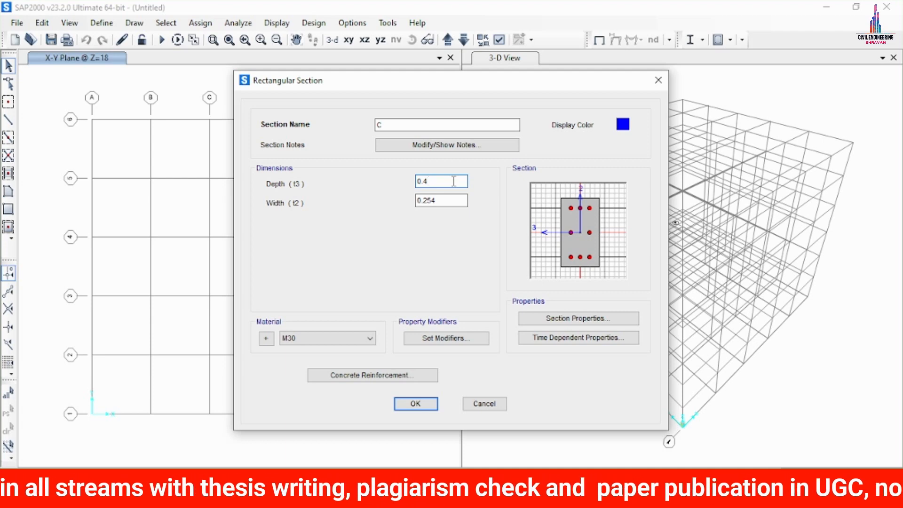
key(Tab)
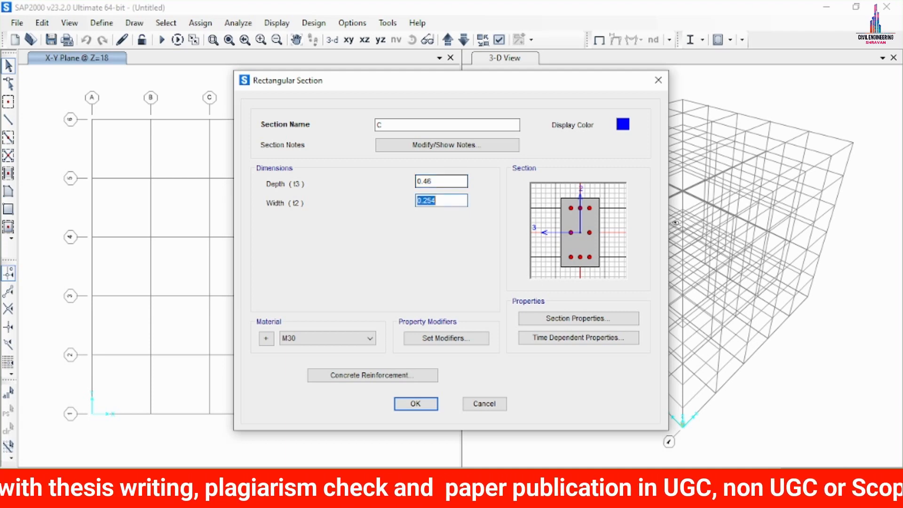
text(0)
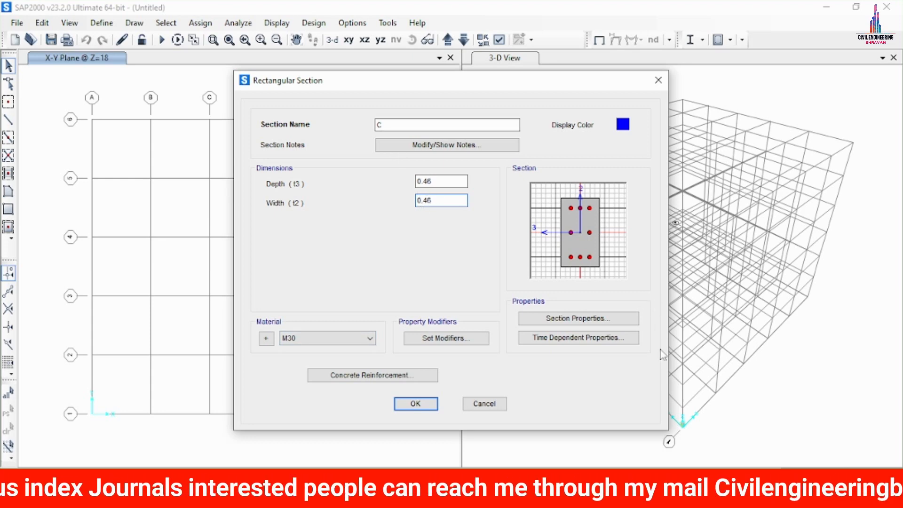
Step: Open section C's concrete reinforcement data and set 4 longitudinal bars along both the 3-dir and 2-dir faces
click(356, 376)
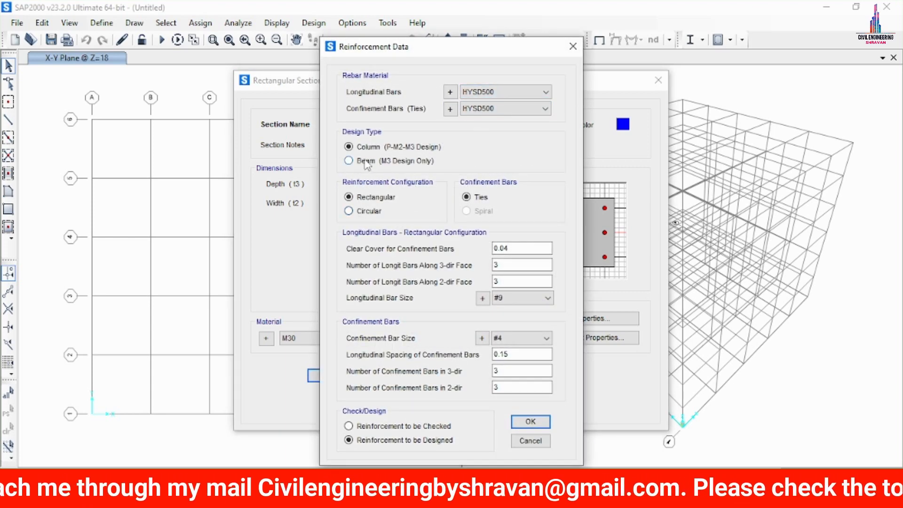
double_click(517, 265)
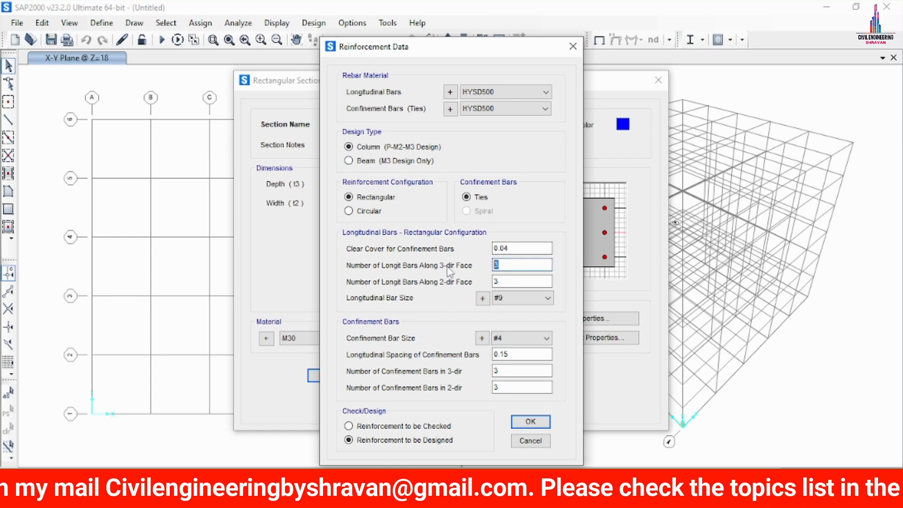
text(4)
key(Tab)
text(4)
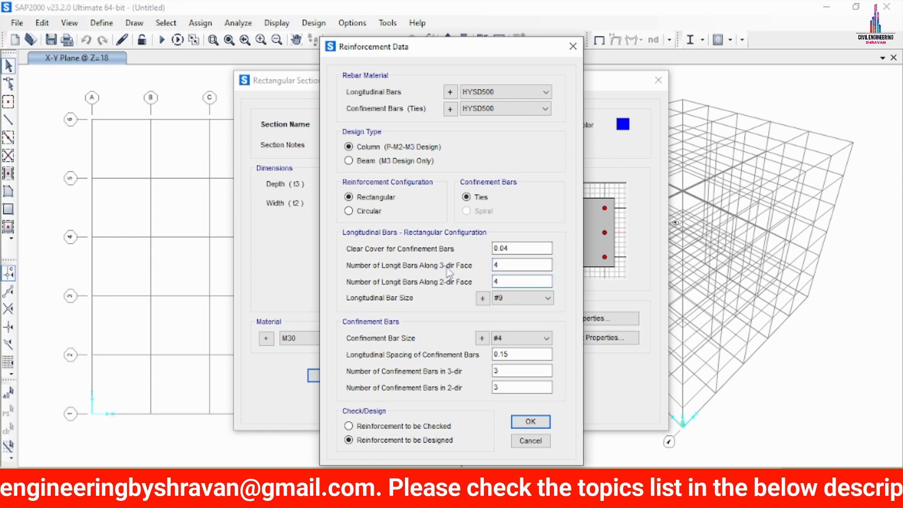
click(518, 265)
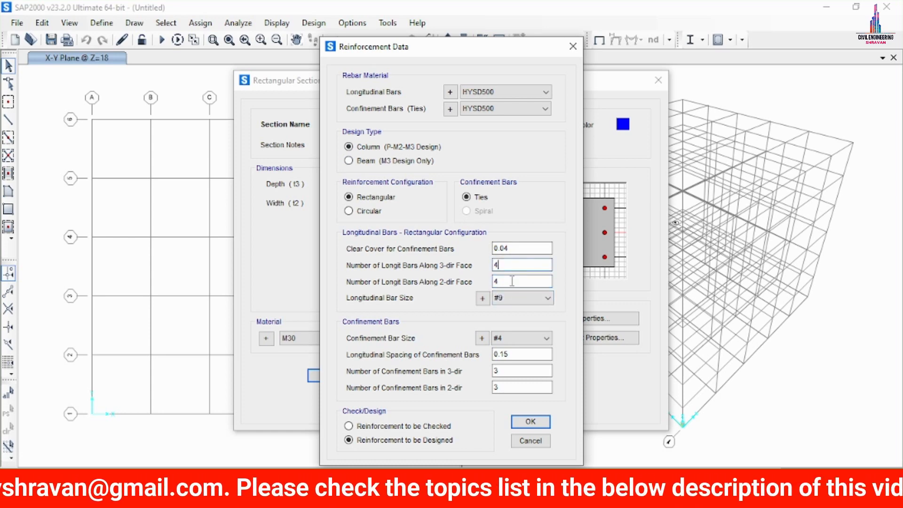
Step: Set the longitudinal bar size to 16d and the confinement bar size to 12d
click(513, 300)
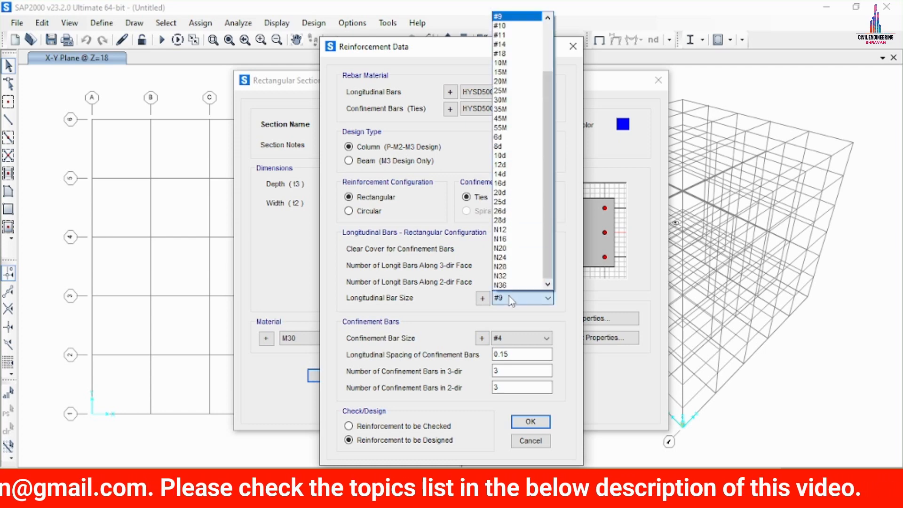
click(503, 184)
click(537, 340)
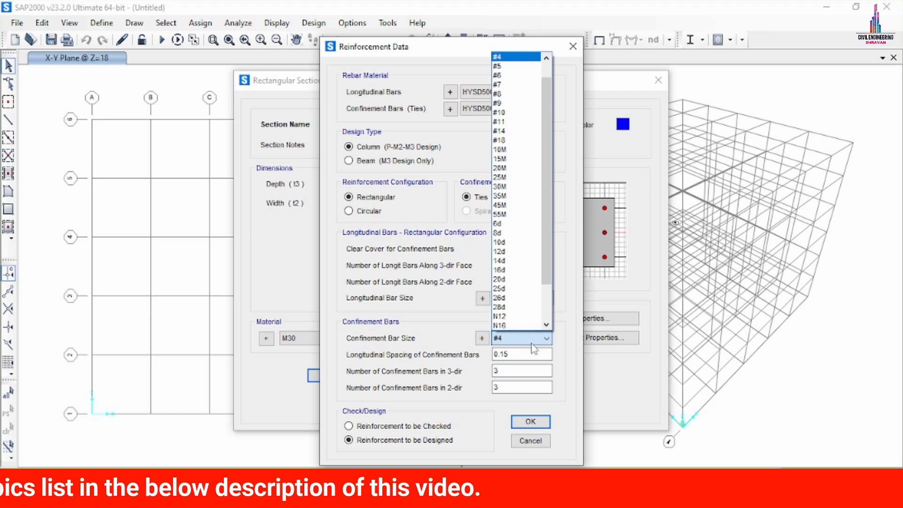
click(522, 251)
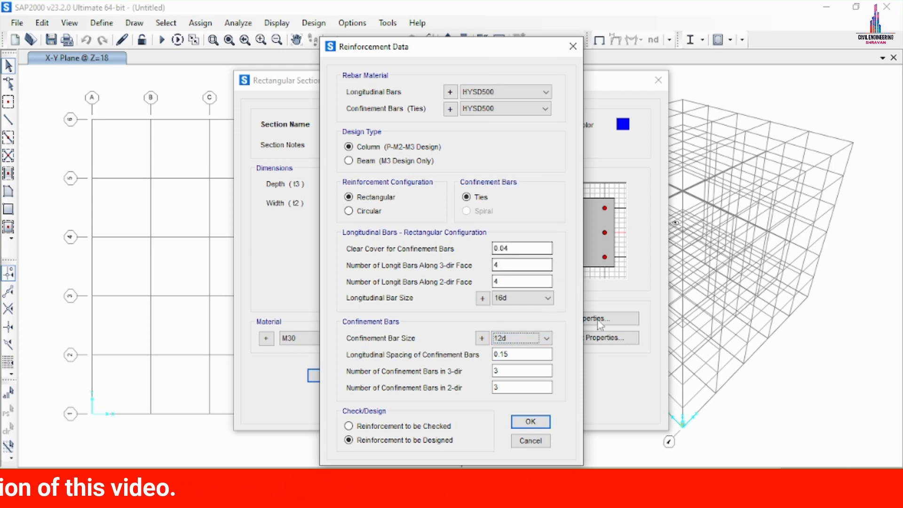
Step: Keep the column reinforcement as Reinforcement to be Designed, and accept the reinforcement data and section C
click(408, 429)
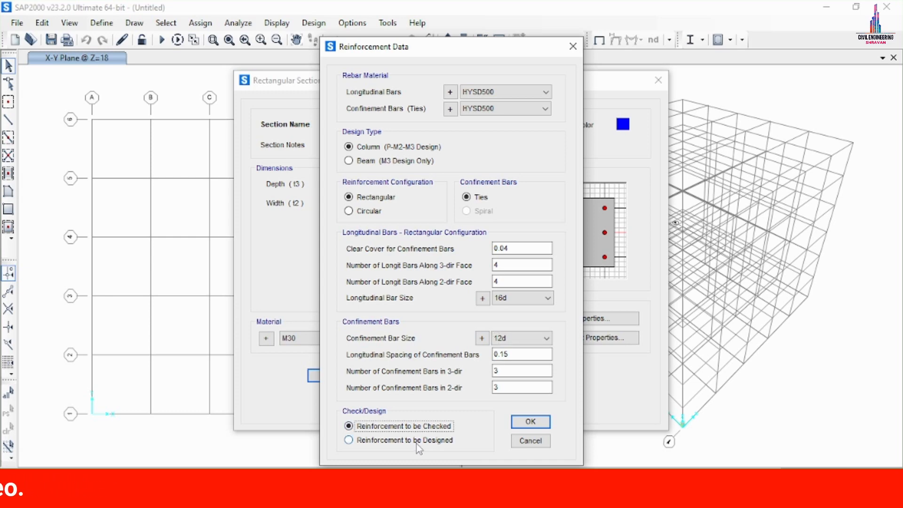
click(417, 444)
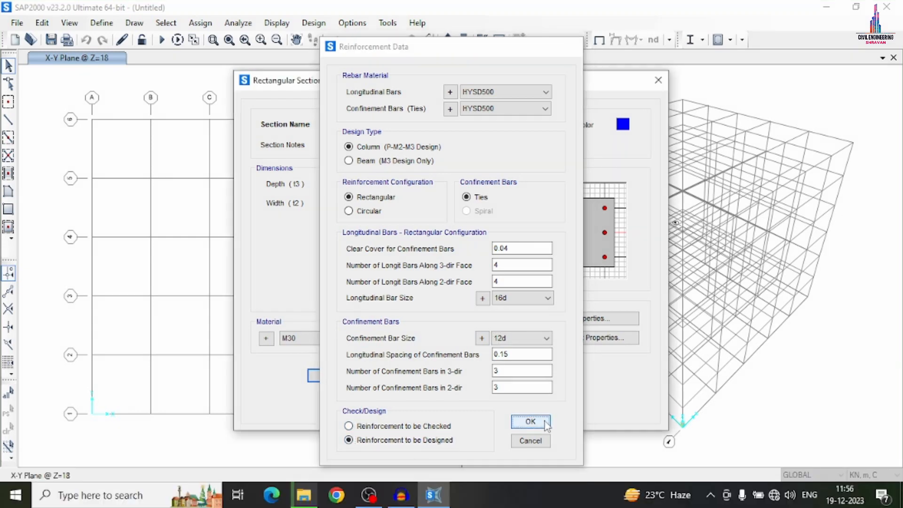
click(545, 423)
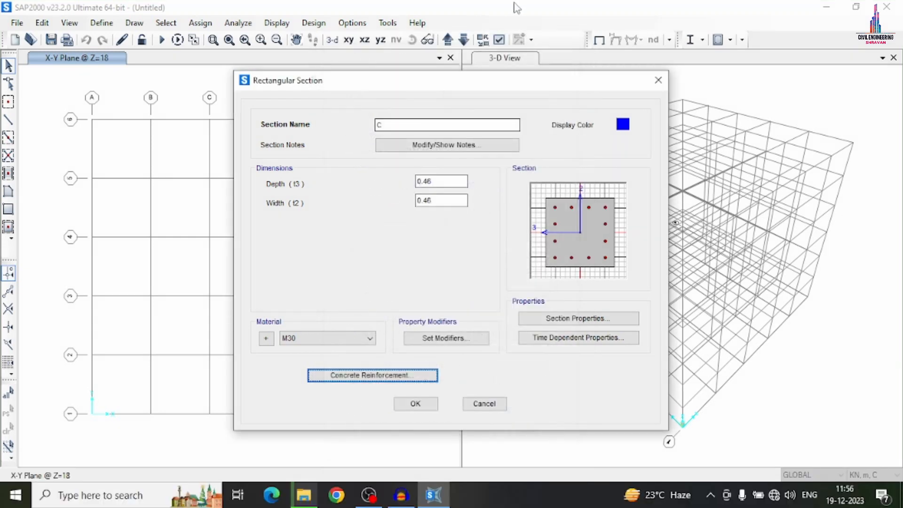
click(414, 404)
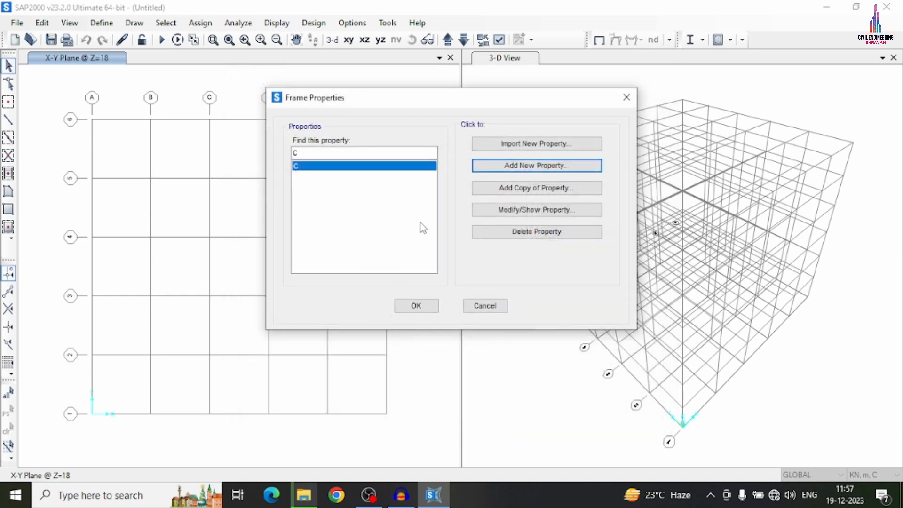
Step: Add another rectangular concrete frame section named B with a depth of 0.46 and a width of 0.3
click(536, 167)
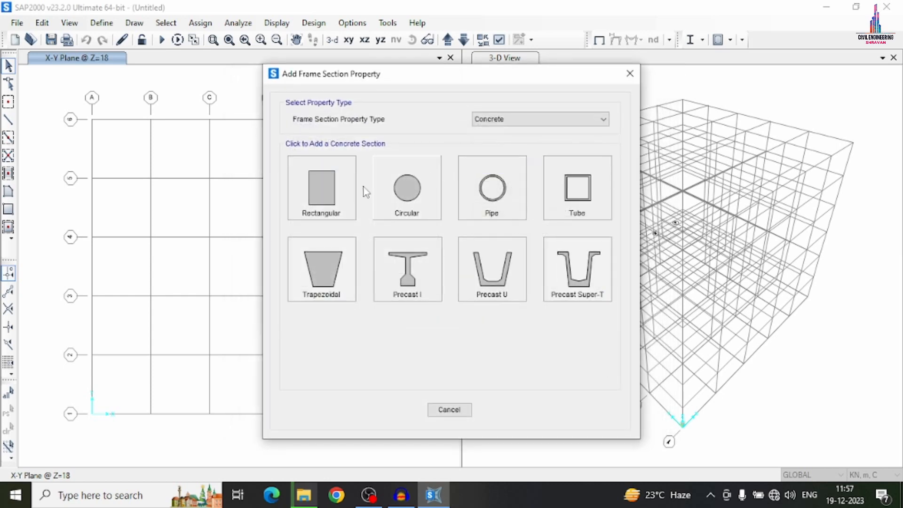
click(315, 189)
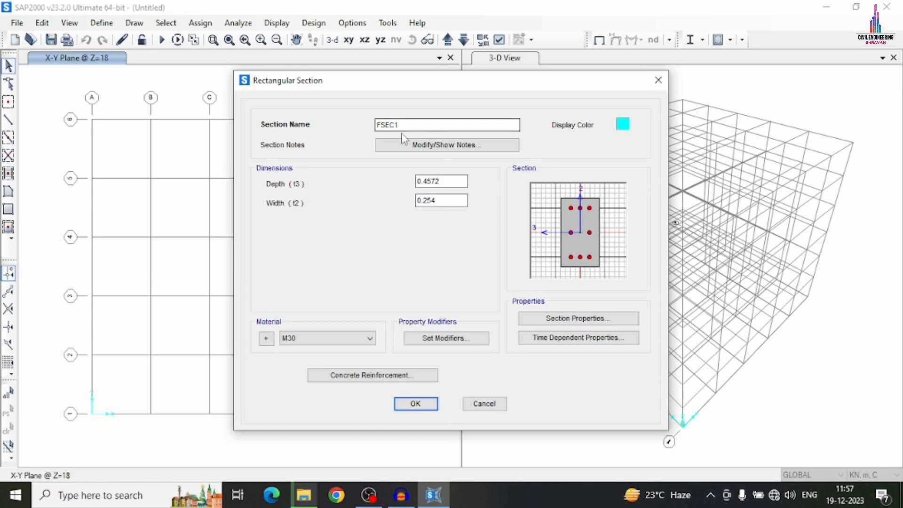
text(B)
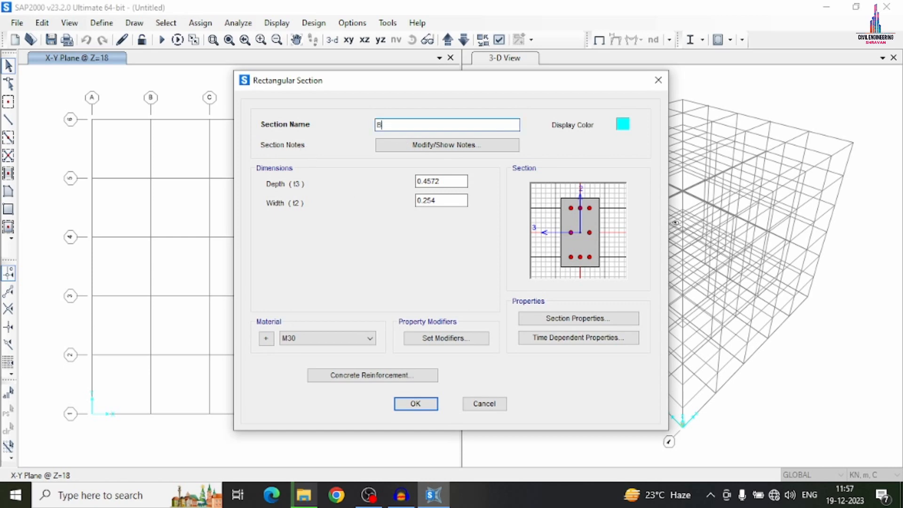
click(447, 180)
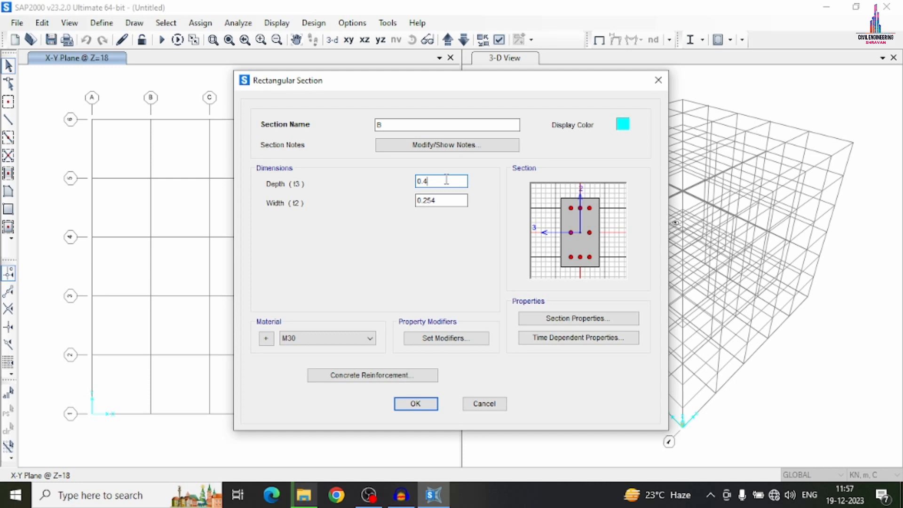
key(Tab)
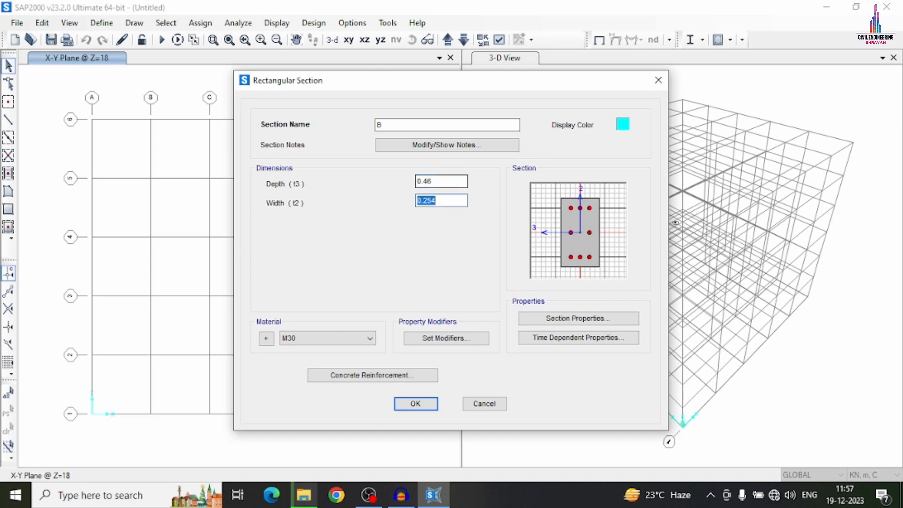
text(0.3)
click(436, 179)
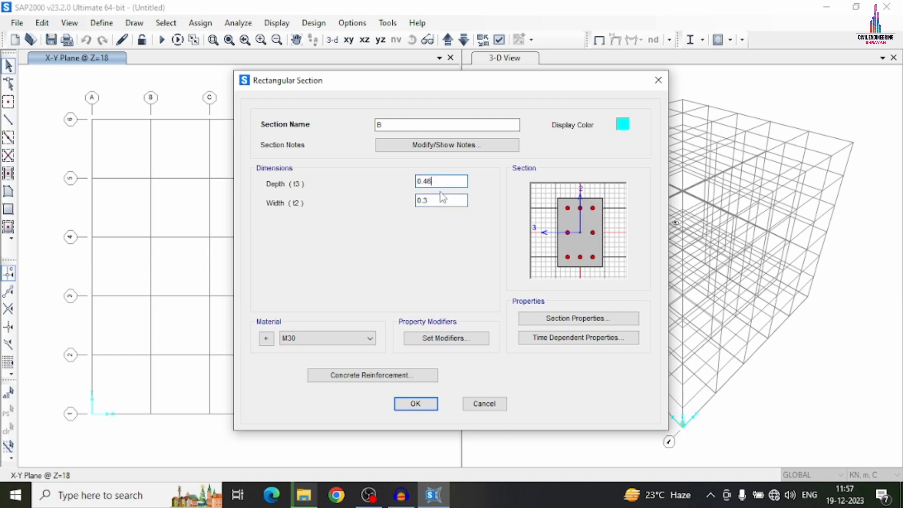
Step: Give section B the Beam (M3 Design Only) reinforcement type, enter its top and bottom concrete covers, and accept the frame properties
click(353, 375)
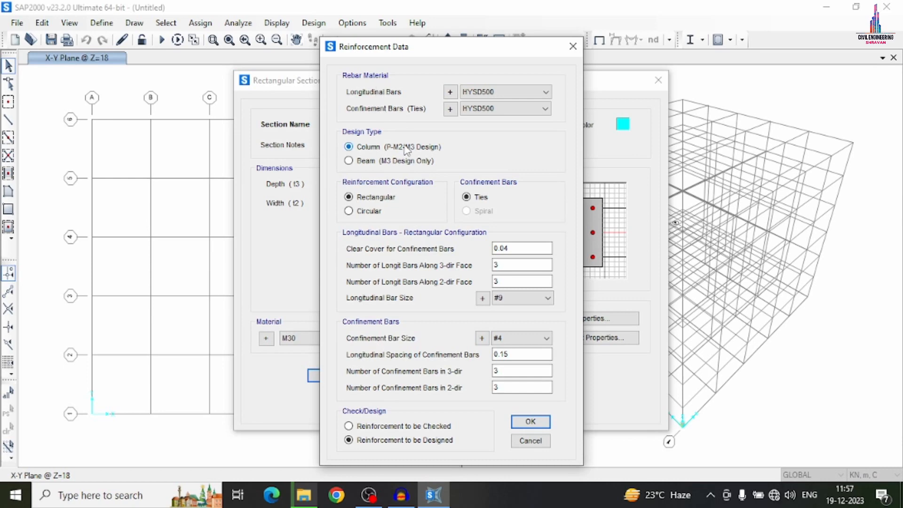
click(392, 161)
click(532, 200)
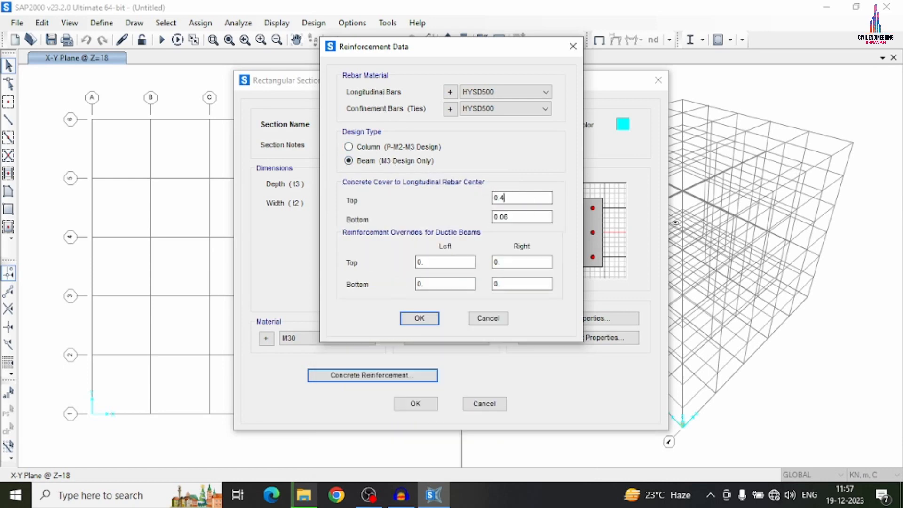
key(Tab)
text(0)
click(420, 320)
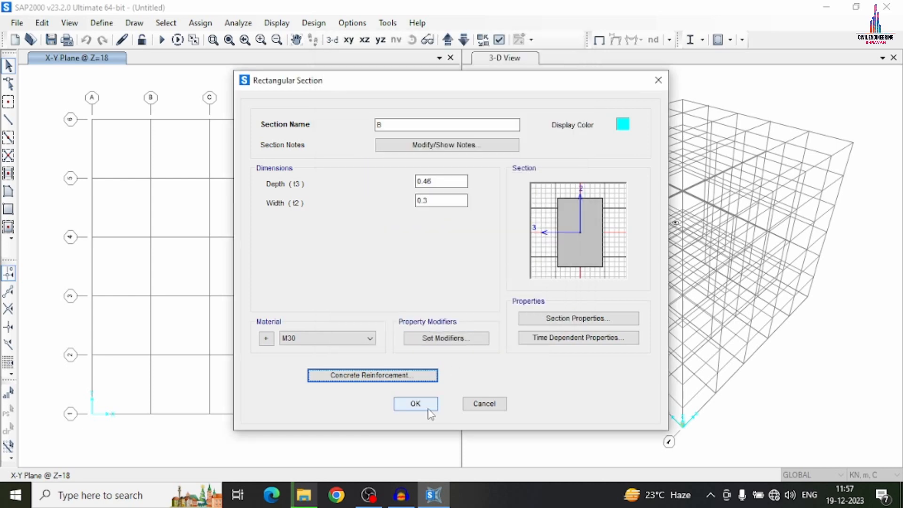
click(416, 404)
click(415, 306)
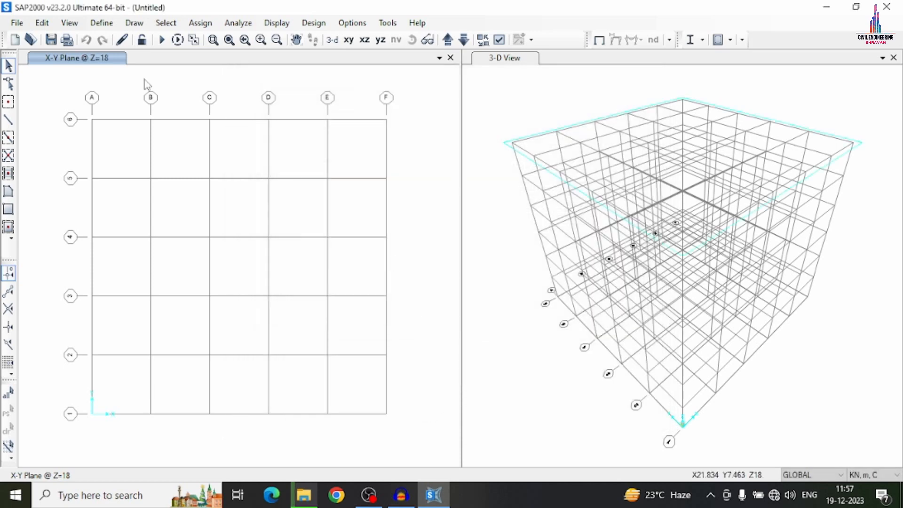
Step: Start a new Shell area section and name it S
click(93, 25)
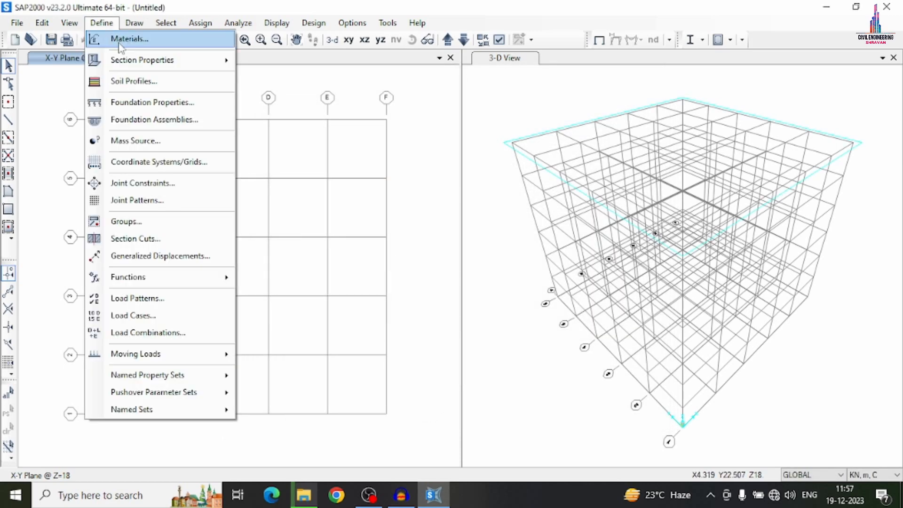
mouse_move(121, 60)
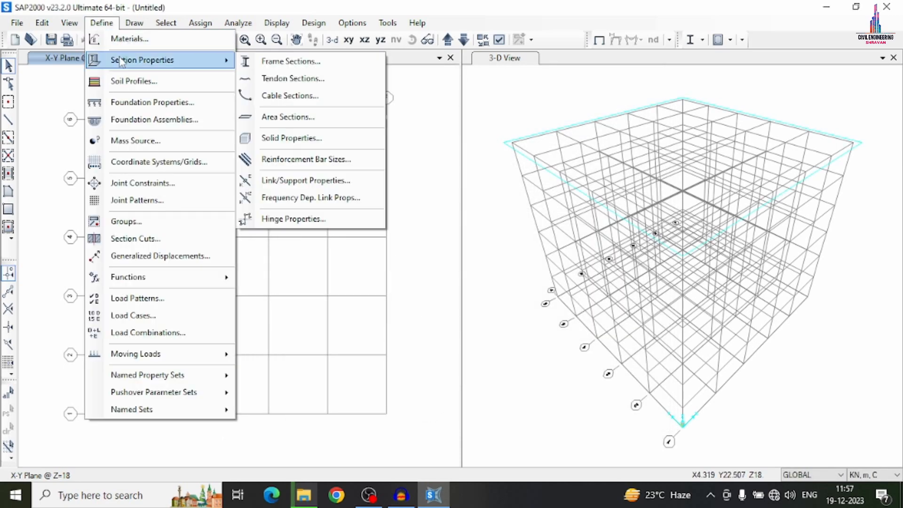
click(302, 118)
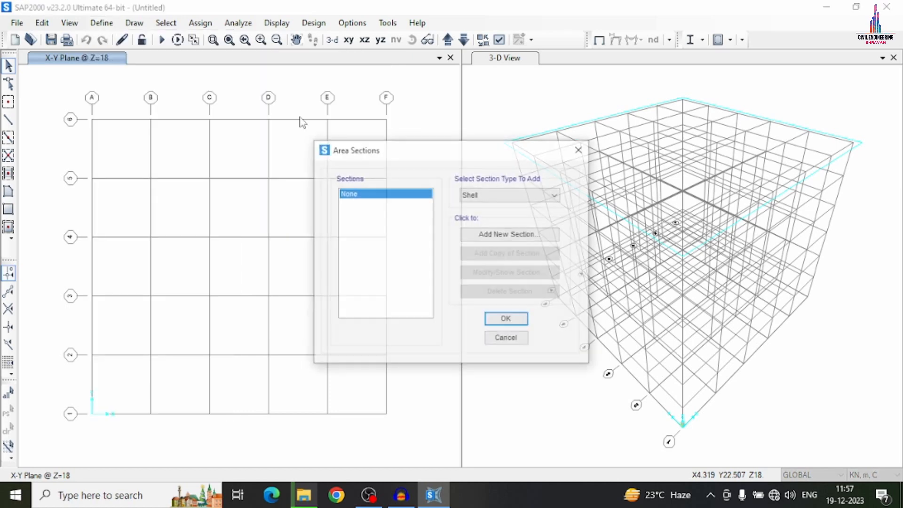
click(479, 239)
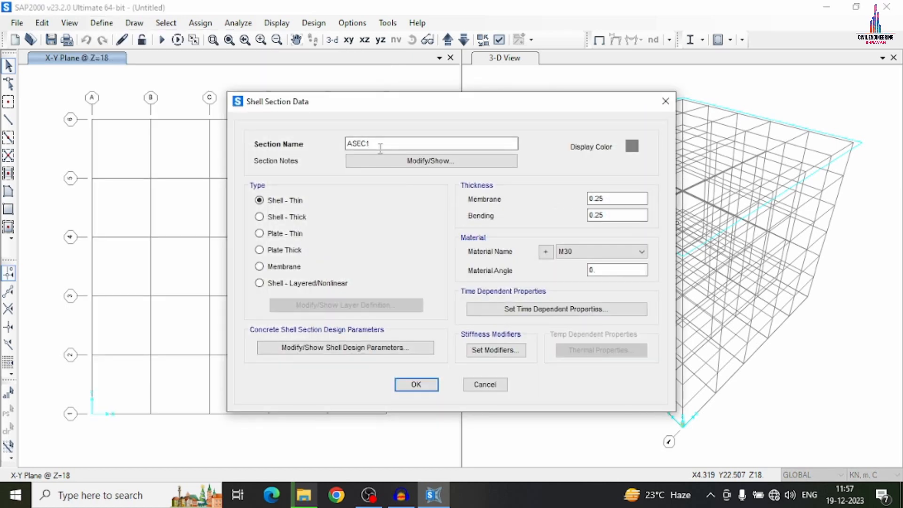
drag(380, 148, 336, 147)
text(S)
Step: Set the shell section's membrane and bending thickness to 0.15 and accept the area sections
click(631, 199)
text(0.15)
key(Tab)
text(0)
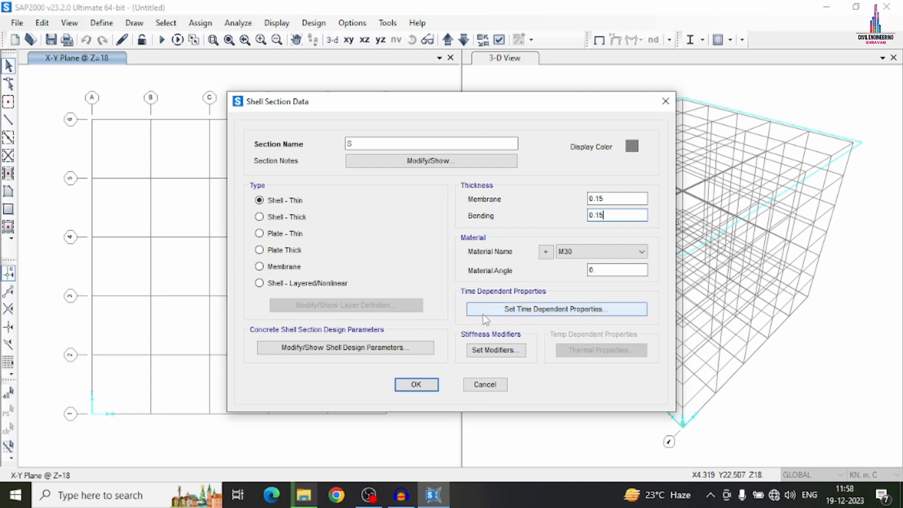
click(416, 385)
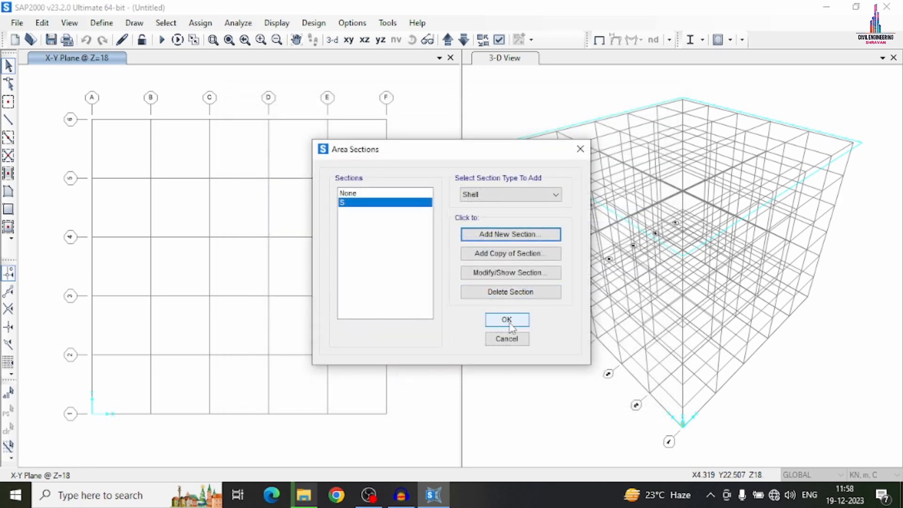
click(509, 323)
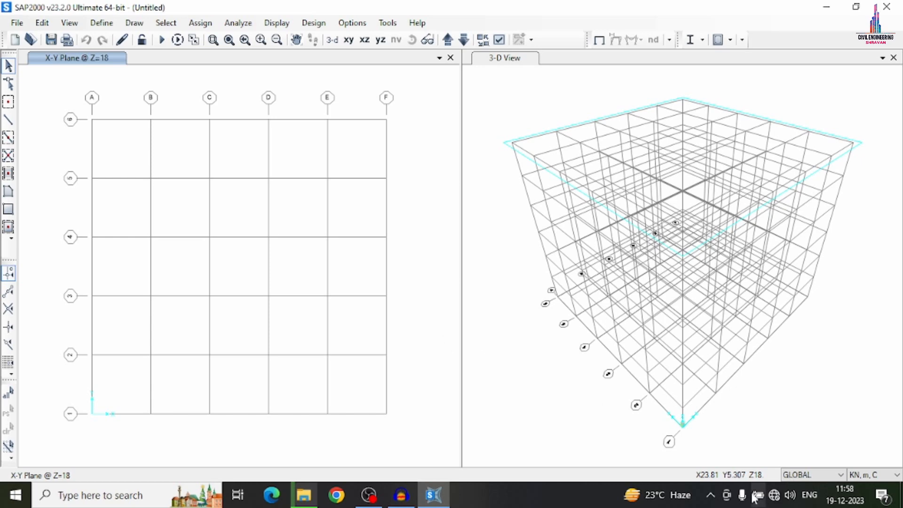
click(499, 367)
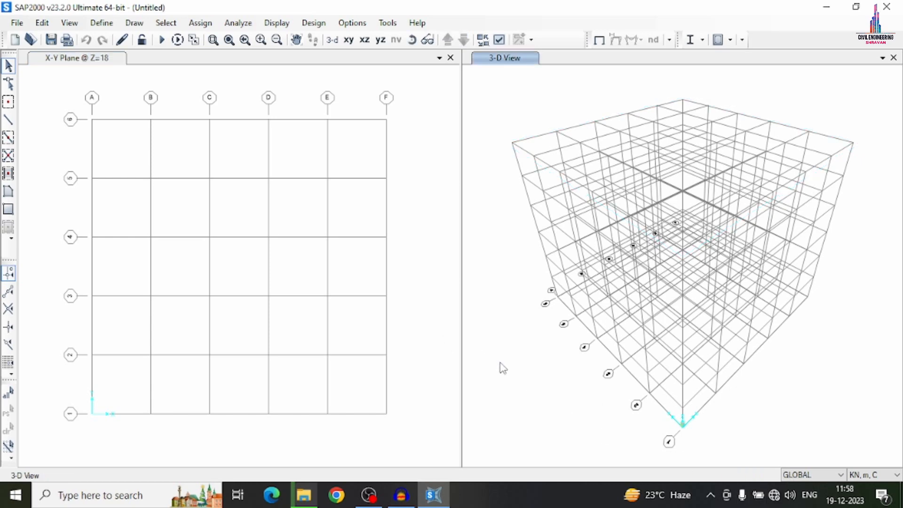
click(421, 288)
click(489, 243)
Step: Activate the X-Y plan view and cycle it to the Z=0 plane
click(416, 212)
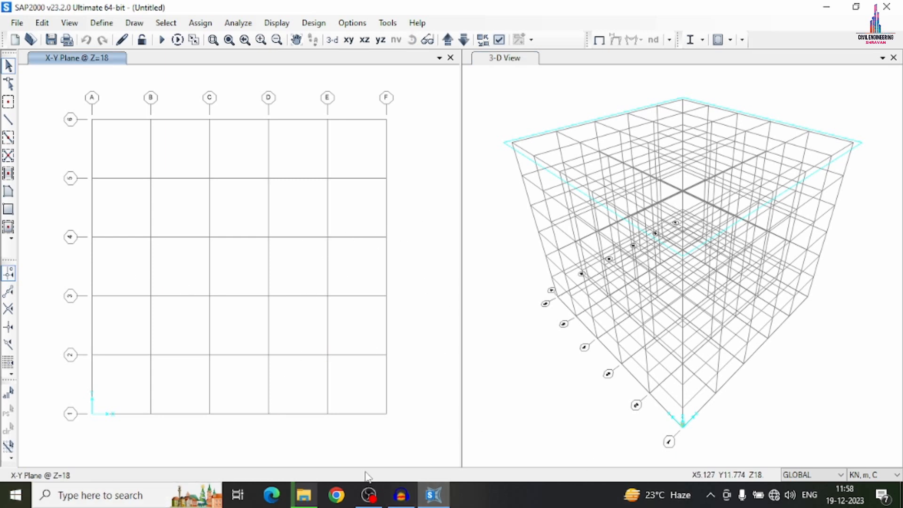
click(513, 180)
click(448, 40)
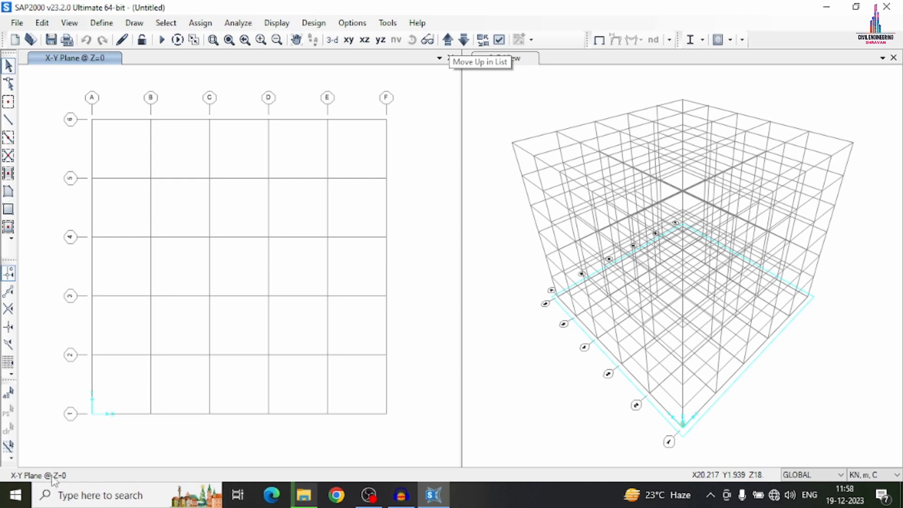
Step: Move the plan view up to Z=3 and quick-draw straight frame beams with section B along every grid line
click(448, 41)
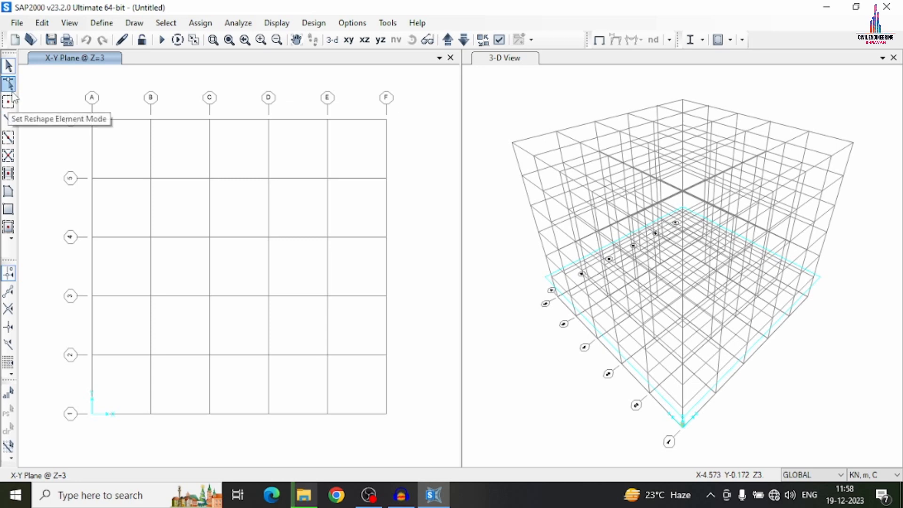
click(8, 141)
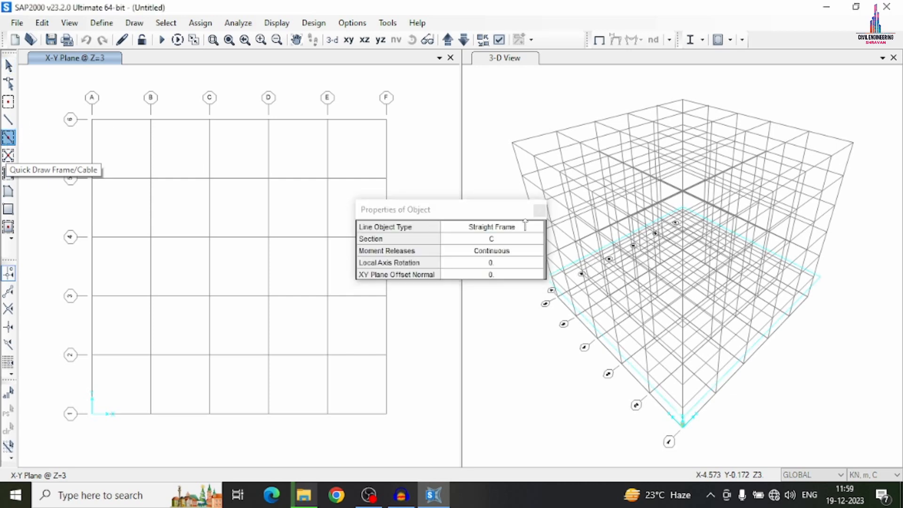
drag(500, 207, 513, 8)
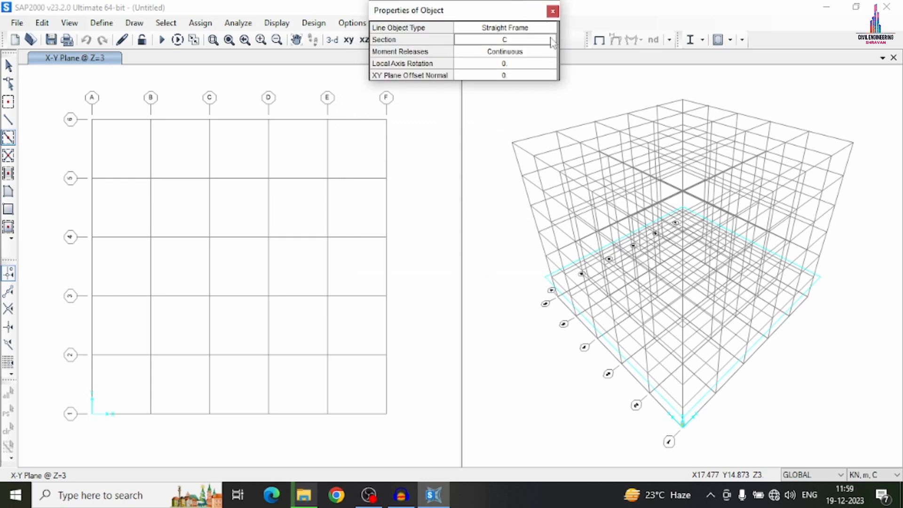
click(554, 42)
click(554, 41)
click(488, 65)
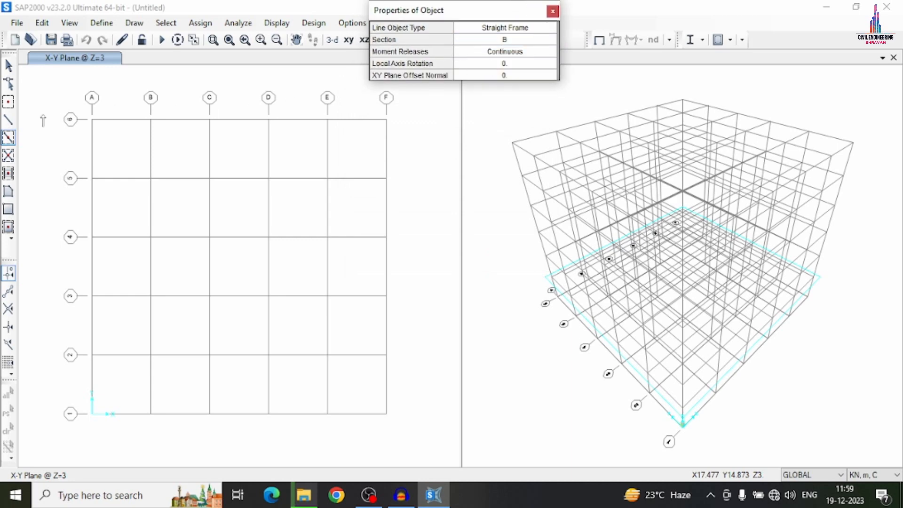
mouse_move(43, 87)
mouse_down()
mouse_move(203, 224)
mouse_move(388, 416)
mouse_up()
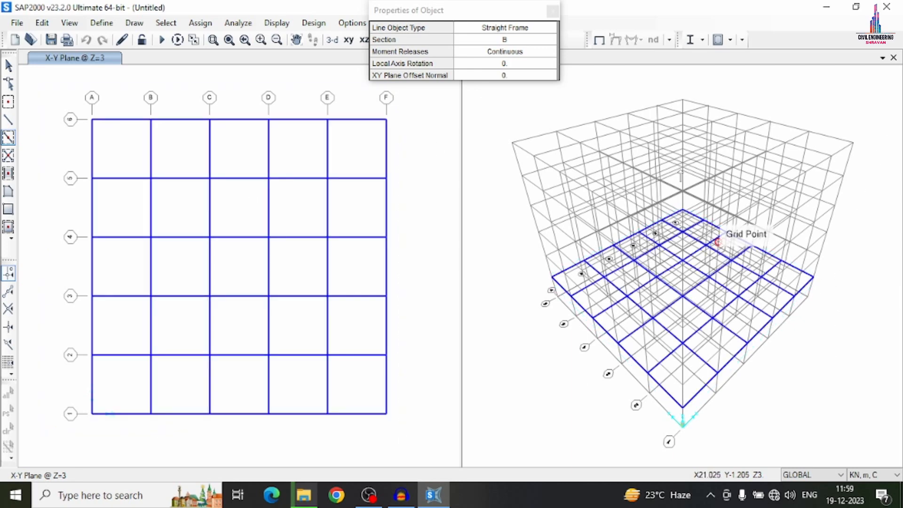
click(553, 10)
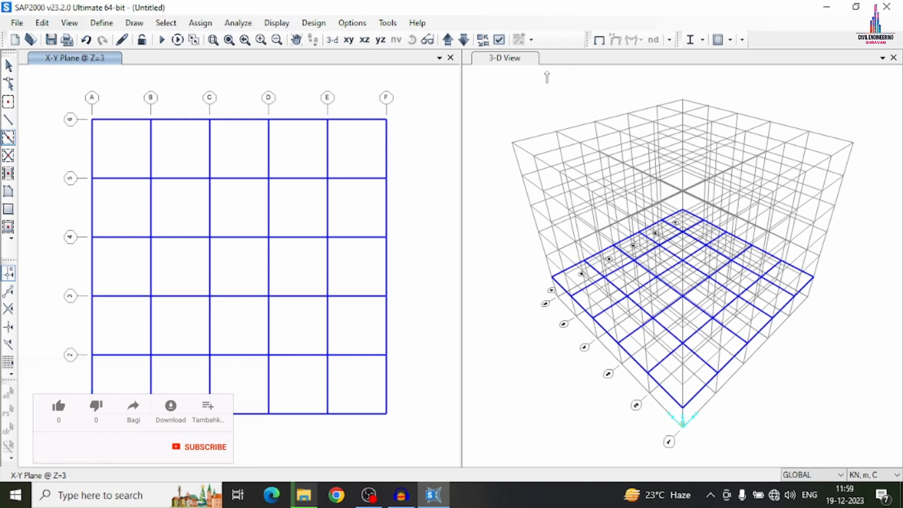
Step: Draw straight frame columns with section C from Z=3 down to Z=0 at grid intersections A-6 and A-5
click(10, 121)
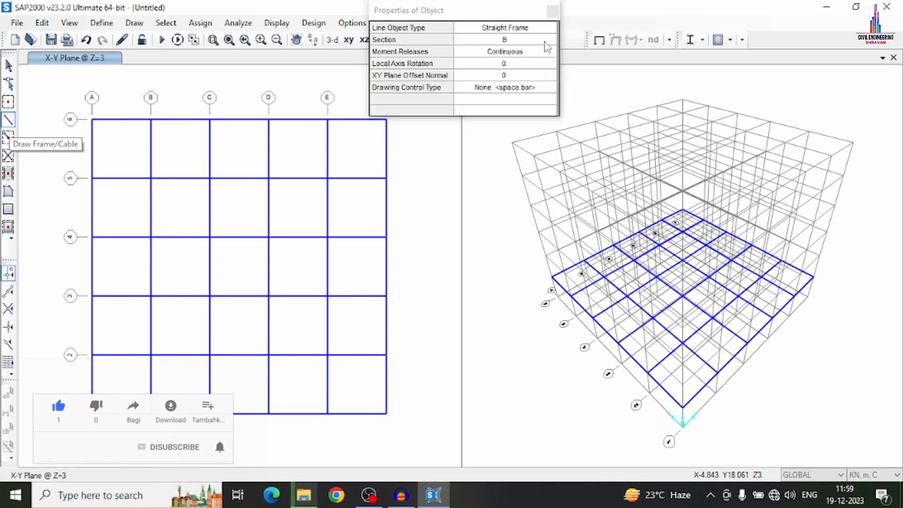
click(546, 41)
click(550, 42)
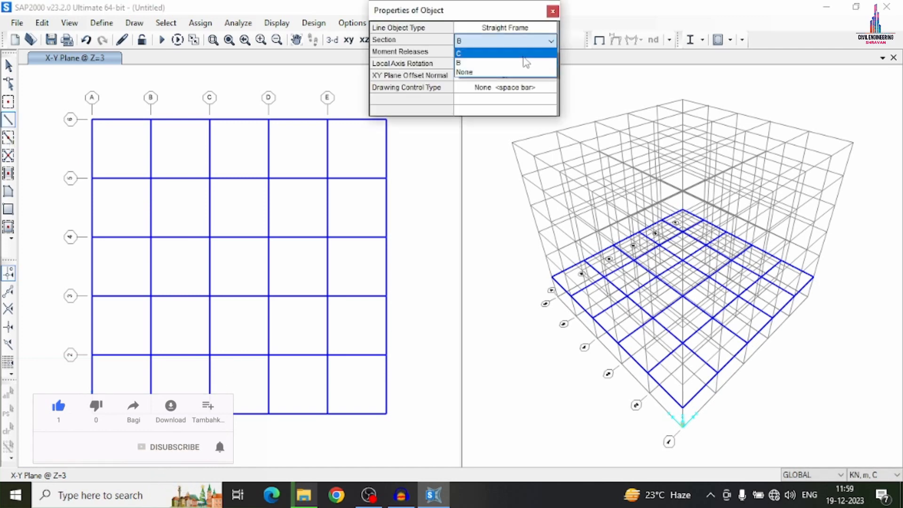
click(523, 54)
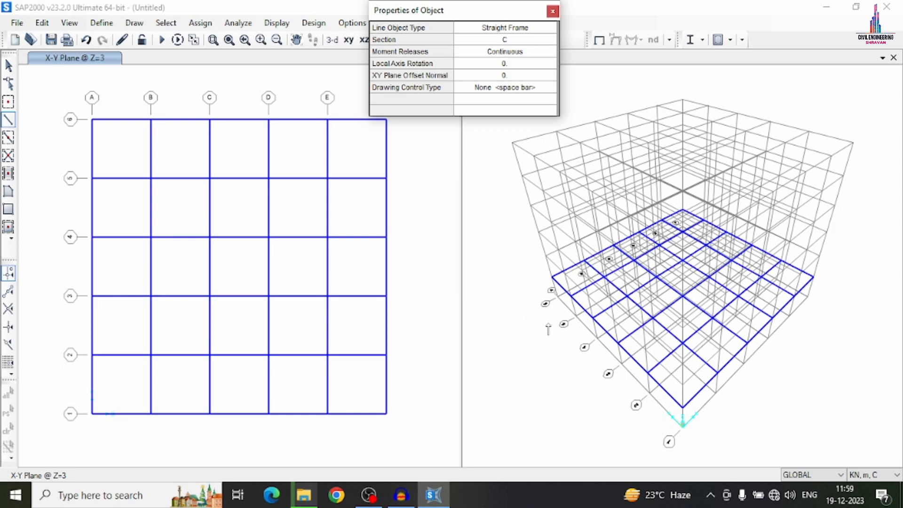
click(552, 278)
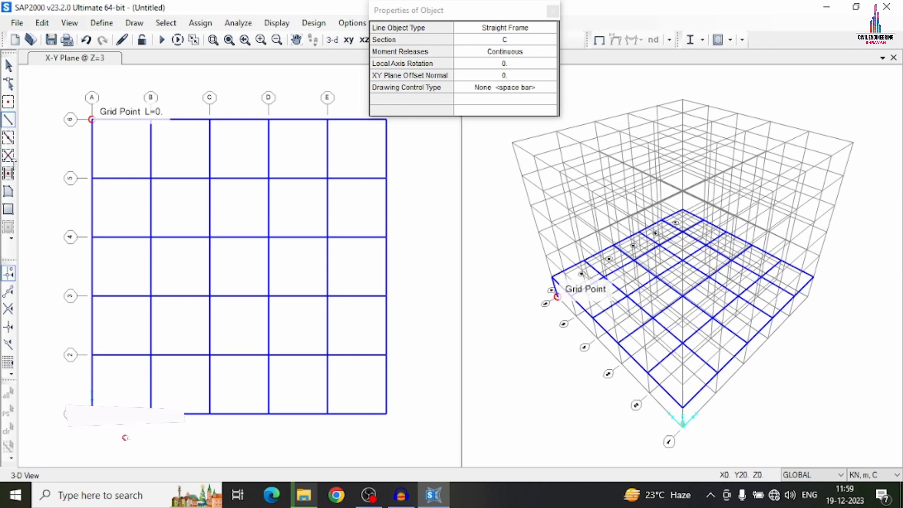
key(Escape)
click(9, 123)
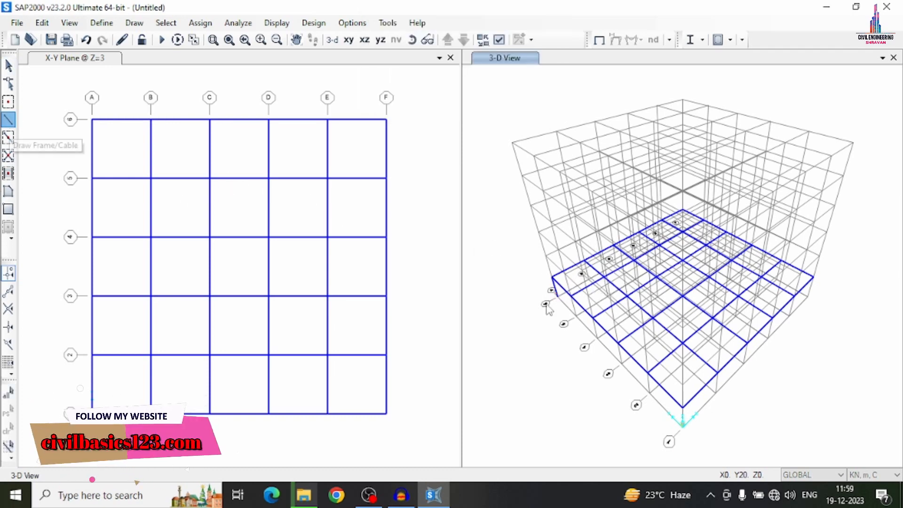
click(571, 296)
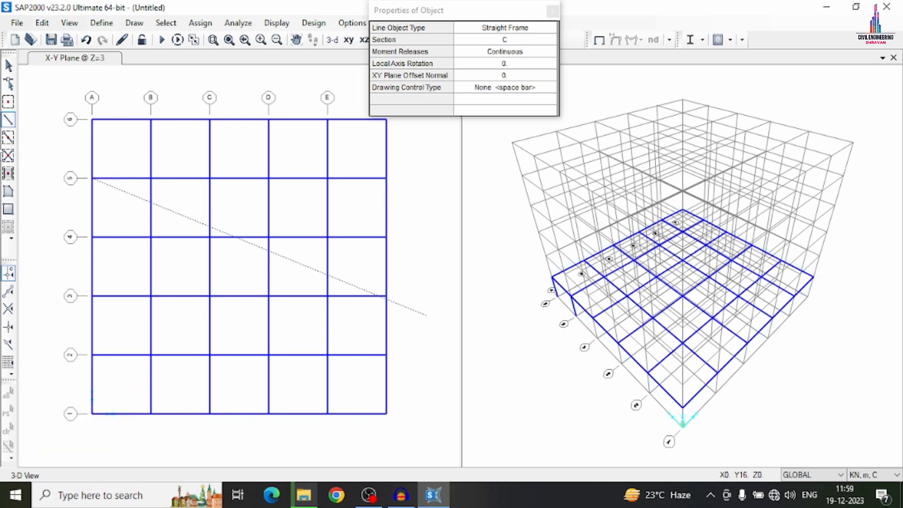
Step: Draw the remaining section C columns along grid line A, from A-4 to A-1, between Z=3 and Z=0
click(13, 123)
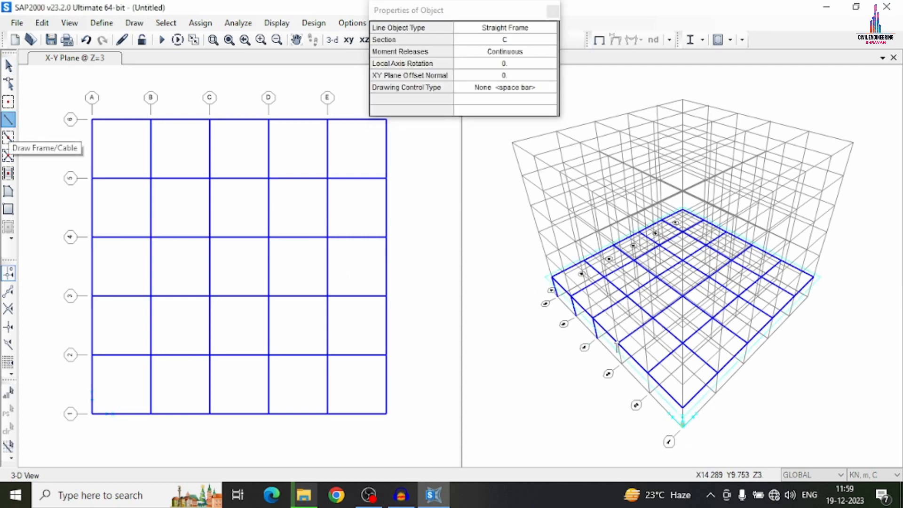
click(621, 364)
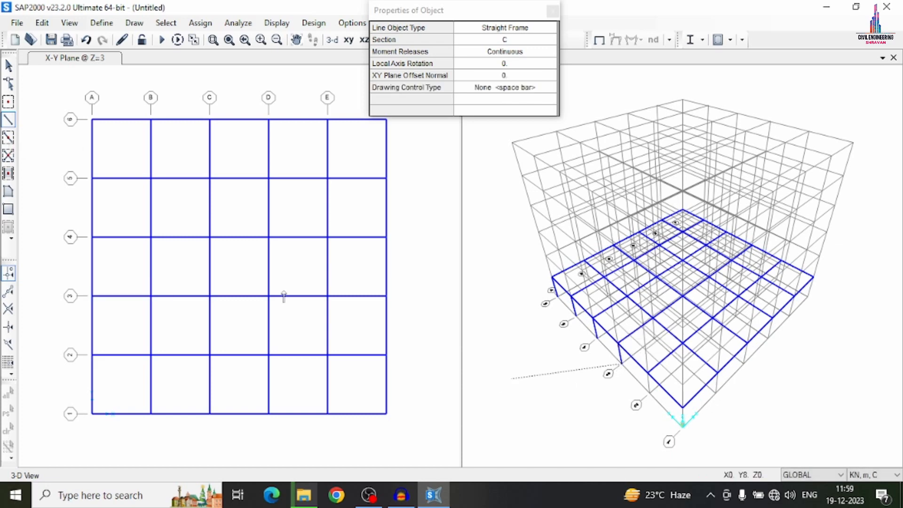
click(12, 120)
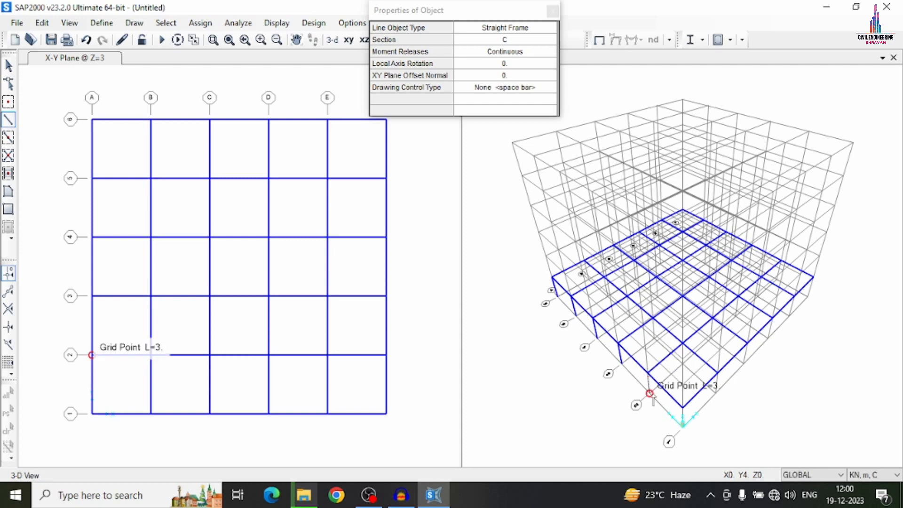
click(8, 122)
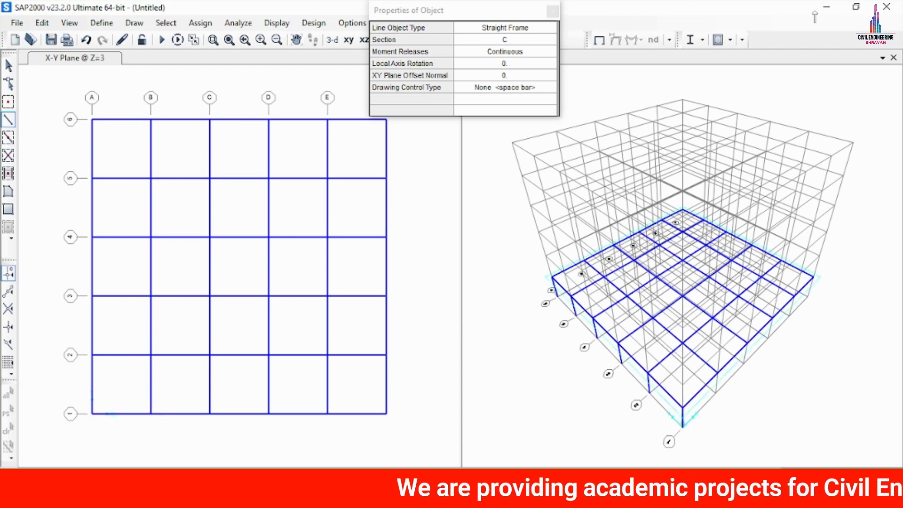
key(Escape)
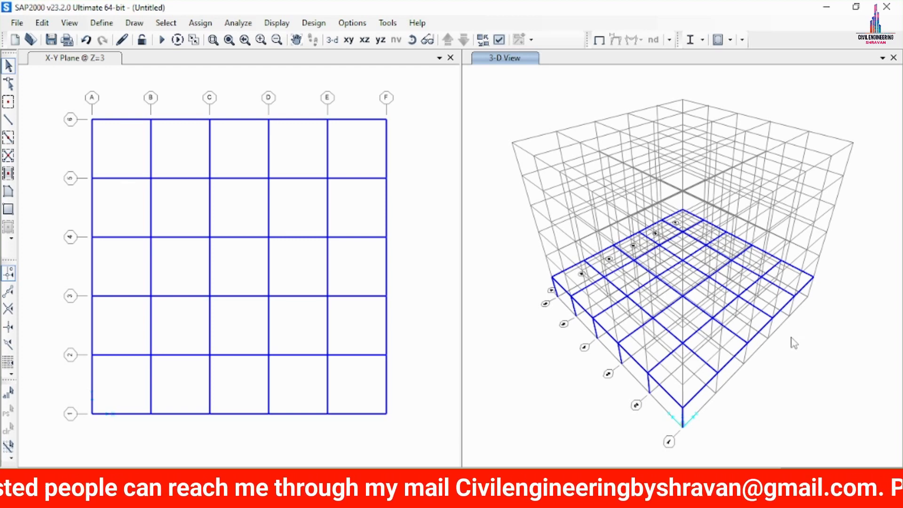
Step: Select all frames that have frame section property C
click(160, 23)
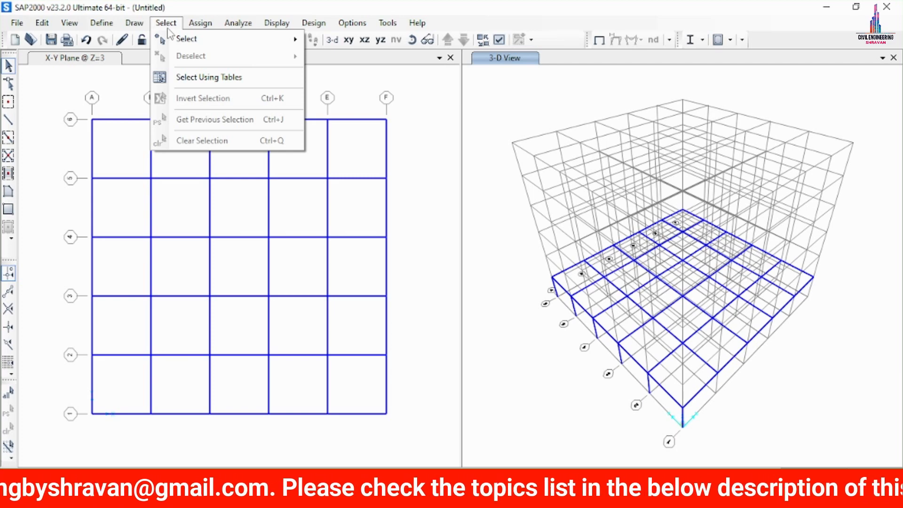
mouse_move(184, 38)
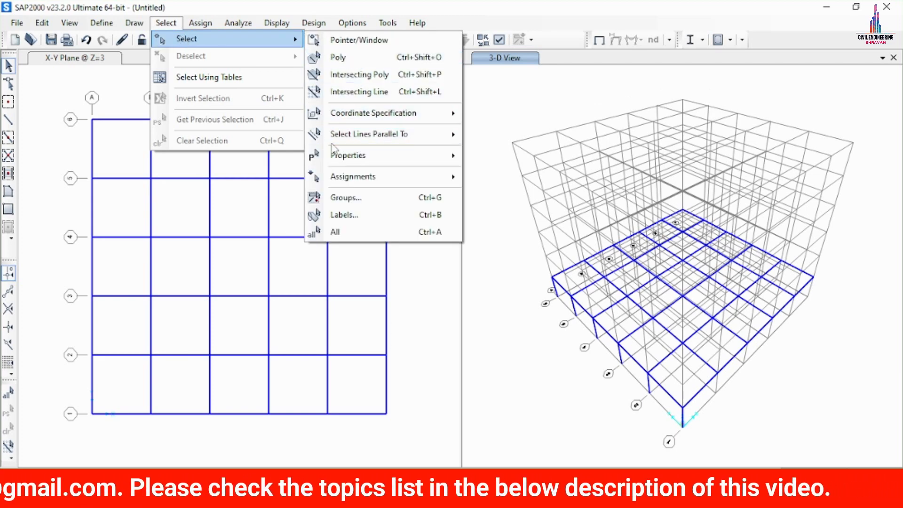
mouse_move(337, 157)
click(499, 174)
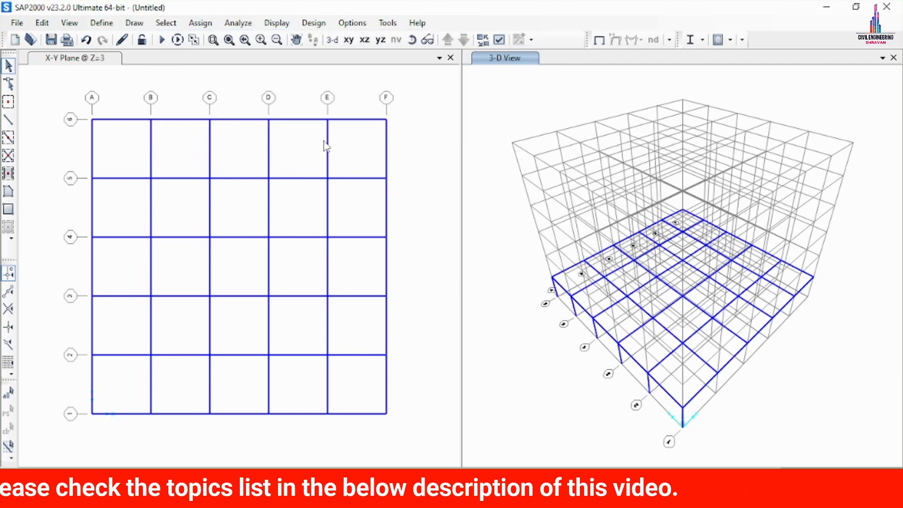
click(374, 177)
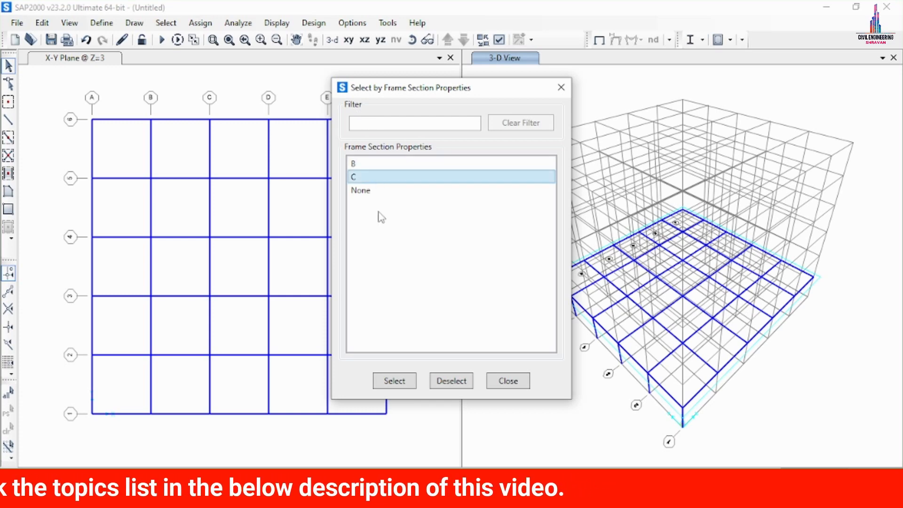
click(408, 387)
click(499, 382)
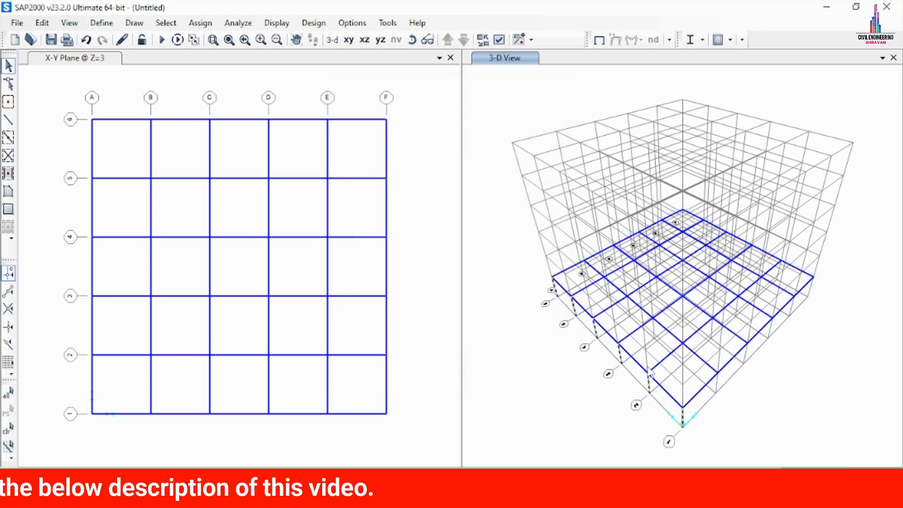
Step: Replicate the selected columns linearly 5 times with a dx increment of 4
click(42, 22)
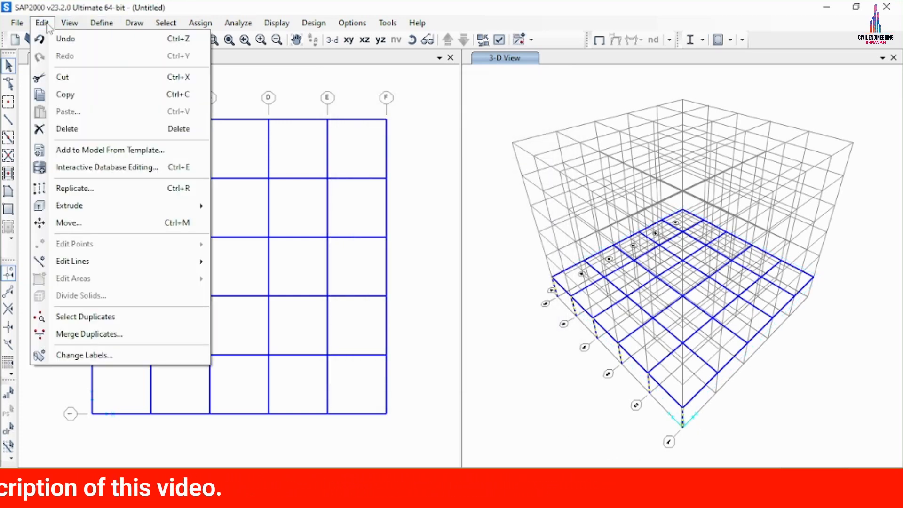
click(92, 189)
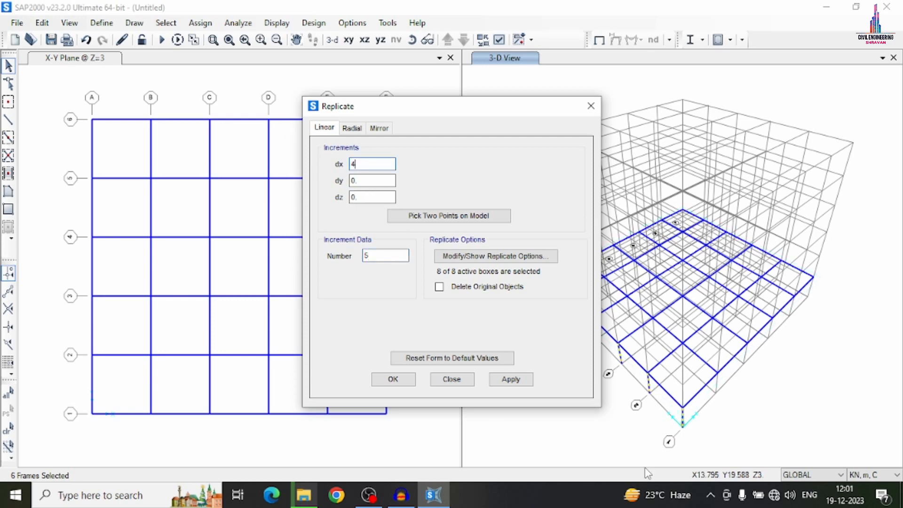
click(512, 380)
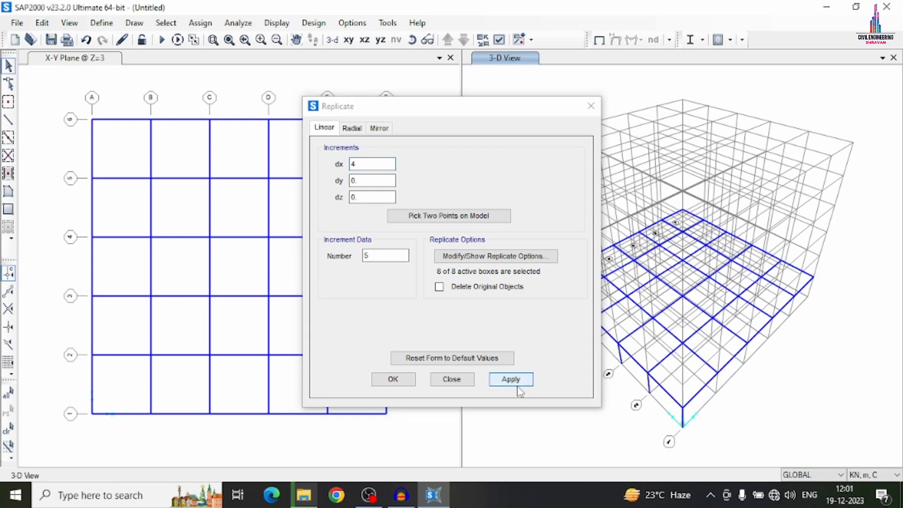
click(619, 414)
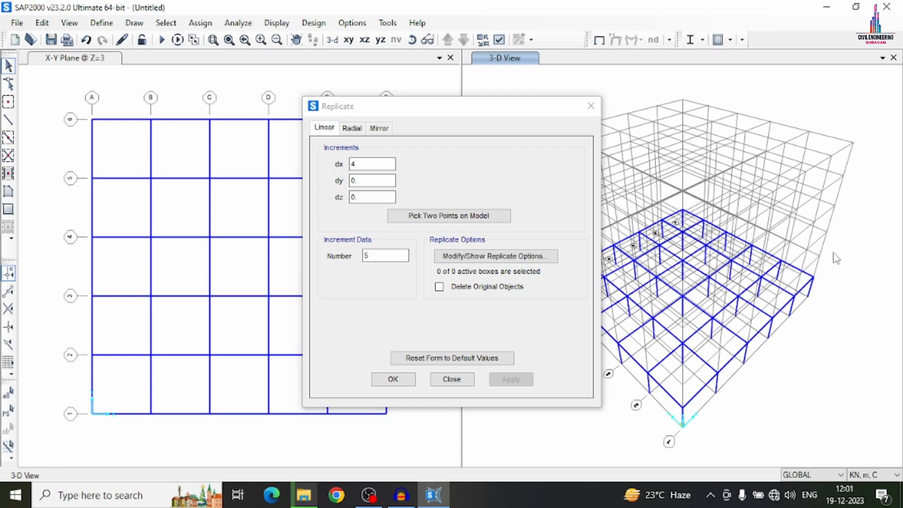
scroll(838, 258, up, 6)
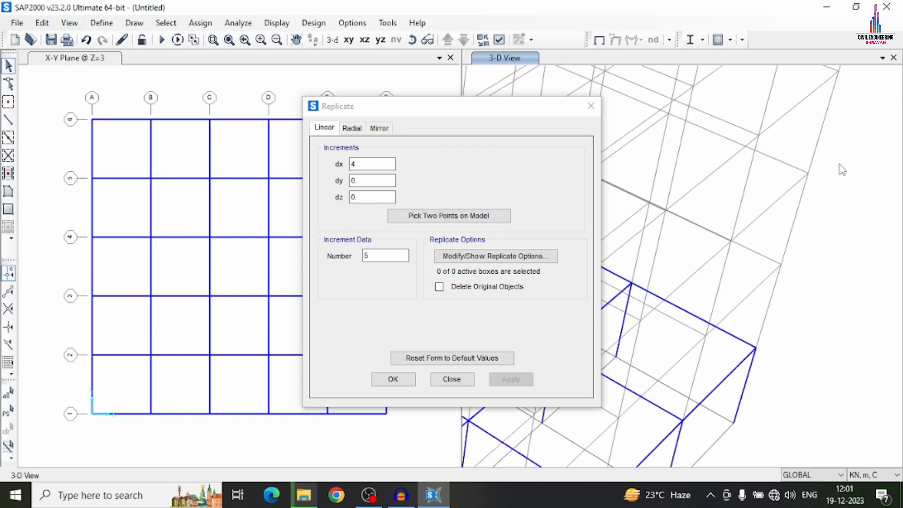
scroll(843, 169, down, 3)
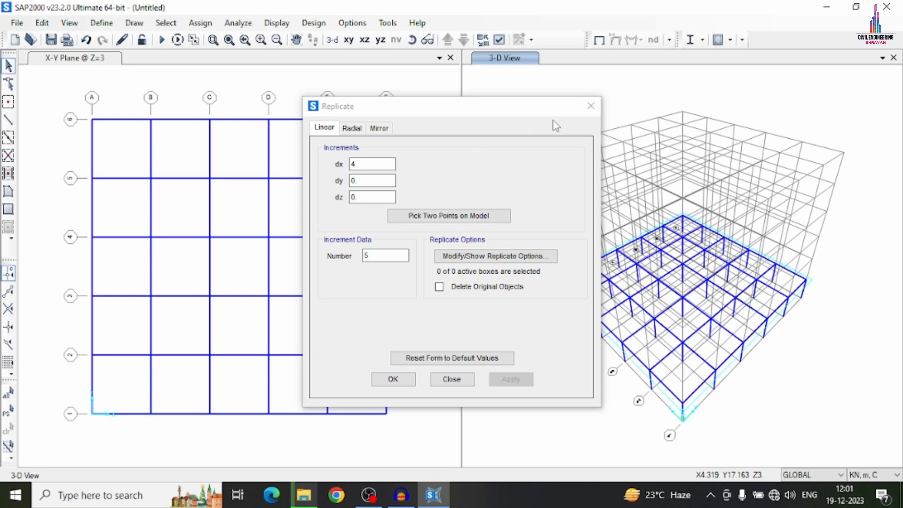
click(592, 107)
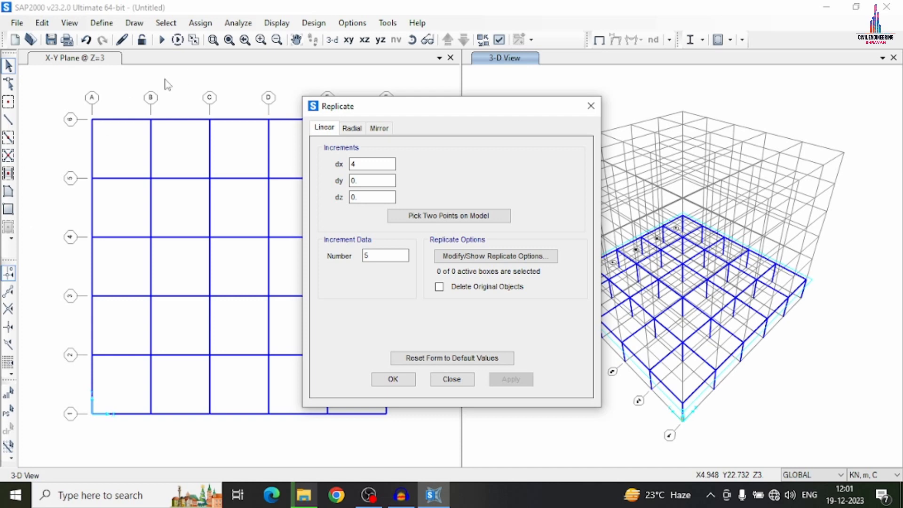
click(456, 383)
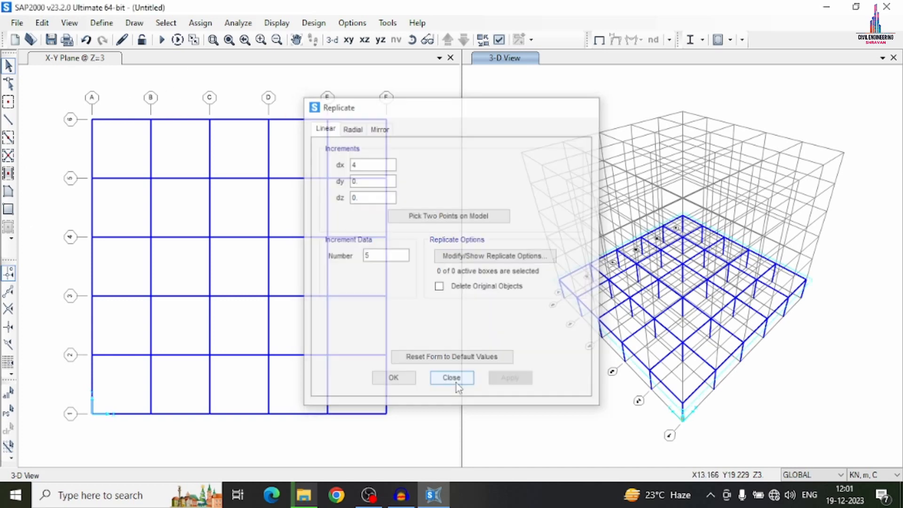
Step: Quick-draw slab areas with section S over all grid bays in the Z=3 plan
click(57, 99)
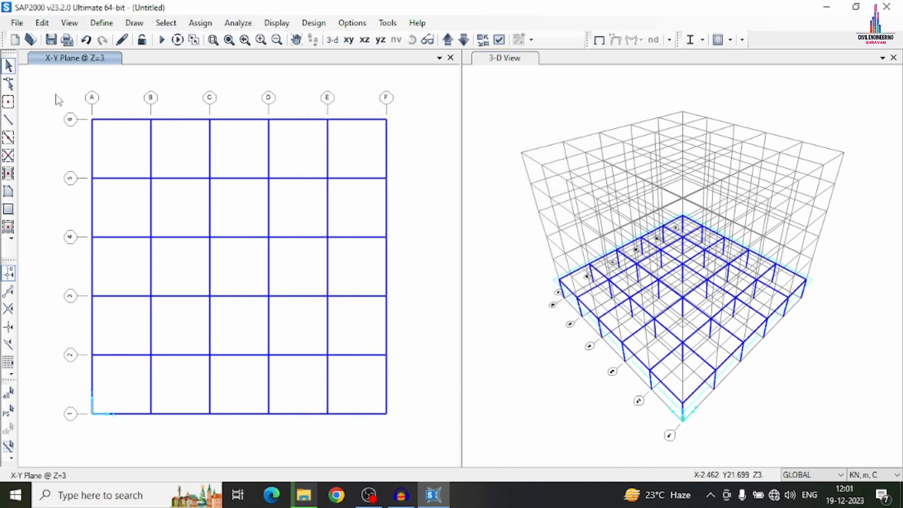
click(8, 228)
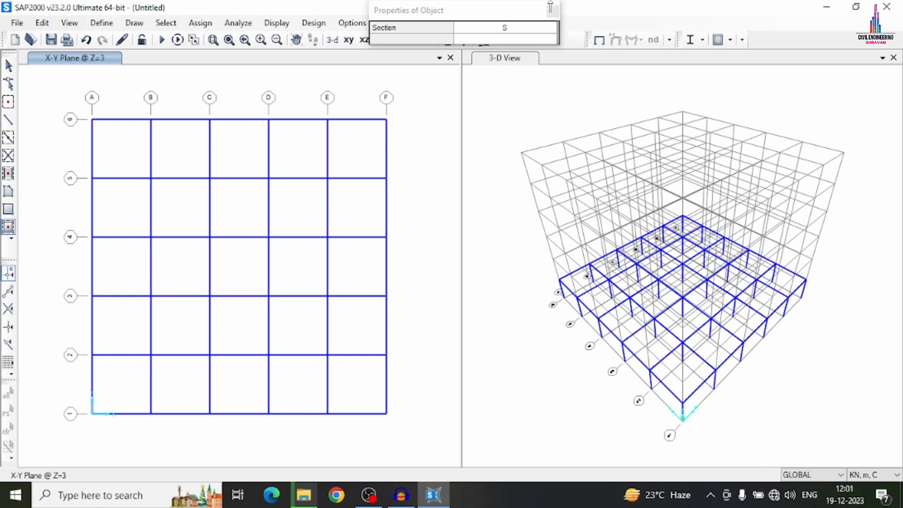
drag(512, 8, 500, 63)
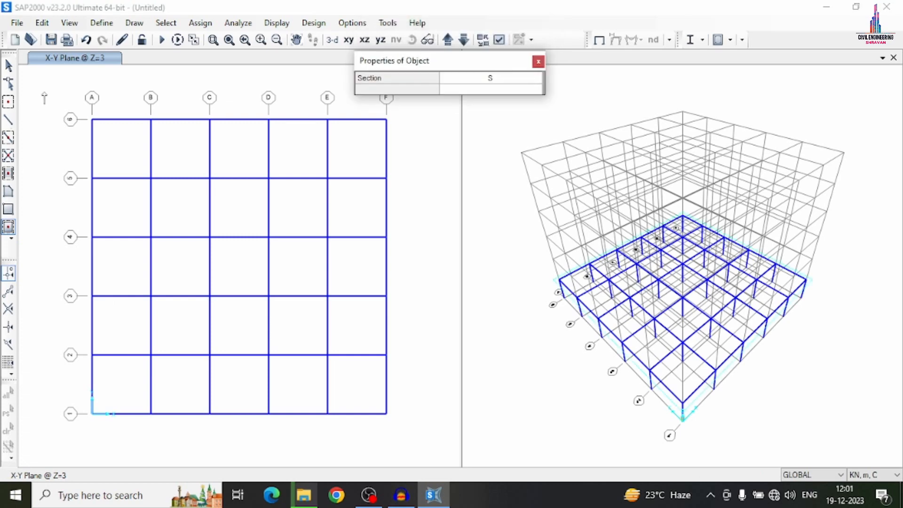
drag(44, 92, 393, 437)
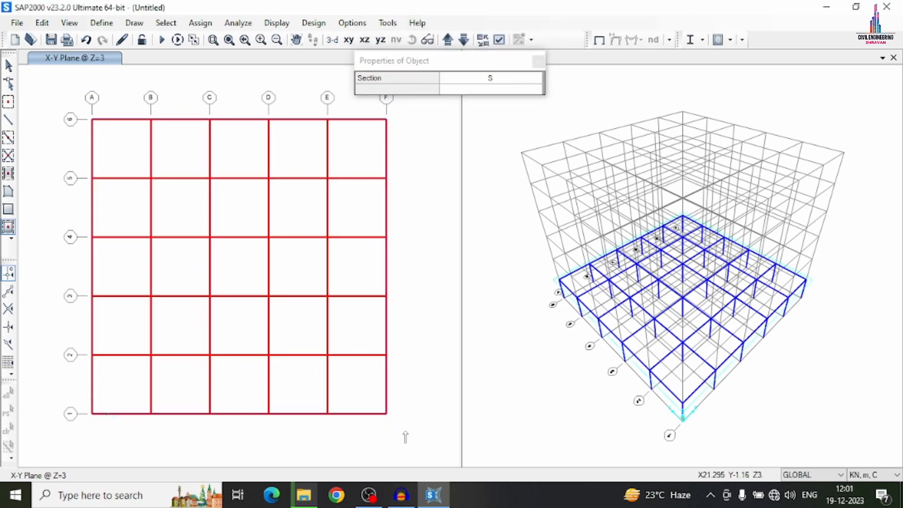
key(Escape)
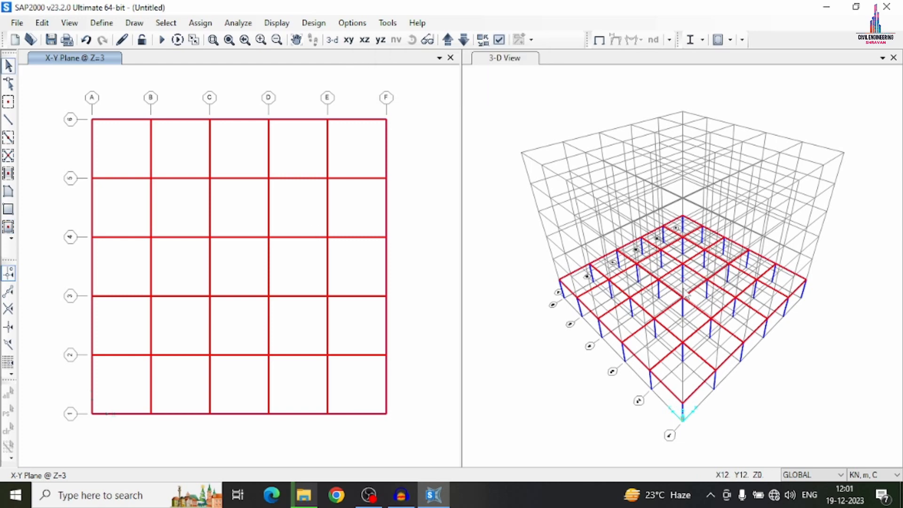
Step: Turn on filled object display and apply it to all windows
click(499, 40)
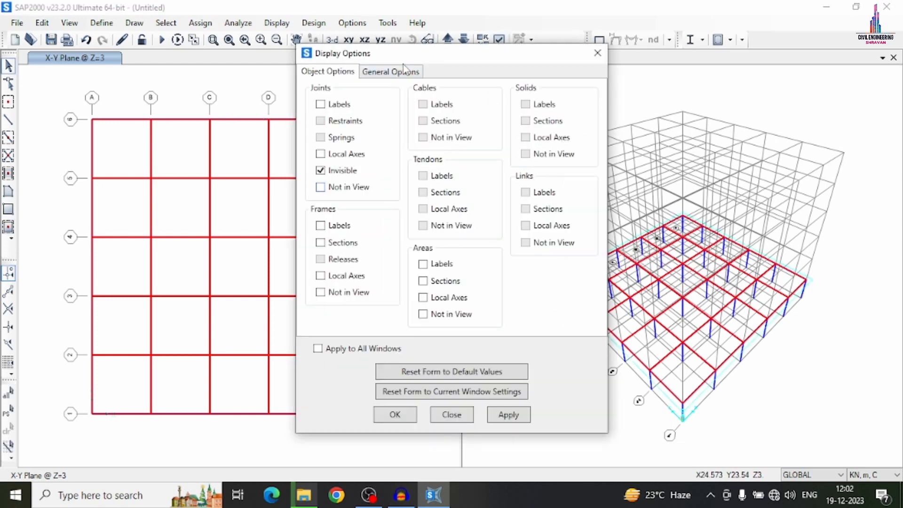
click(399, 73)
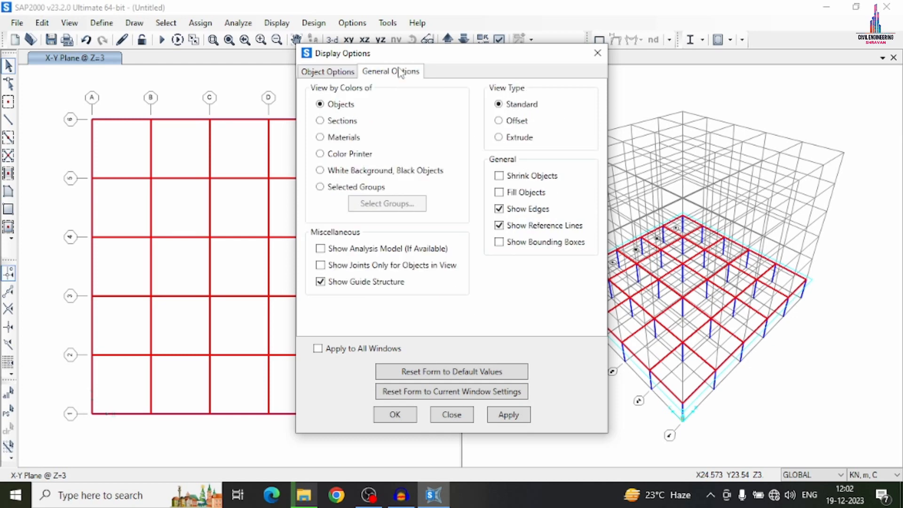
click(499, 192)
click(318, 349)
click(522, 421)
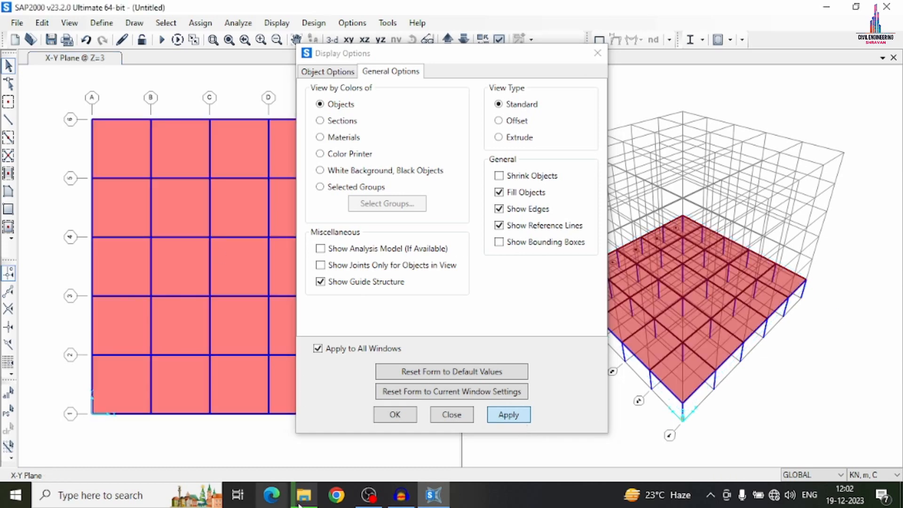
click(398, 415)
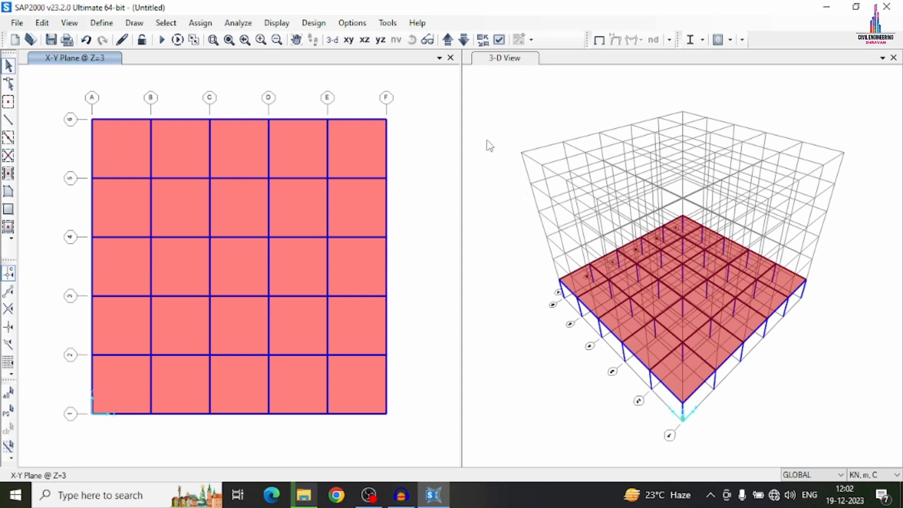
Step: Replicate the entire first storey linearly 5 times with increments dx 0, dy 0 and dz 3
key(ctrl+a)
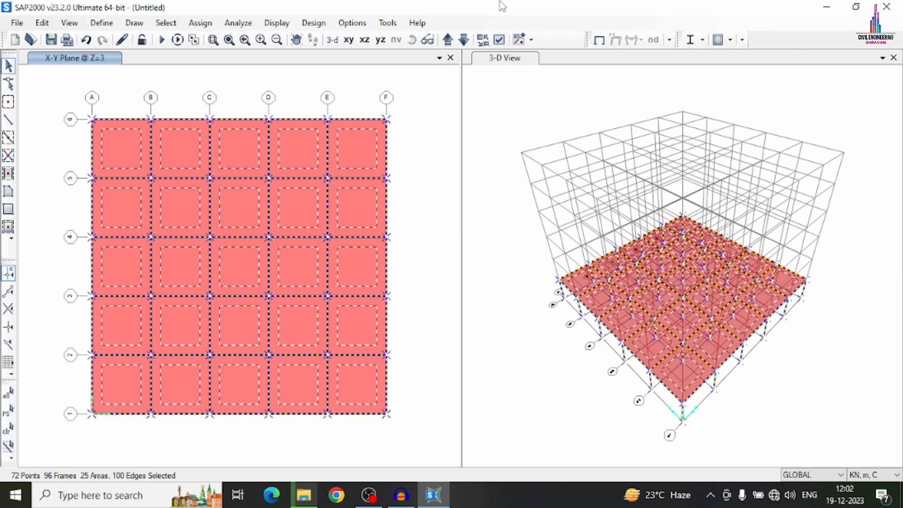
click(38, 23)
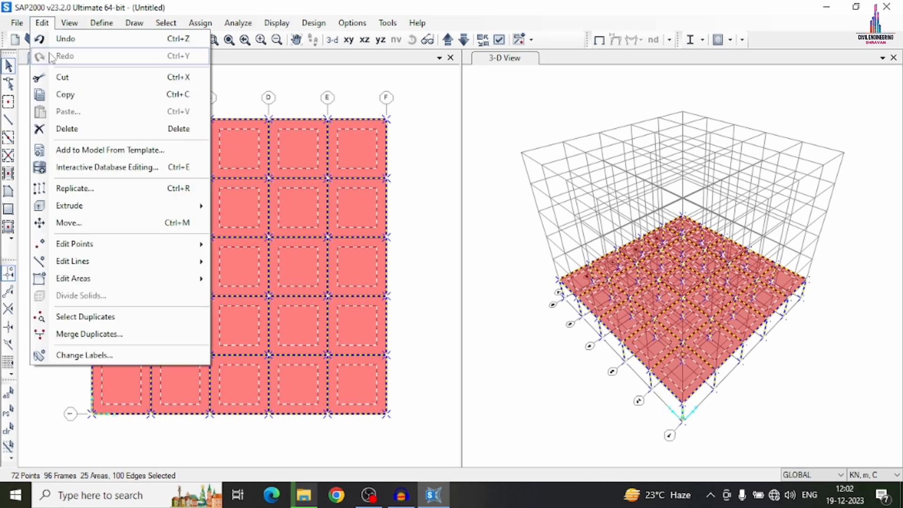
click(116, 184)
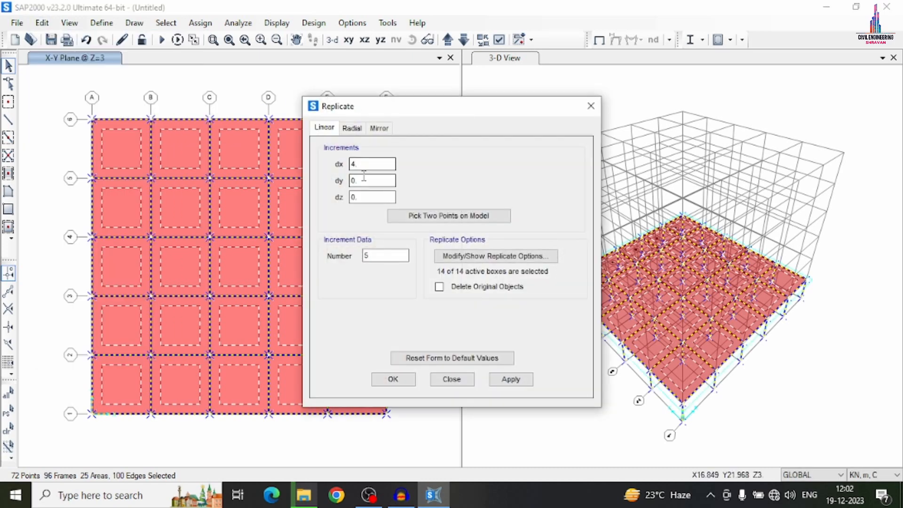
double_click(354, 163)
text(0)
double_click(369, 197)
text(3)
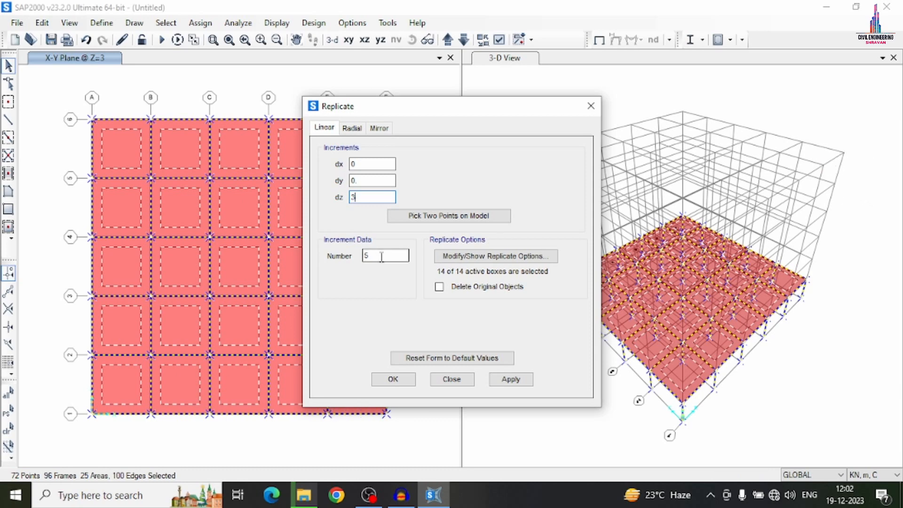
click(509, 380)
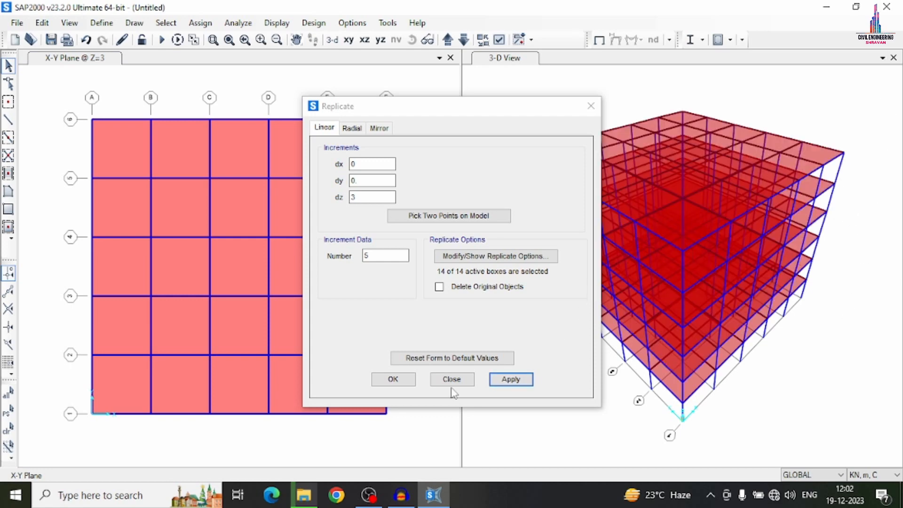
click(393, 380)
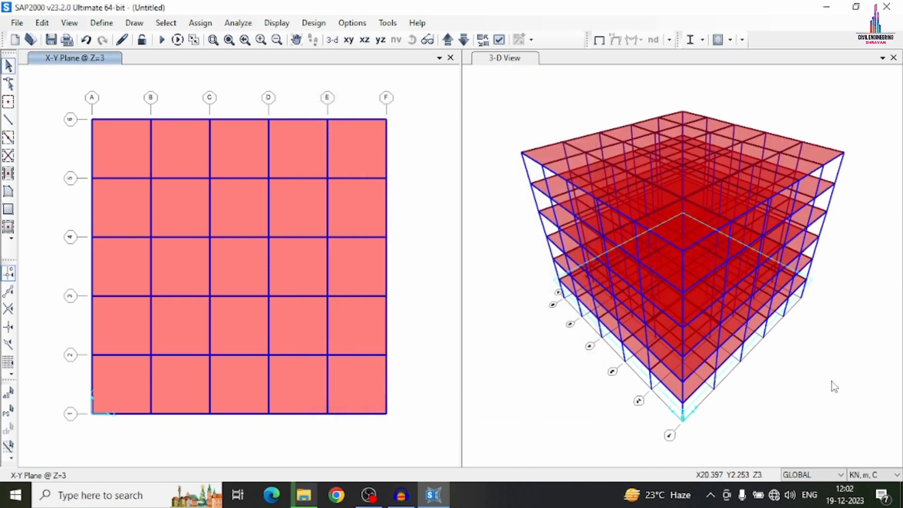
click(469, 85)
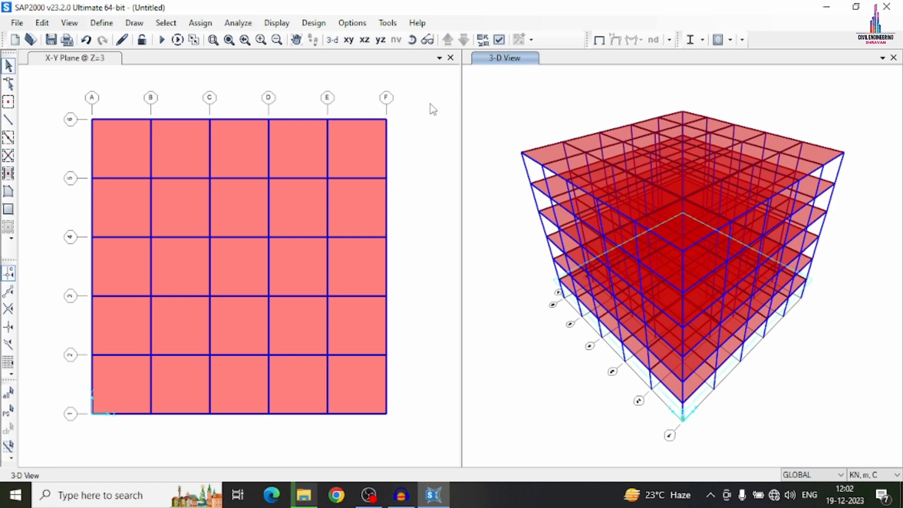
click(164, 251)
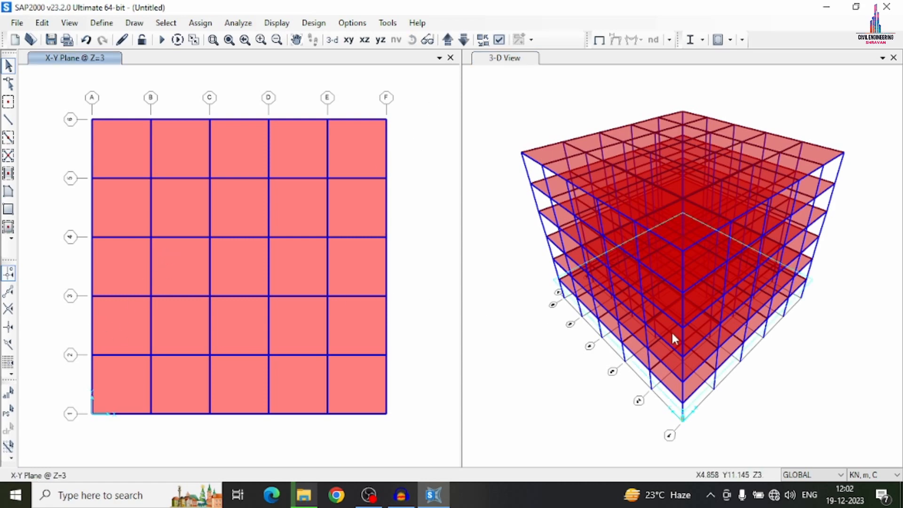
click(472, 113)
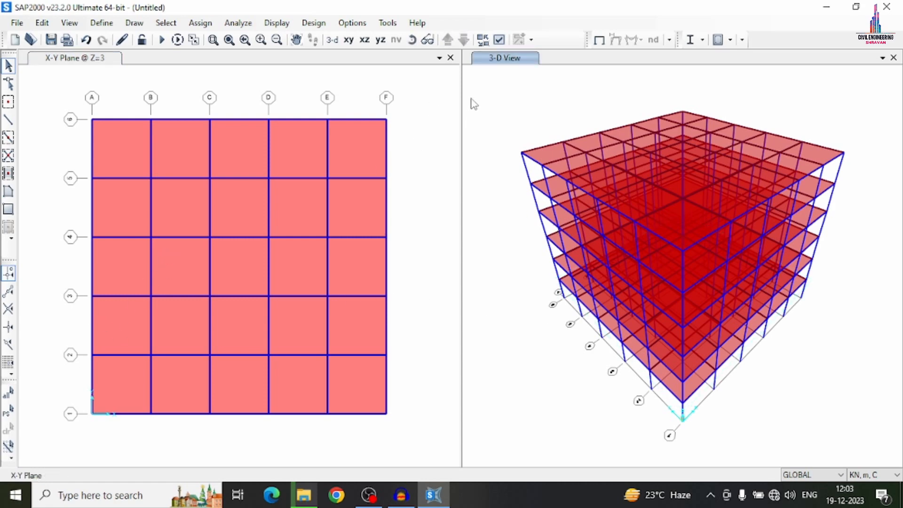
click(437, 104)
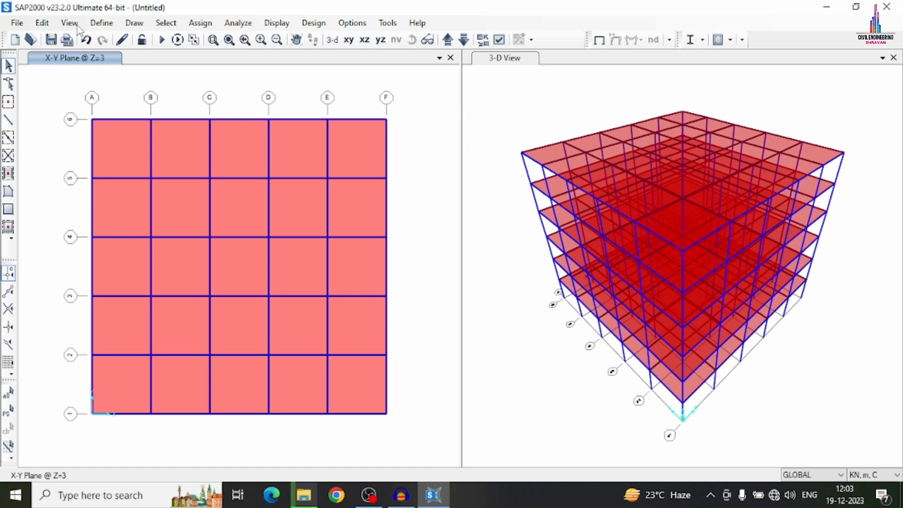
Step: Add a load pattern named LL of type Live with a self-weight multiplier of 0
click(100, 24)
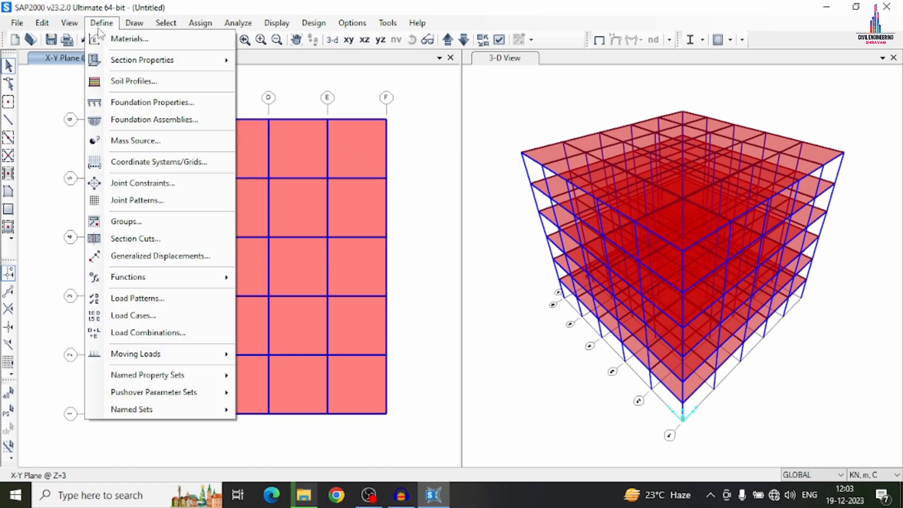
click(155, 297)
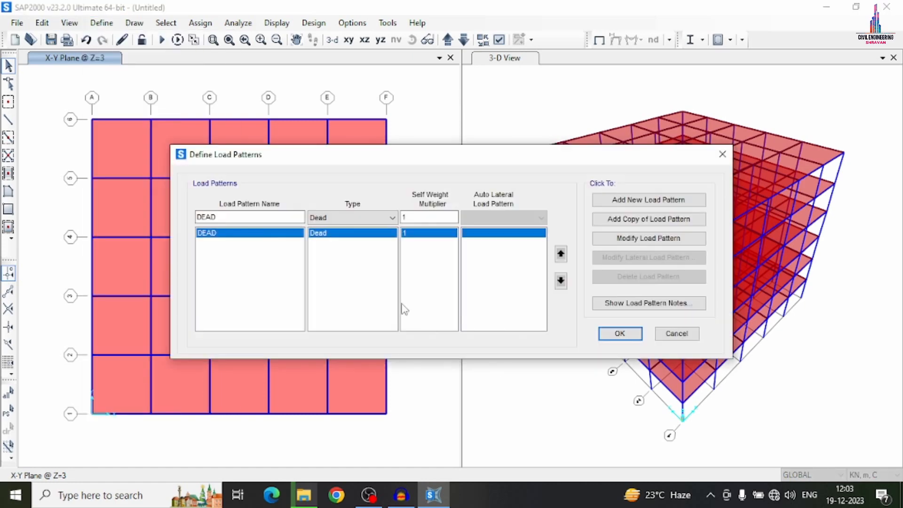
drag(229, 217, 177, 220)
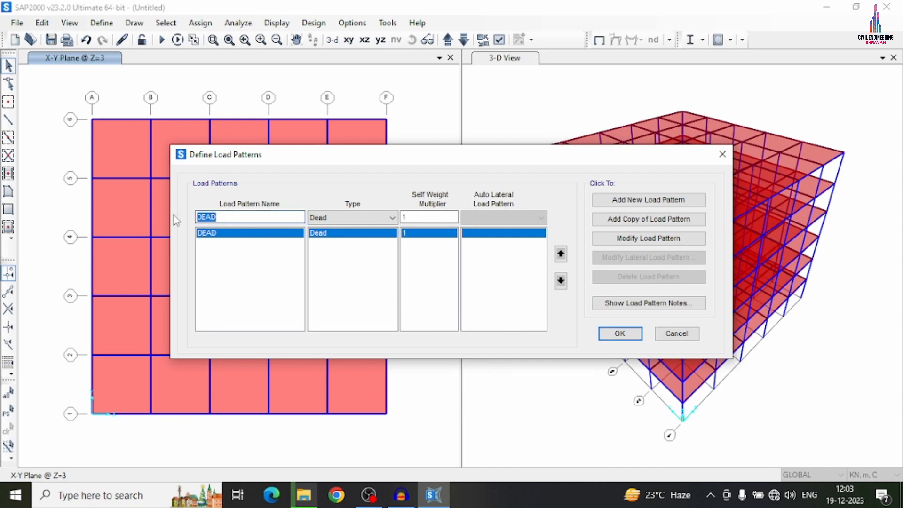
text(LL)
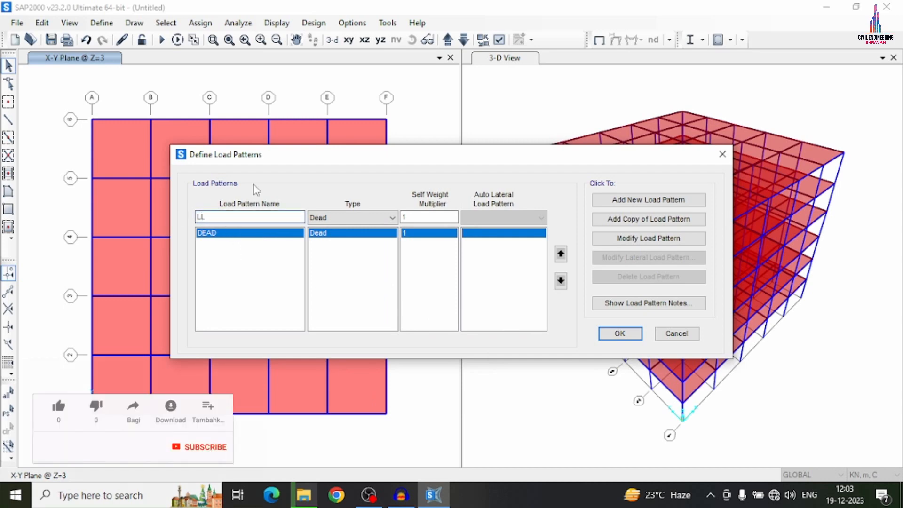
click(320, 219)
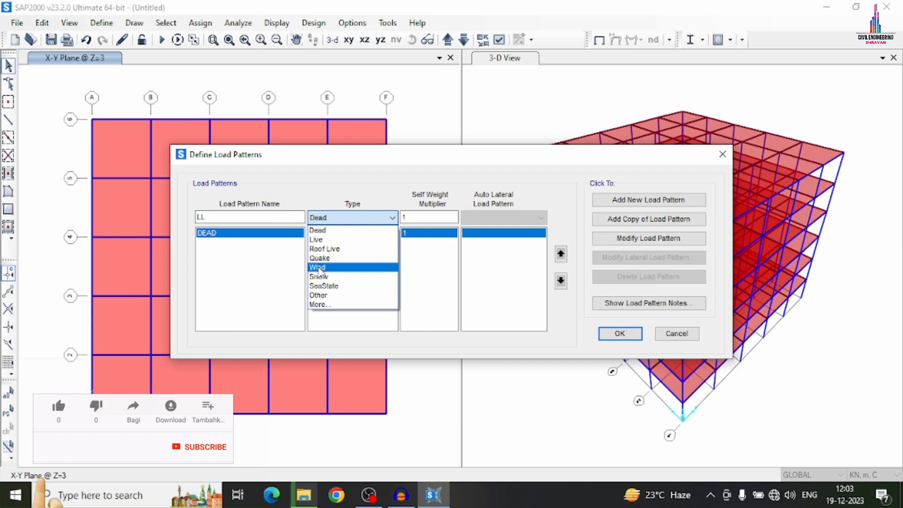
click(316, 239)
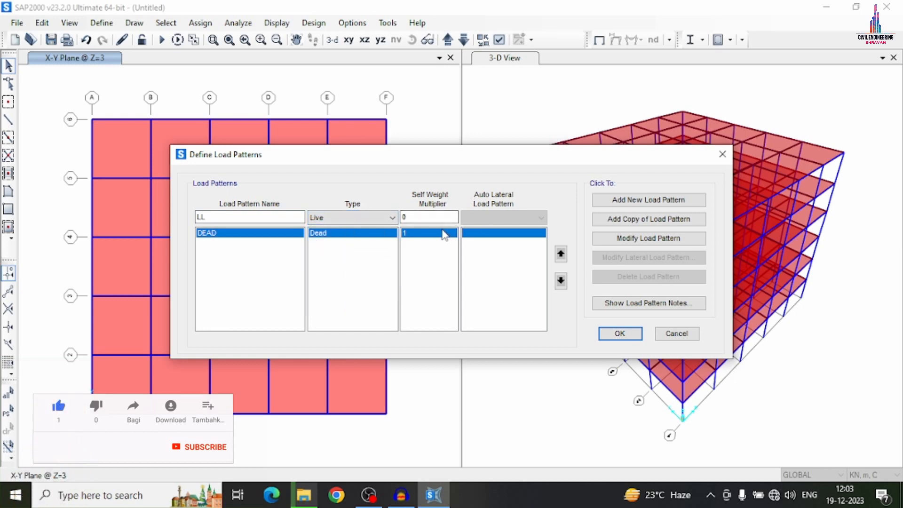
click(618, 201)
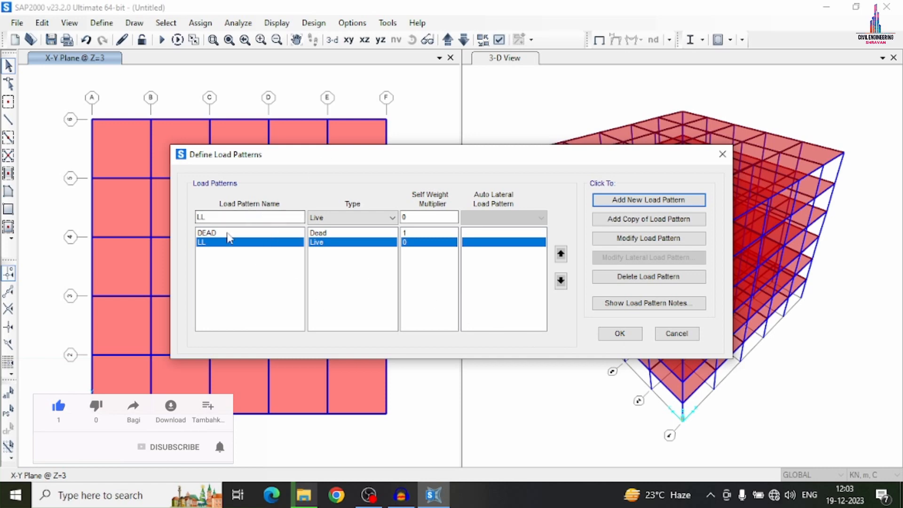
click(618, 335)
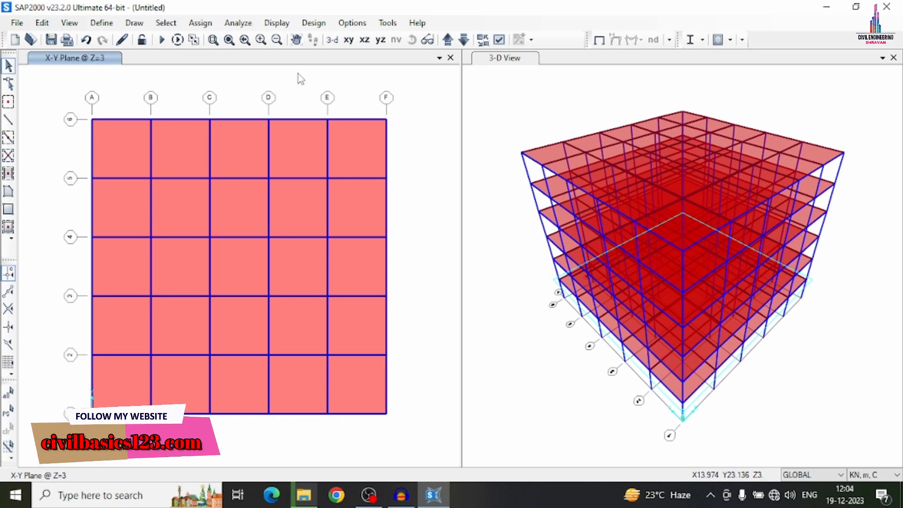
Step: For all objects, enter DEAD joint forces of 1 kN in global X, Y and Z and moments of 1 kN-m about each global axis
key(ctrl+a)
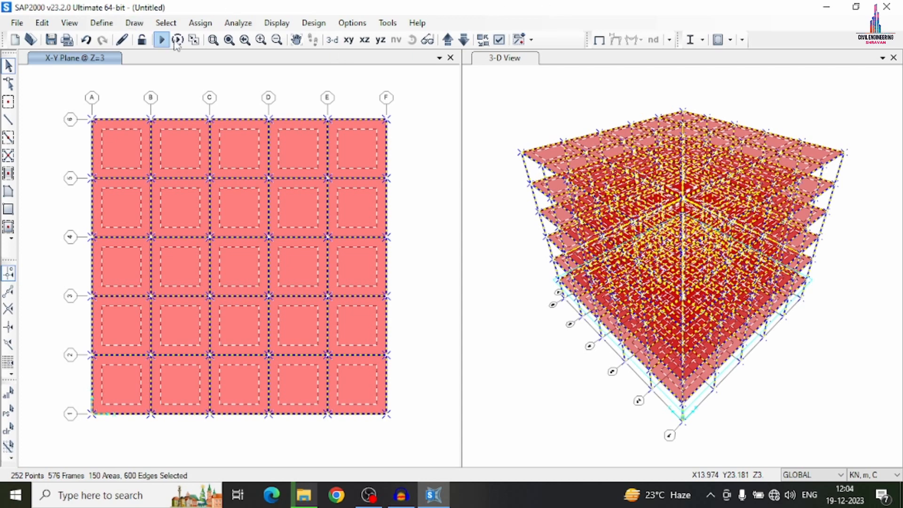
click(200, 23)
mouse_move(243, 168)
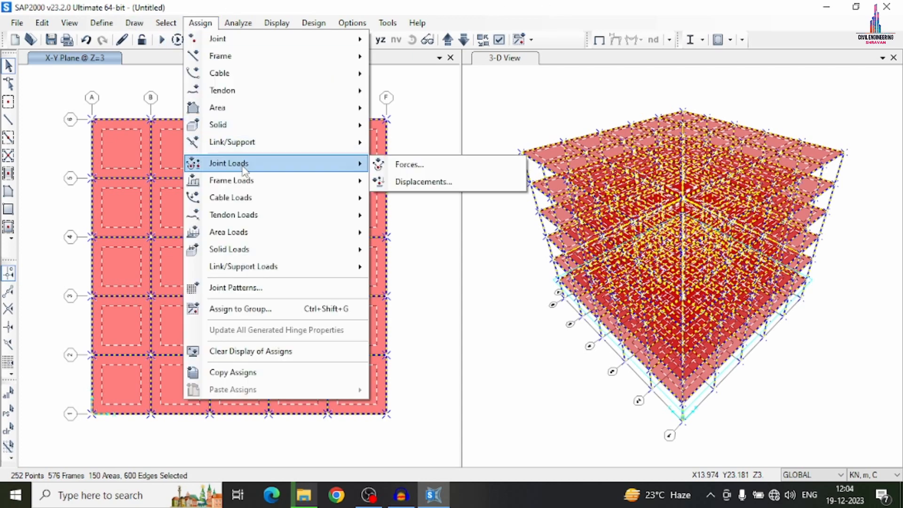
click(400, 164)
click(492, 174)
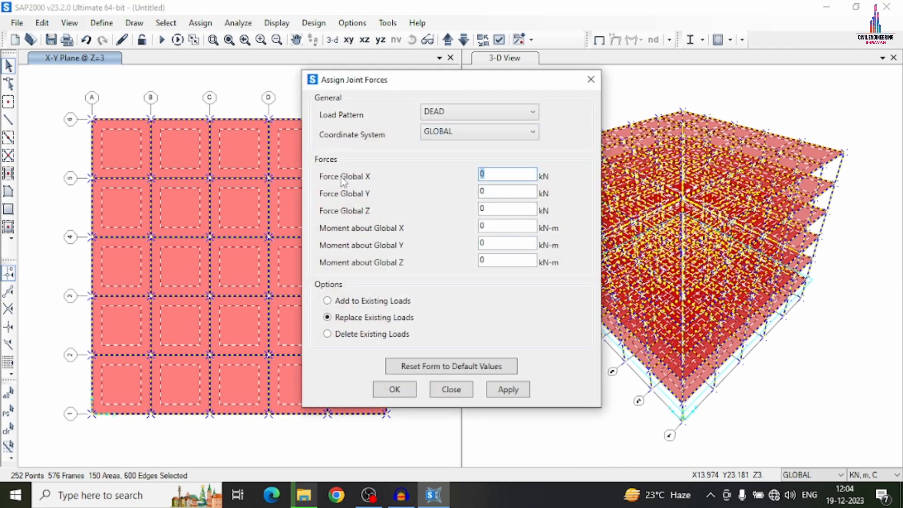
text(1)
key(Tab)
text(1)
key(Tab)
text(1)
key(Tab)
text(1)
key(Tab)
key(1)
key(Tab)
text(1)
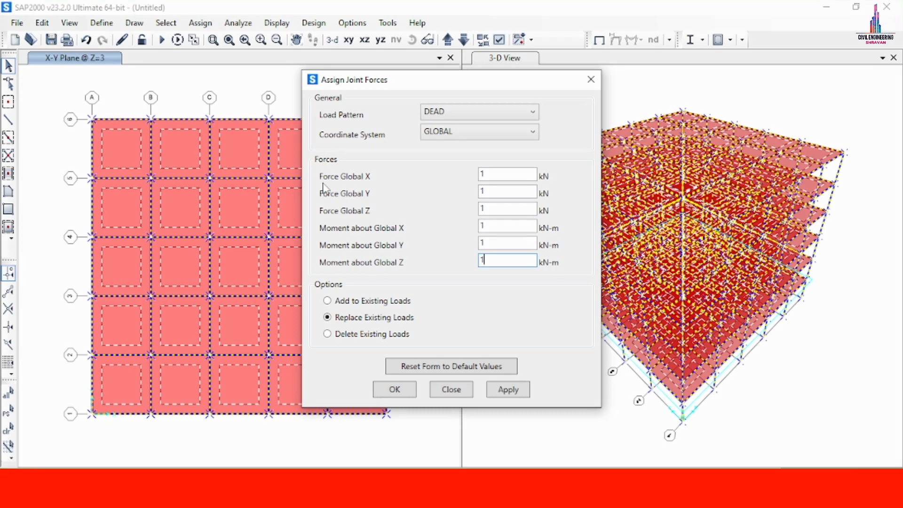
Step: Apply the joint forces with the Add to Existing Loads option and close the assignment dialog
click(376, 301)
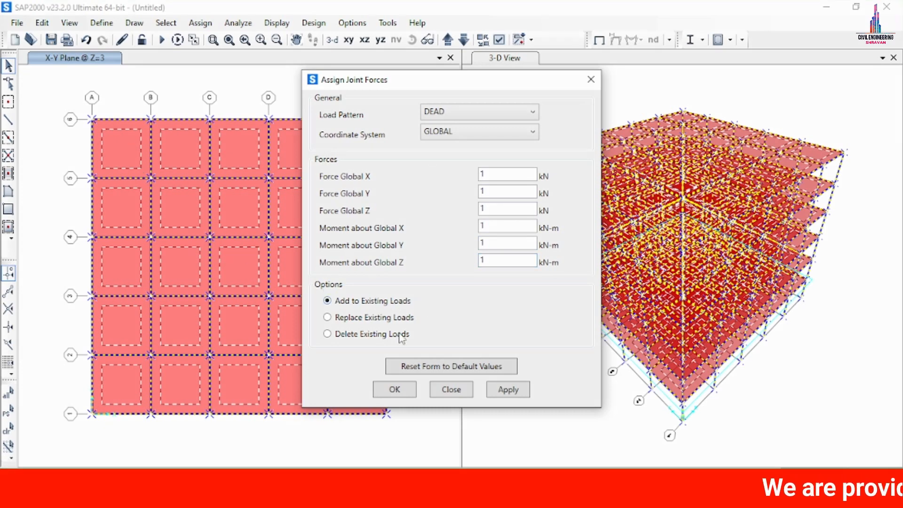
click(507, 389)
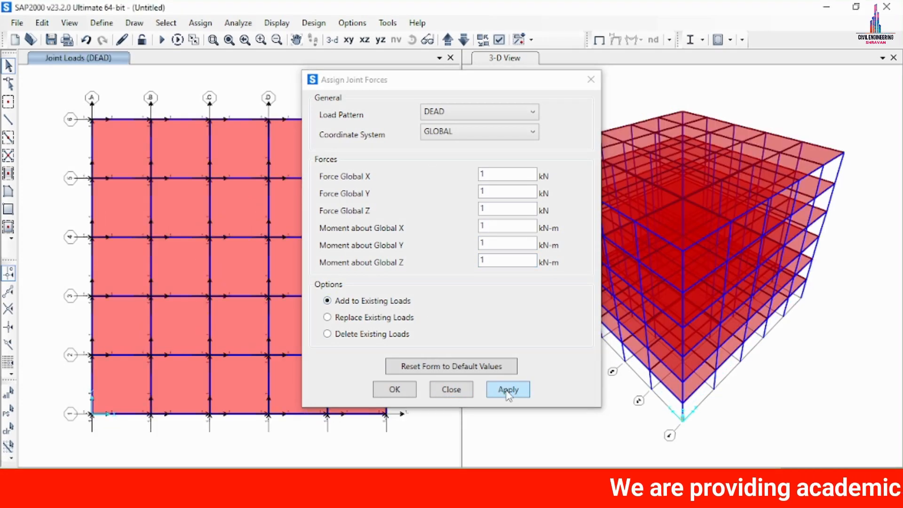
click(507, 394)
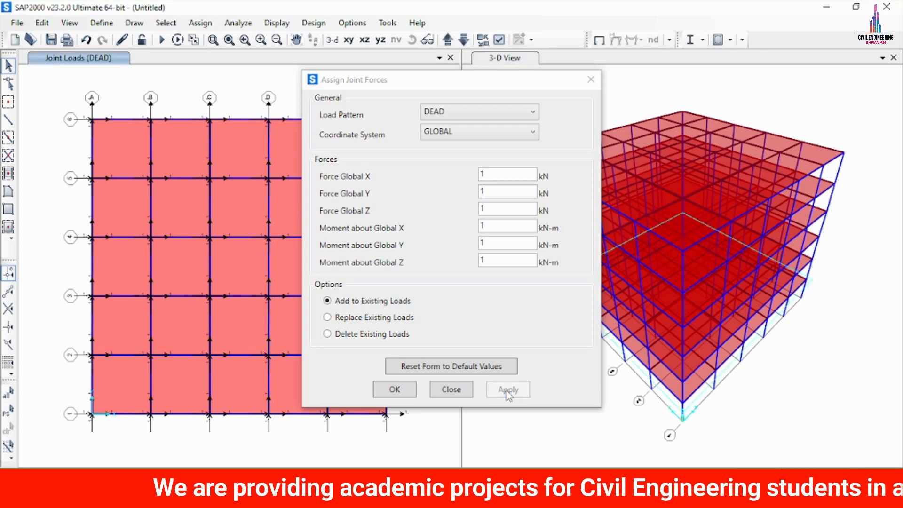
click(592, 80)
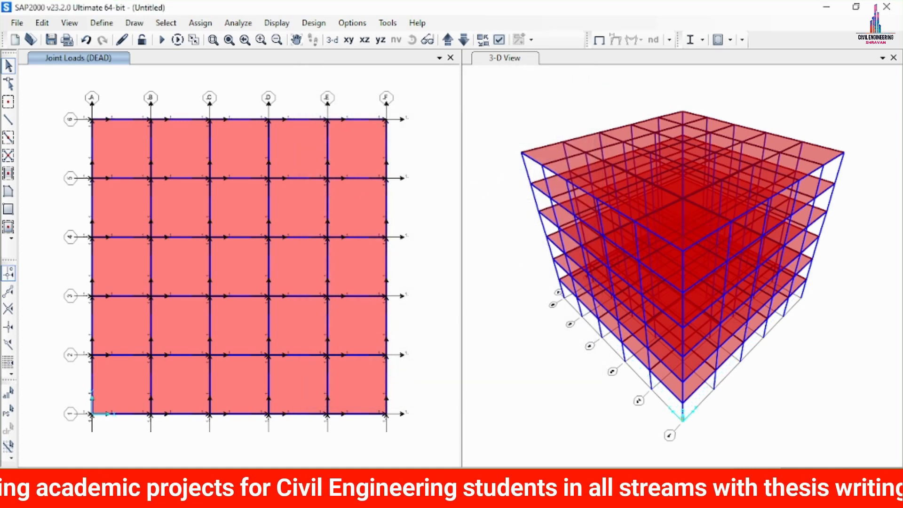
Step: Switch to the Windows Calculator and shrink its maximized window so the model stays visible behind it
key(super+s)
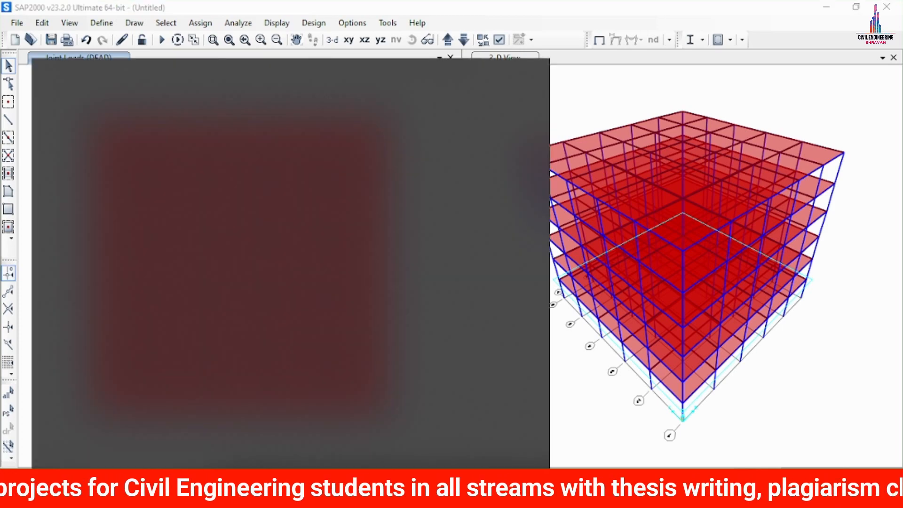
text(ca)
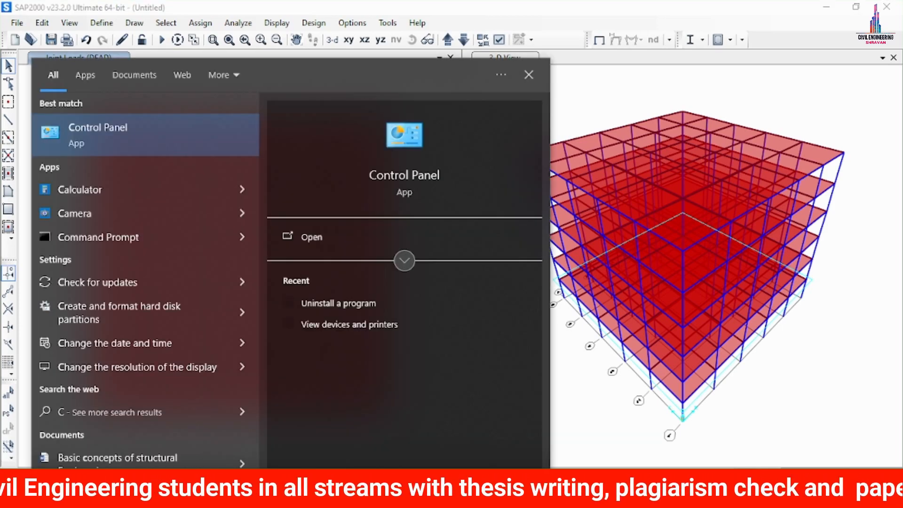
key(Return)
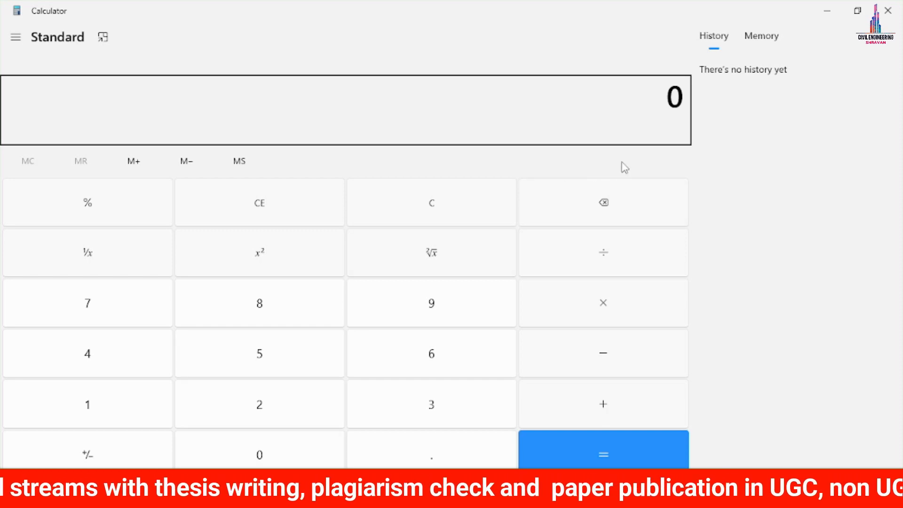
click(859, 9)
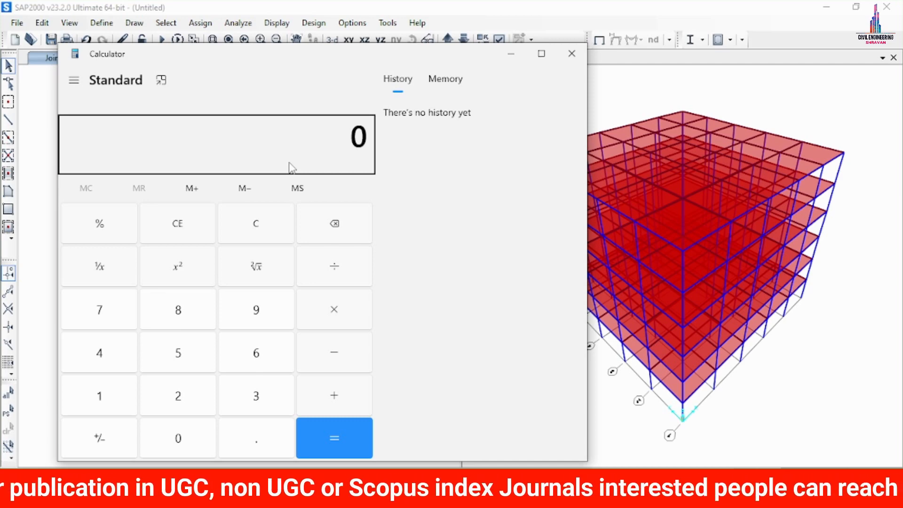
Step: Calculate the first wall load as 0.23 × 20 × 3
text(.)
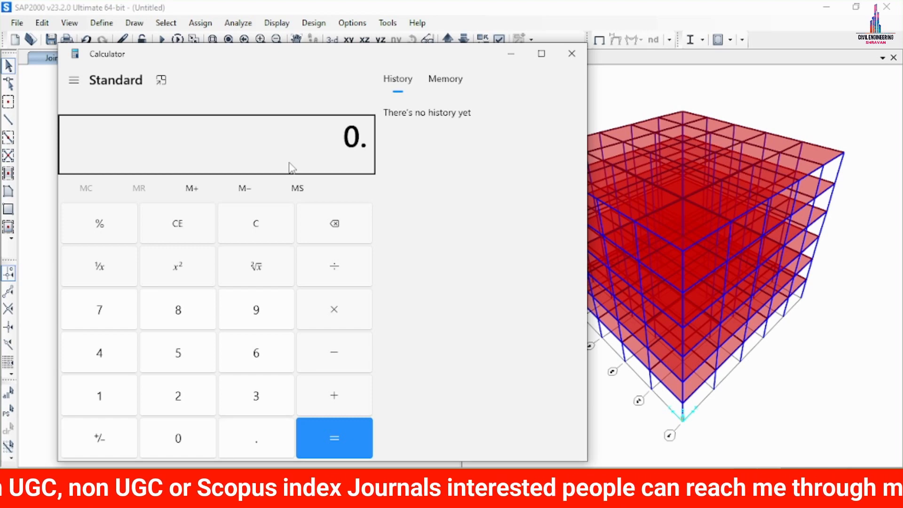
text(23)
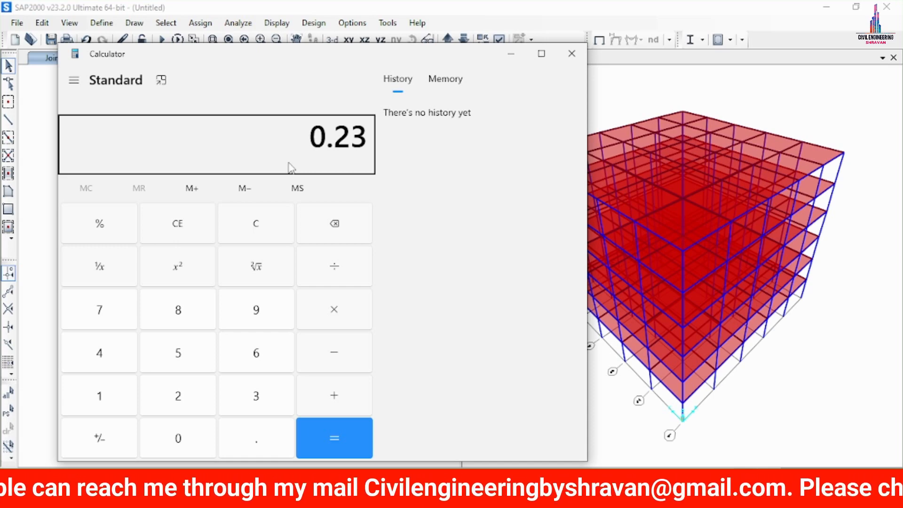
key(asterisk)
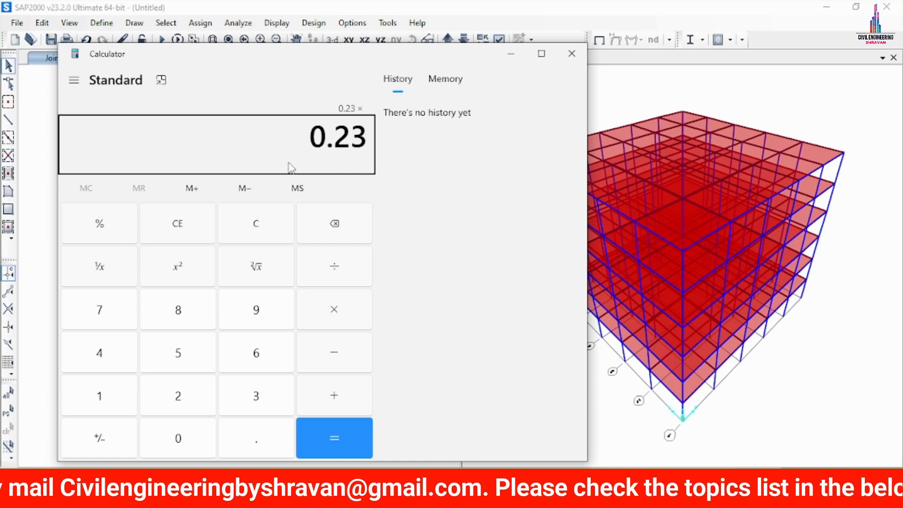
text(20)
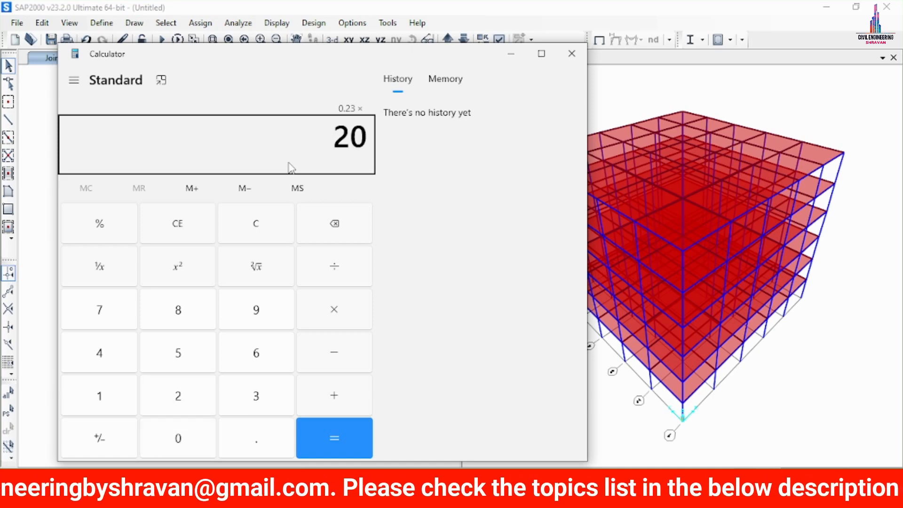
key(Return)
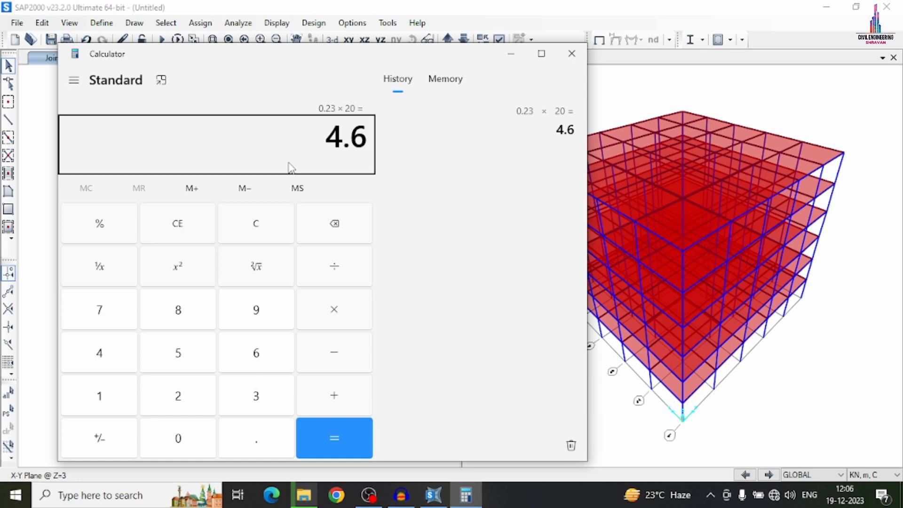
key(asterisk)
key(3)
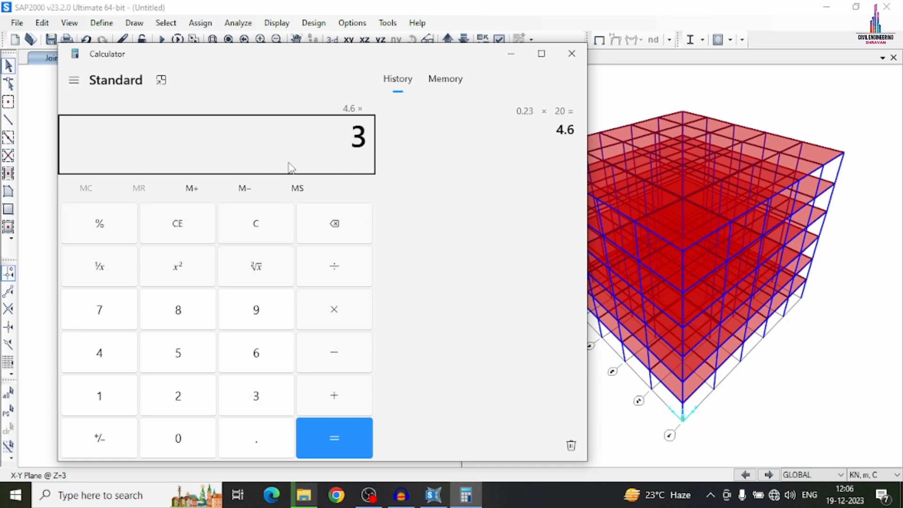
key(Return)
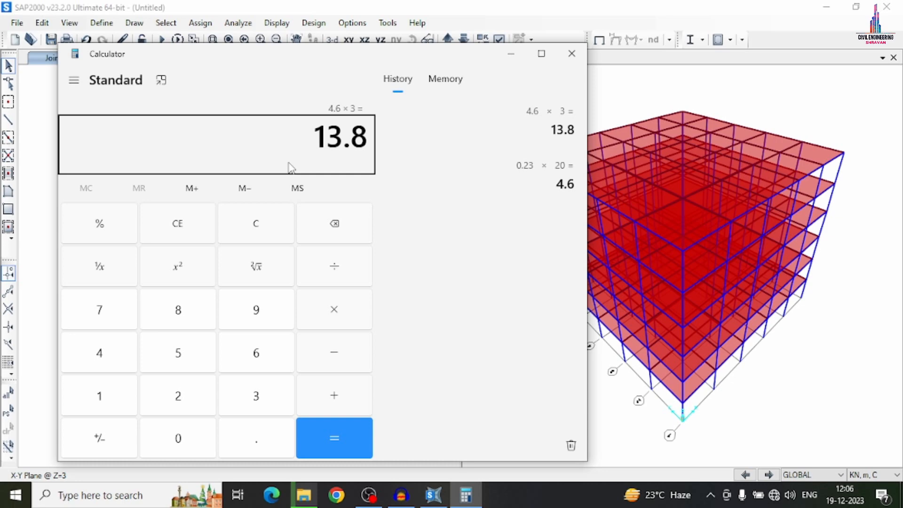
Step: Clear the entry and calculate the second wall load as 0.125 × 20 × 3
click(193, 218)
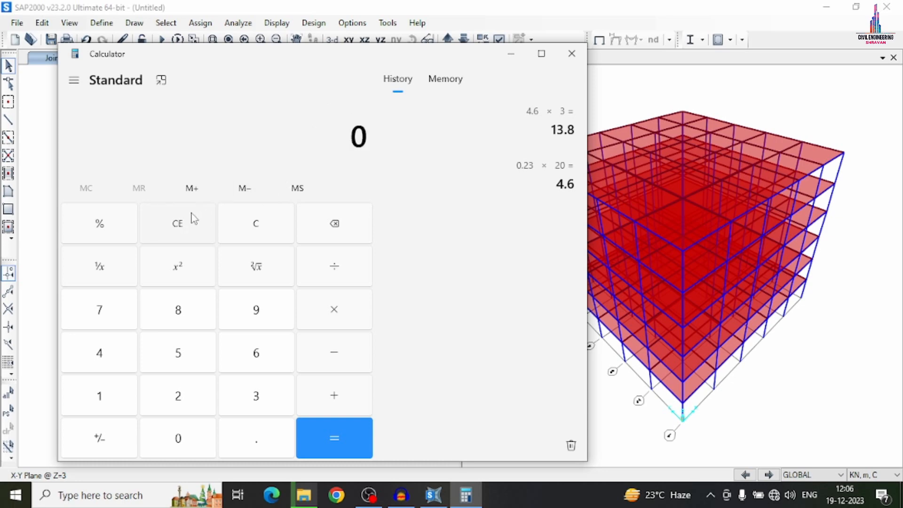
text(0.1)
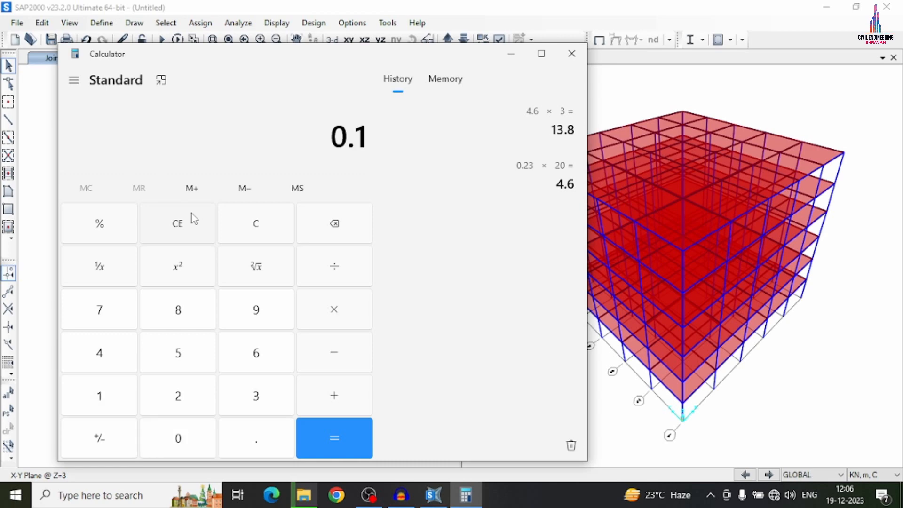
text(25)
key(asterisk)
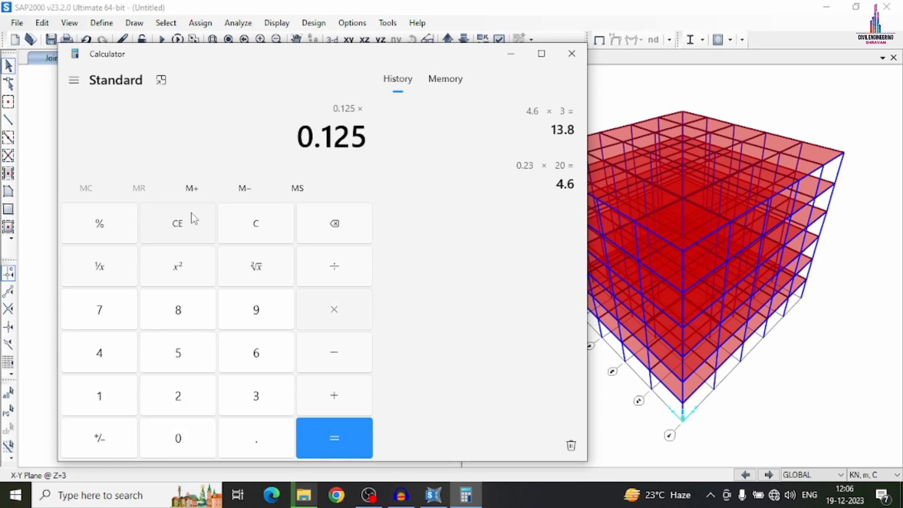
text(20)
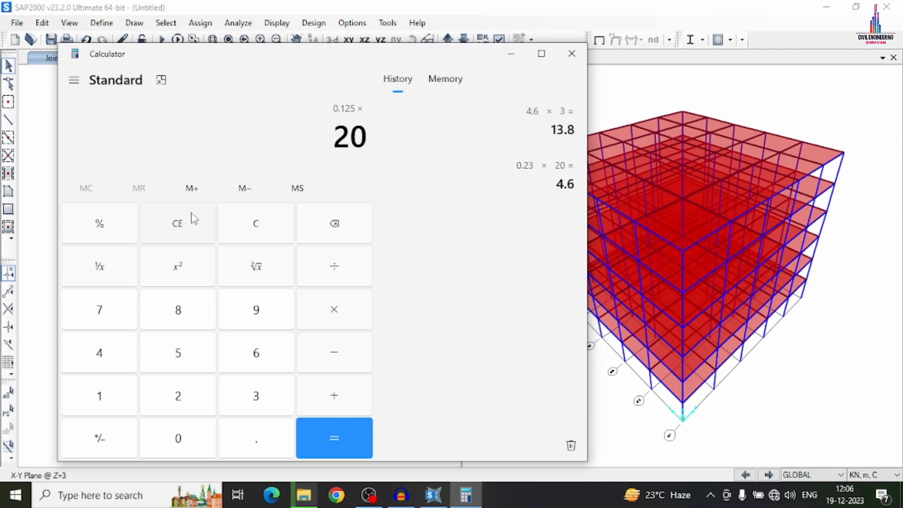
key(asterisk)
text(3)
key(Return)
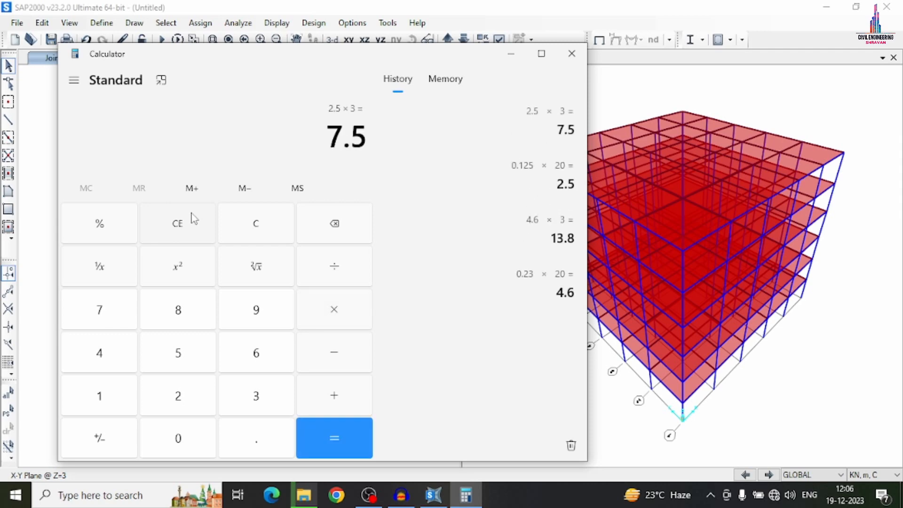
Step: Clear the entry and calculate the third load as 0.125 × 1.2 × 20
click(192, 213)
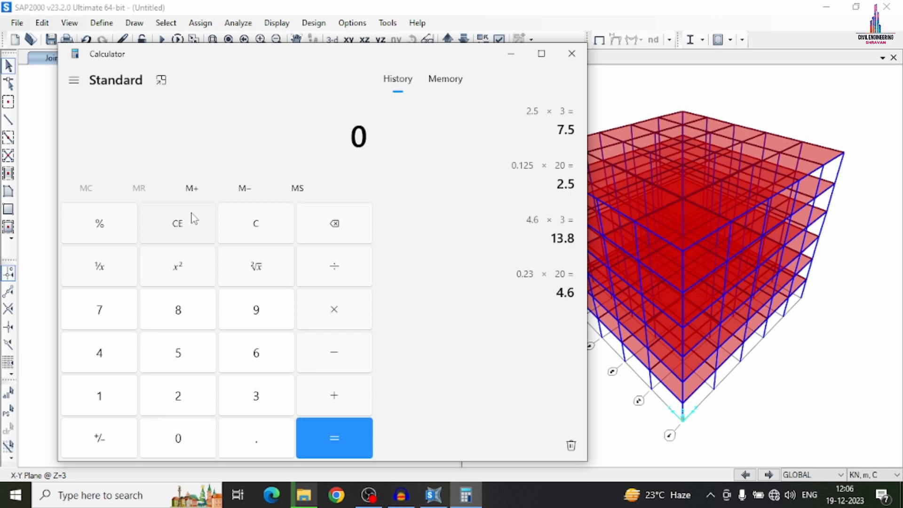
text(.125*)
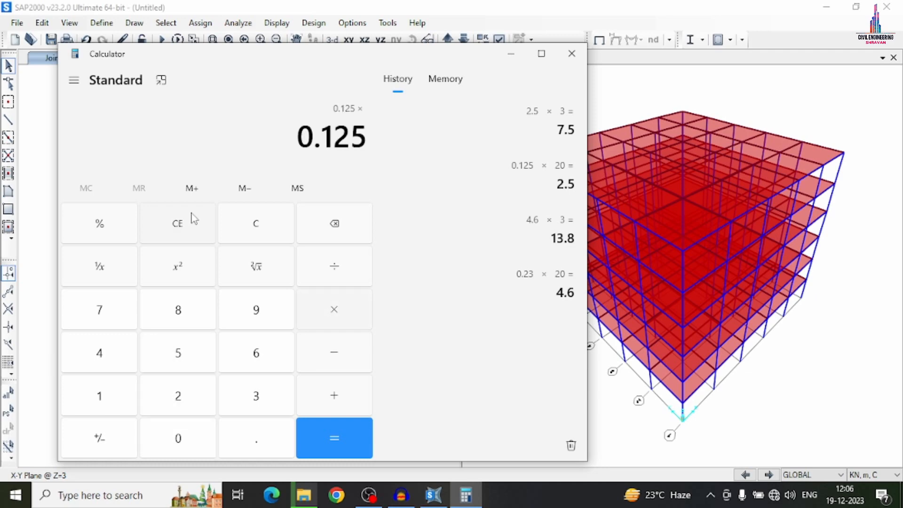
text(1.)
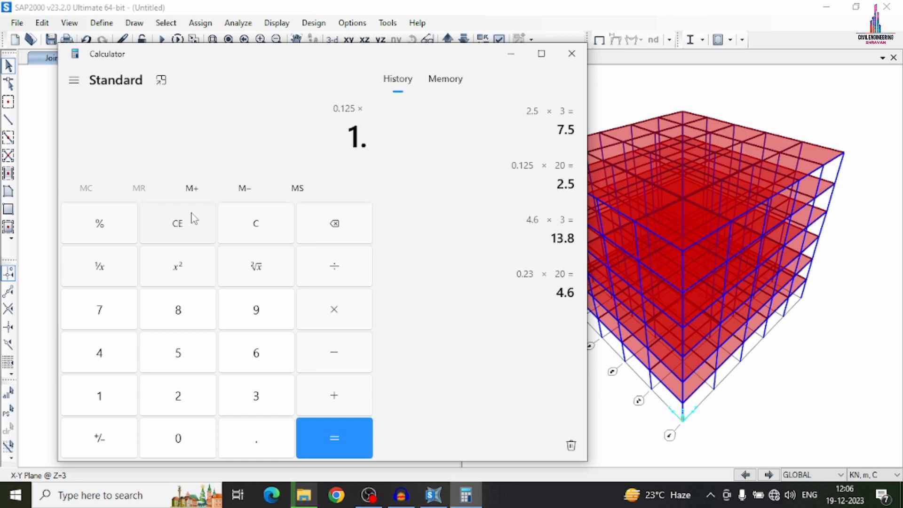
text(2*20)
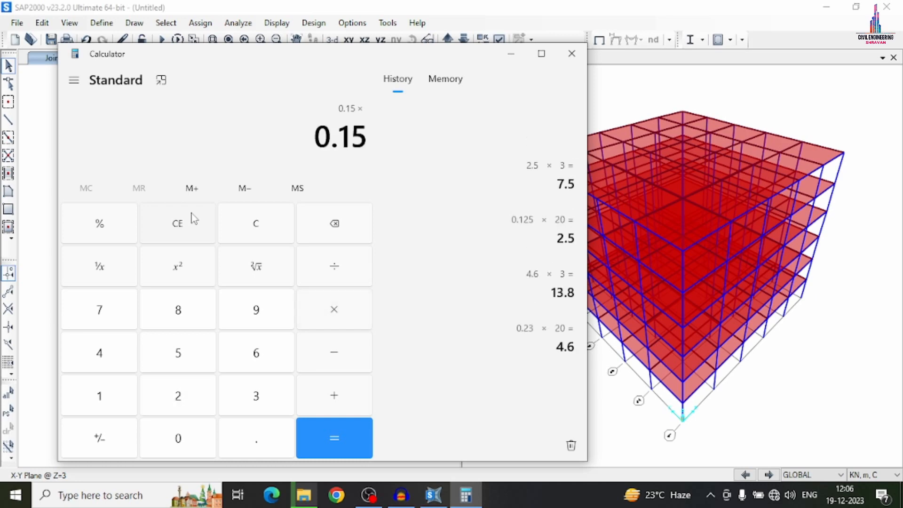
key(Return)
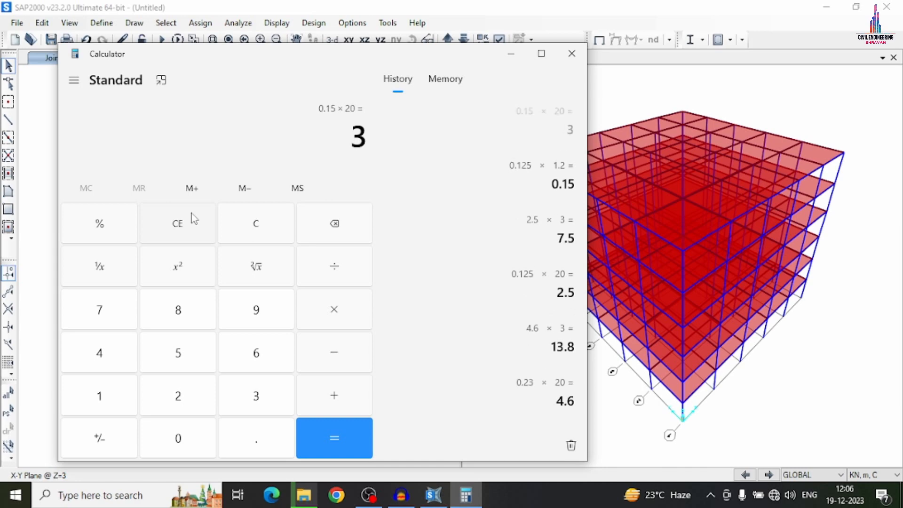
Step: Add the 7.5 and 13.8 loads to the current result to get the combined load
text(+7.5)
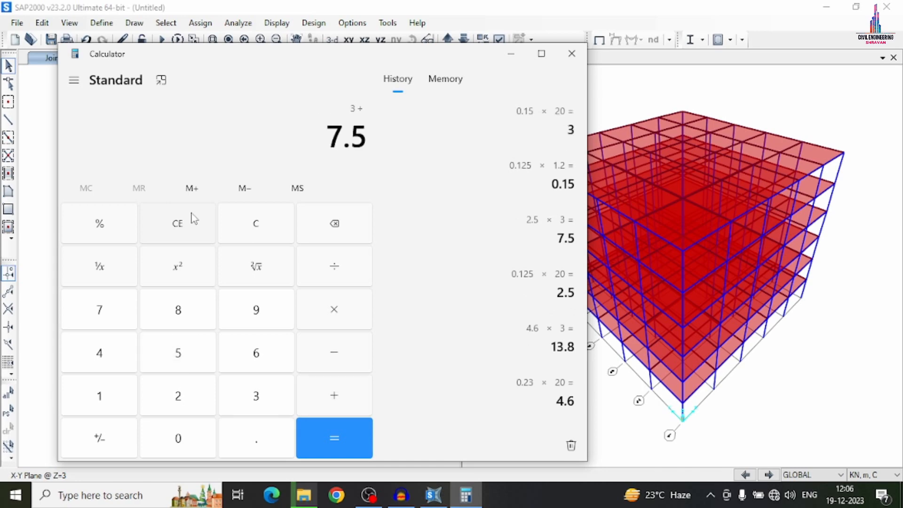
text(+13.)
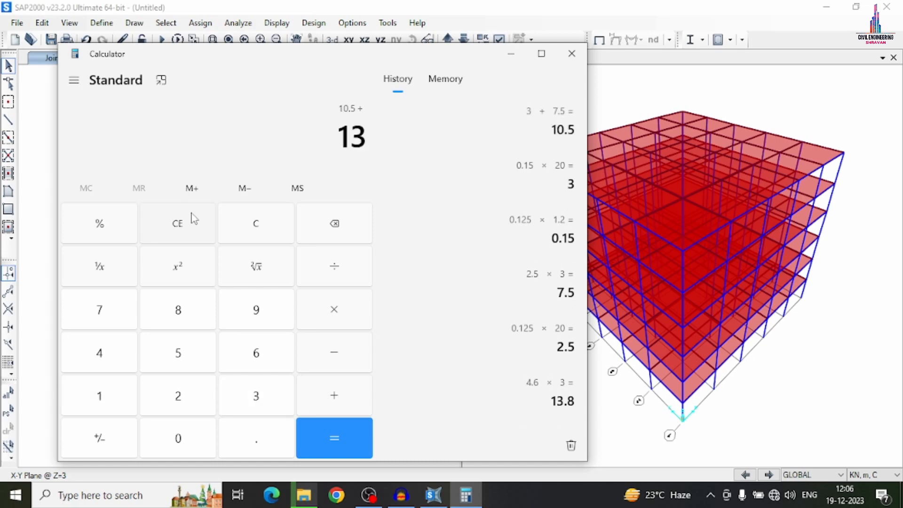
text(8)
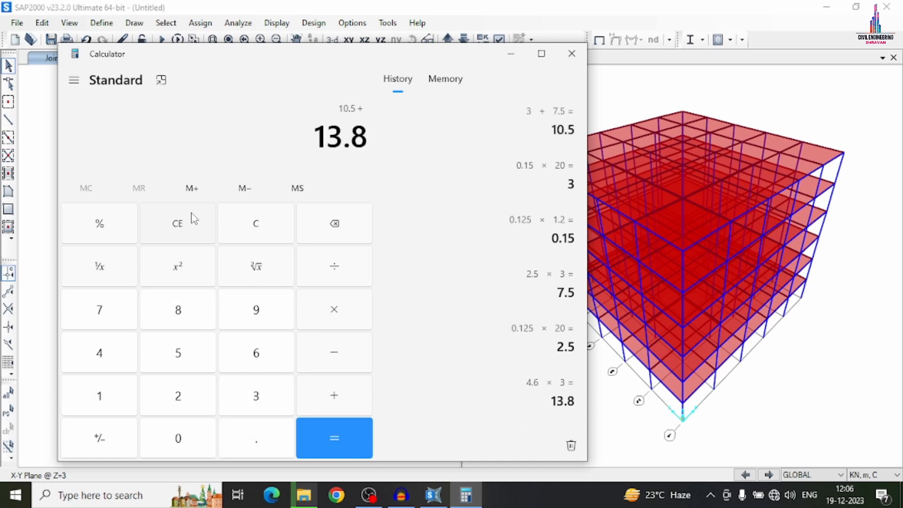
key(Return)
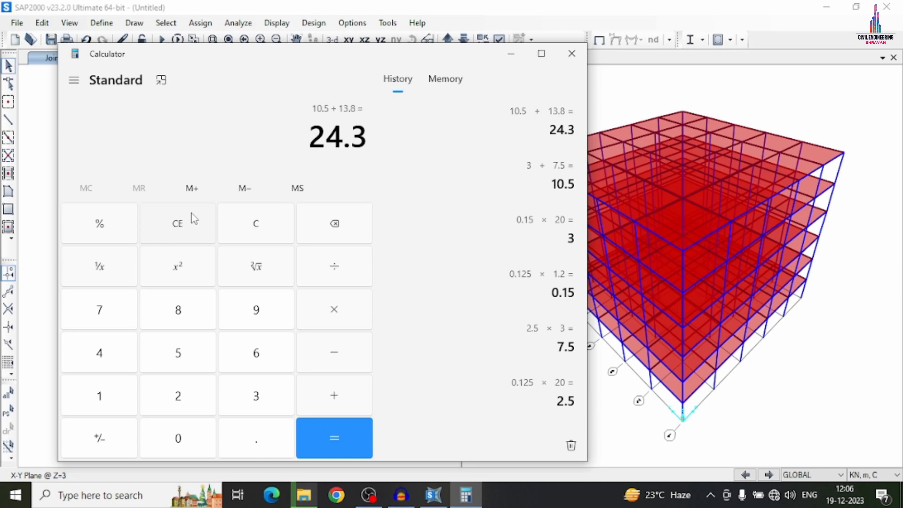
Step: Switch back to SAP2000 and select all frames that have frame section property B
click(628, 94)
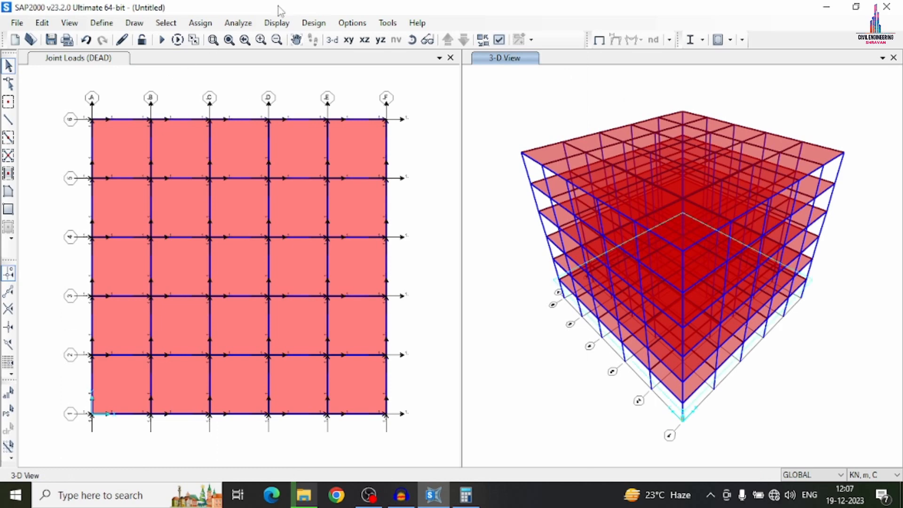
click(178, 26)
mouse_move(186, 38)
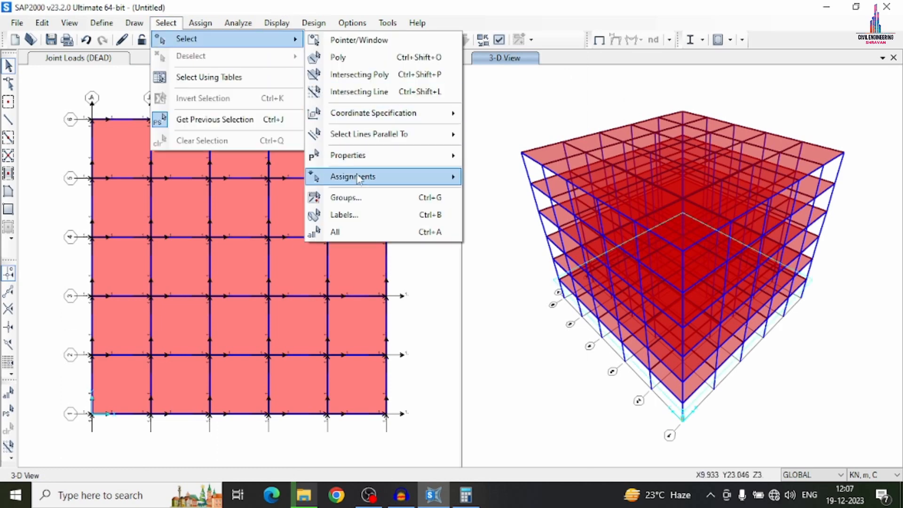
mouse_move(361, 161)
click(536, 177)
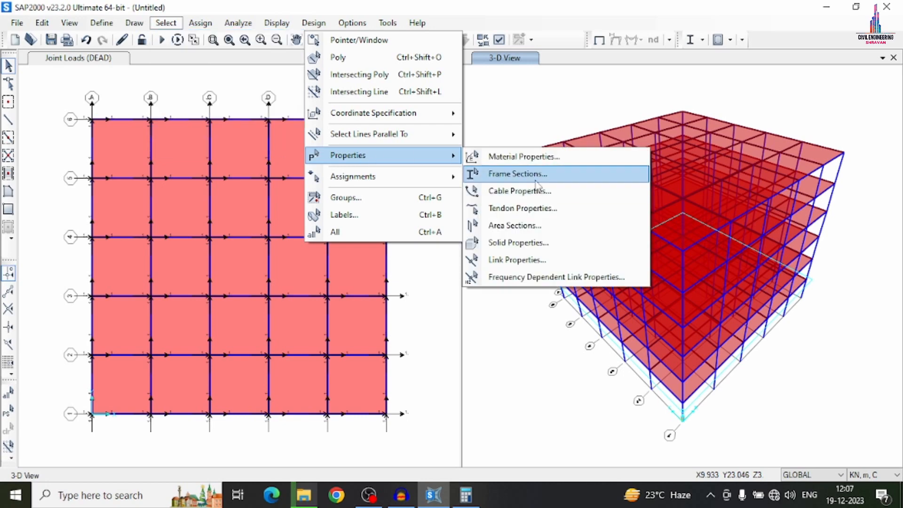
click(382, 162)
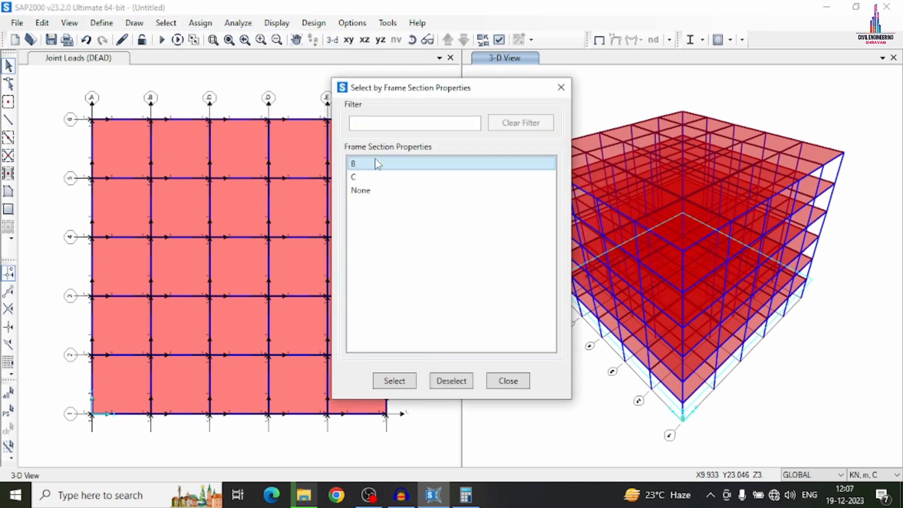
click(403, 382)
click(510, 381)
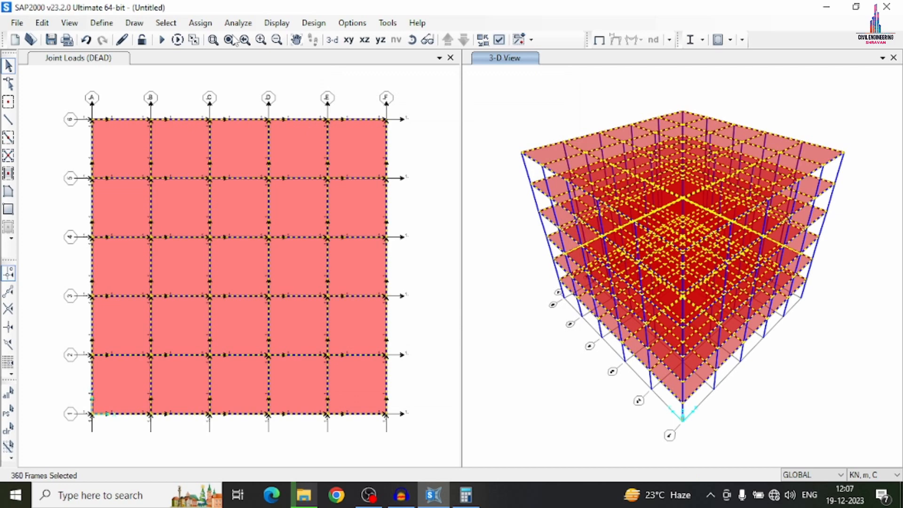
Step: Assign a uniform distributed DEAD load of 24.3 kN/m in the Gravity direction to the selected beams, adding to existing loads
click(207, 24)
mouse_move(262, 183)
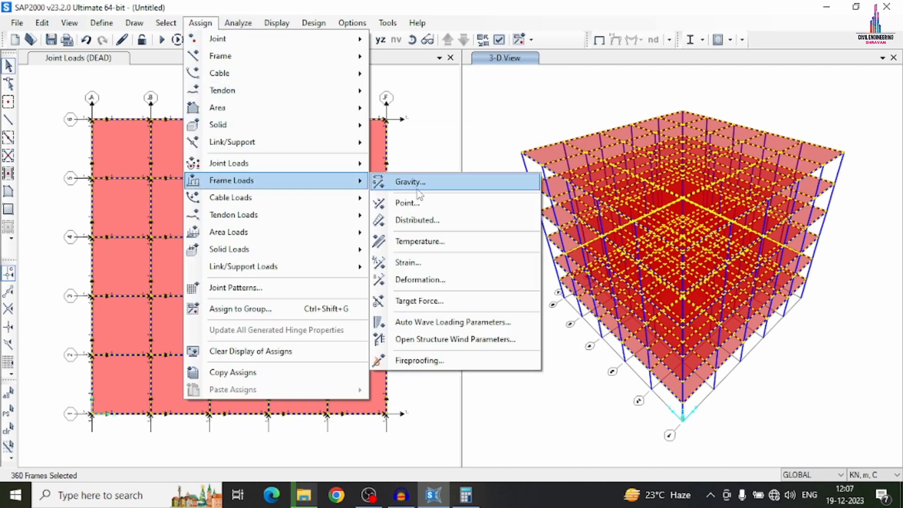
click(419, 219)
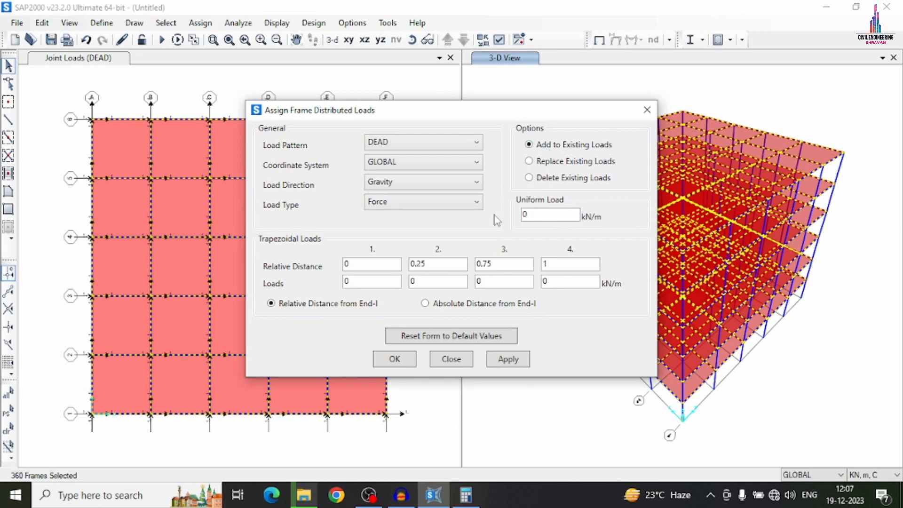
double_click(541, 214)
click(523, 366)
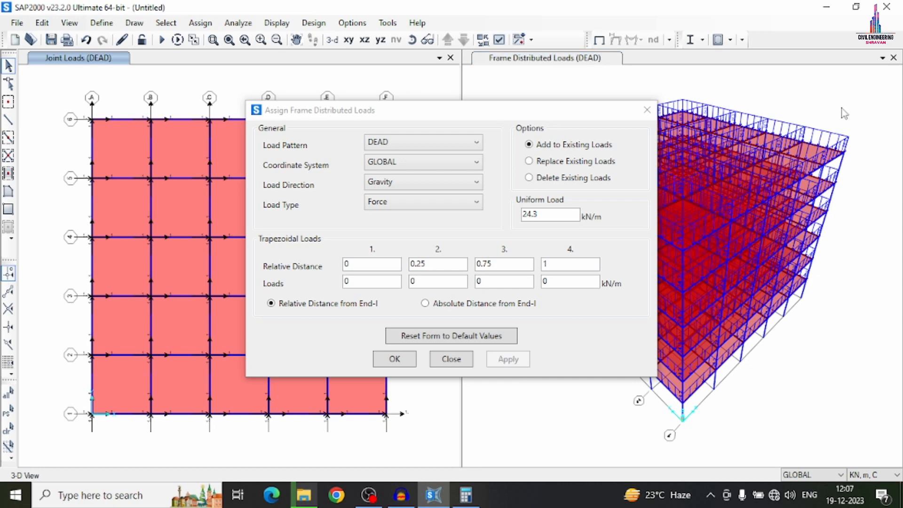
click(809, 230)
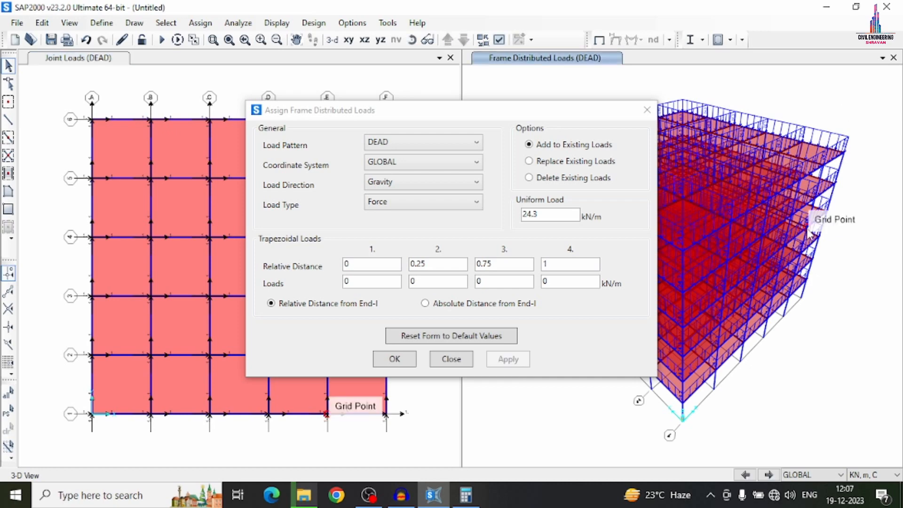
click(405, 367)
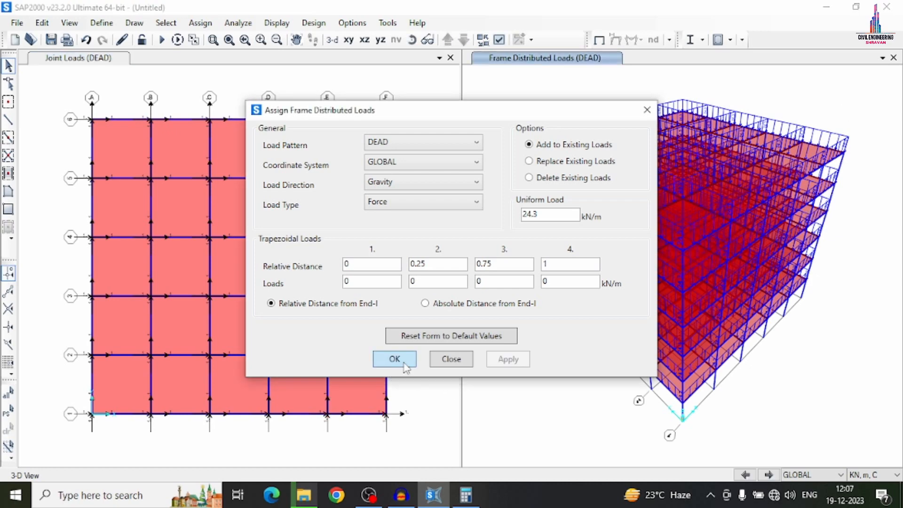
Step: Finish the frame load assignment, switch to Calculator and compute the slab load as 0.05 × 20
click(403, 362)
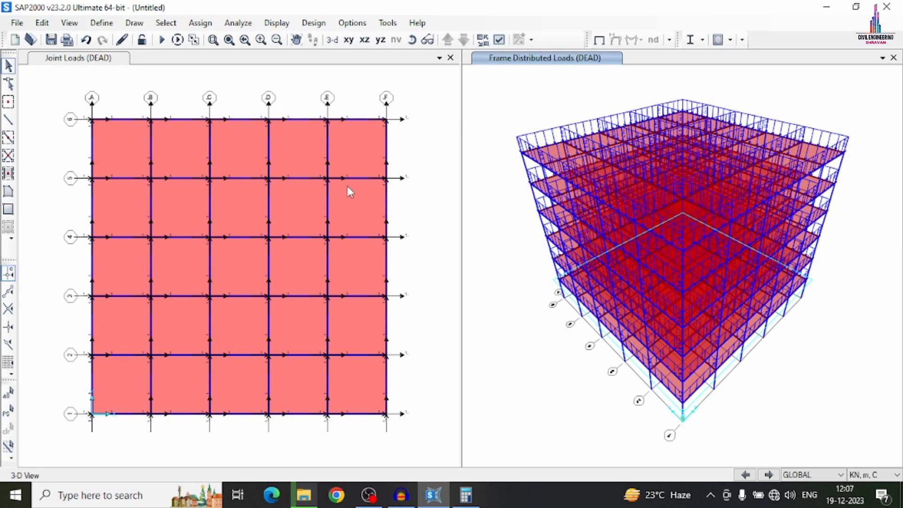
click(465, 495)
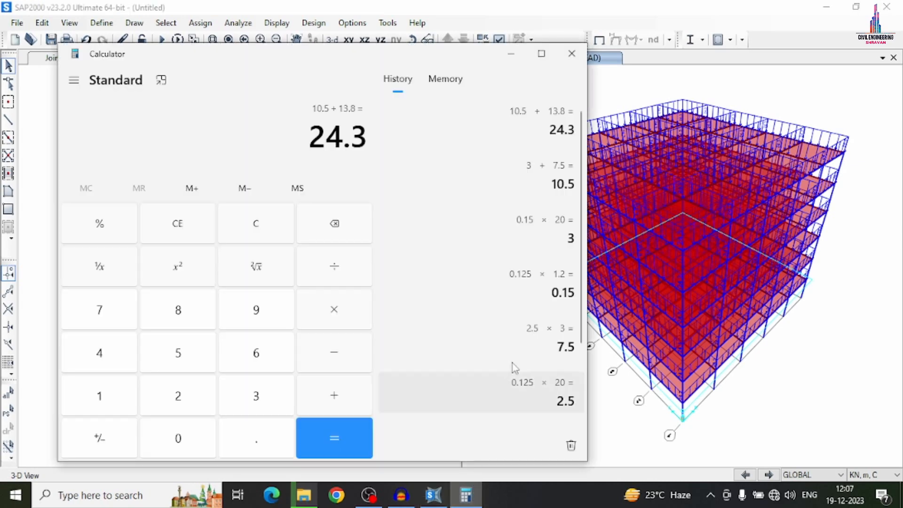
click(208, 234)
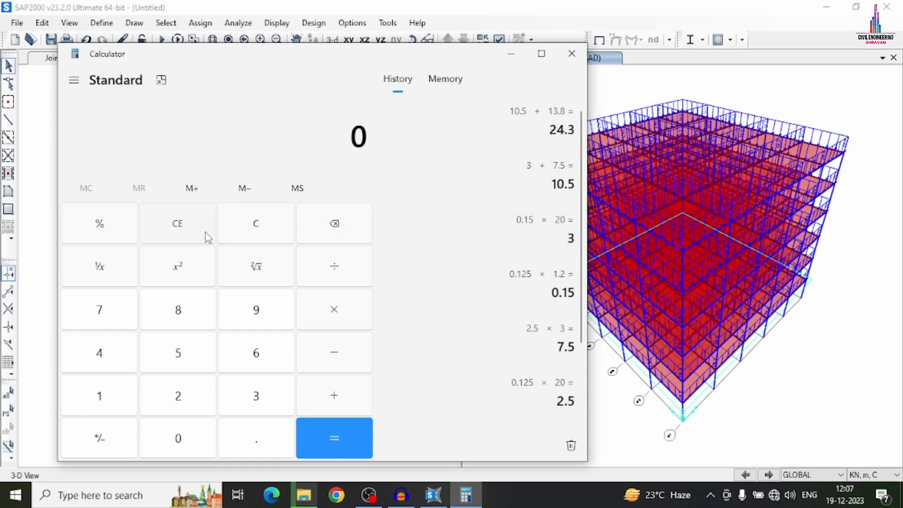
key(period)
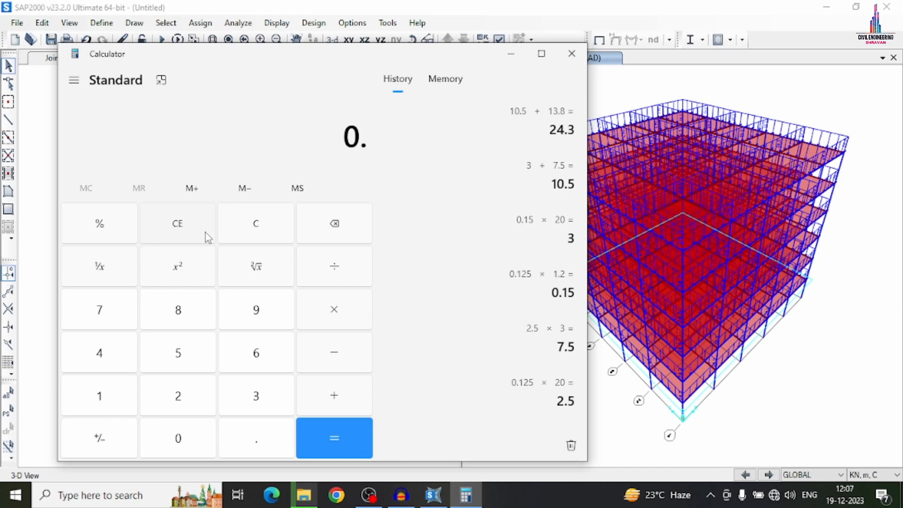
text(05)
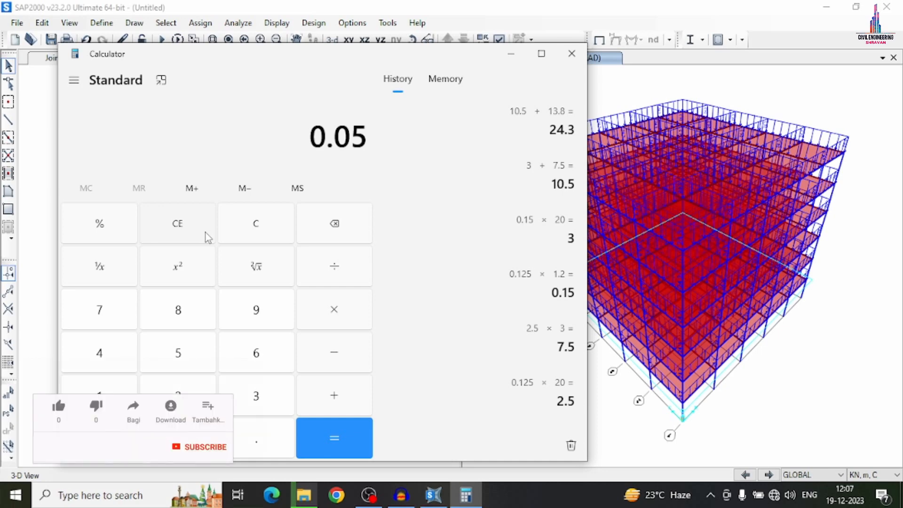
text(20)
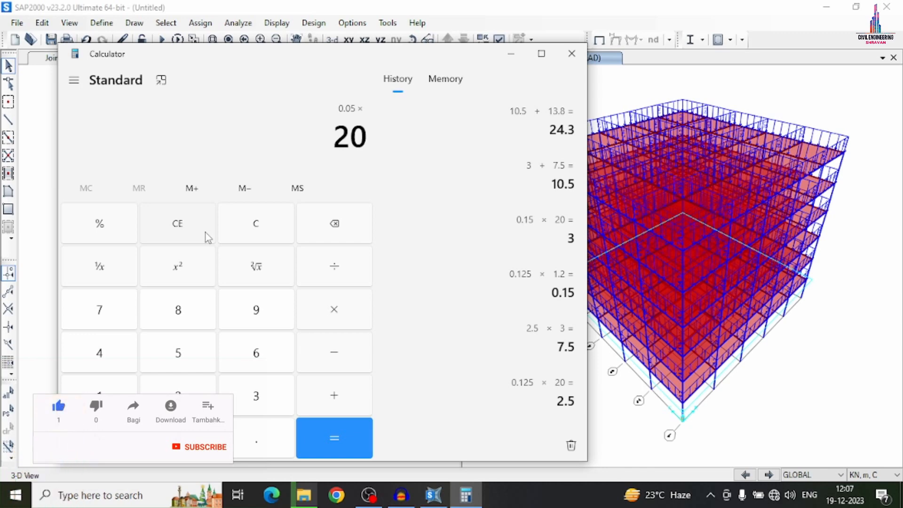
key(Return)
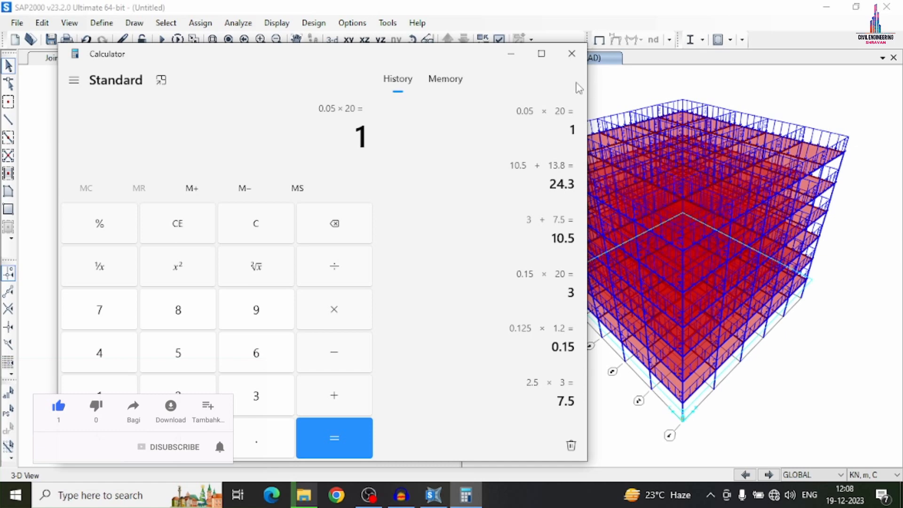
Step: Return to SAP2000 and select all areas that have area section property S
click(511, 53)
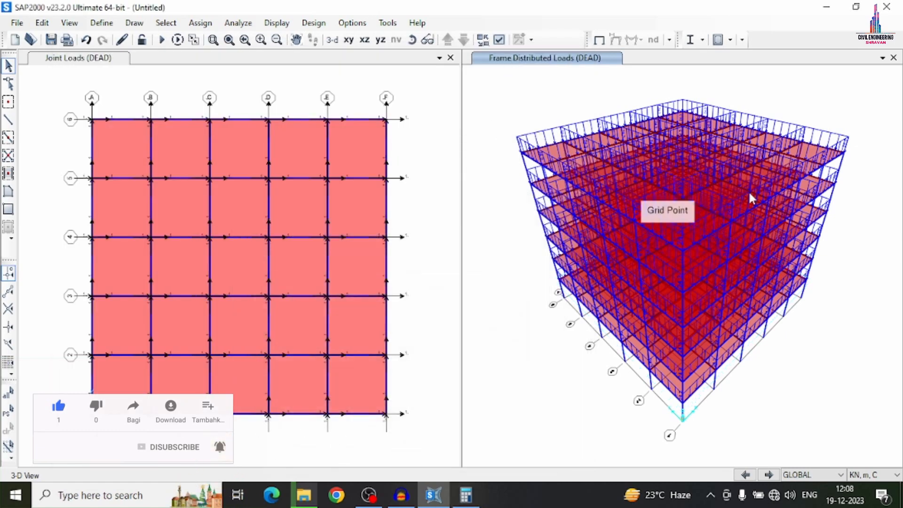
click(177, 24)
mouse_move(283, 39)
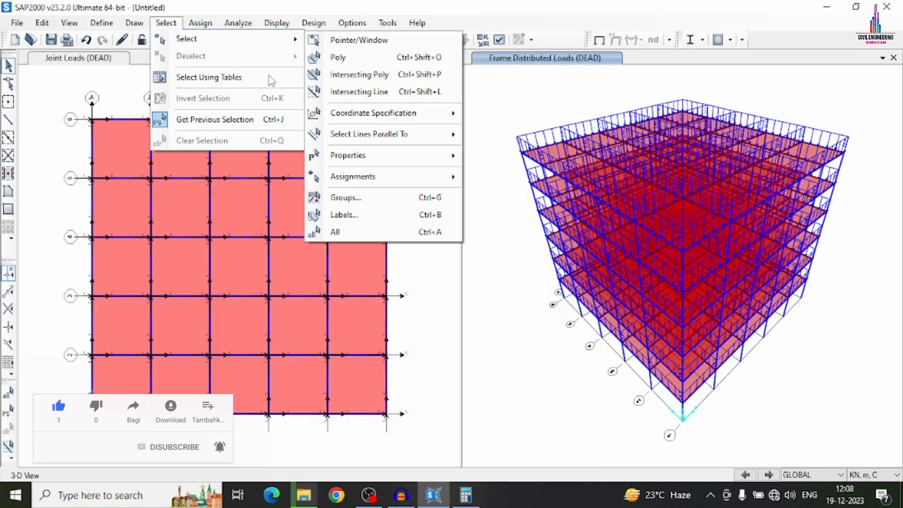
mouse_move(367, 156)
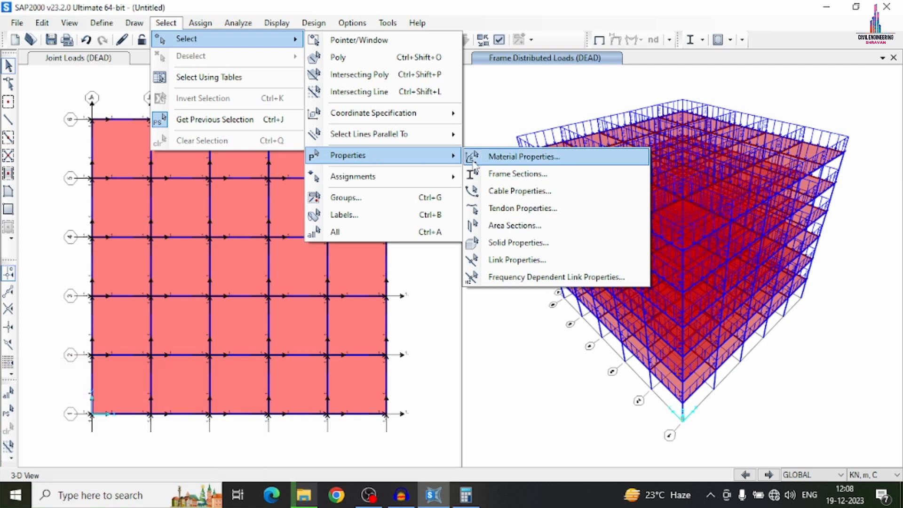
click(506, 226)
click(416, 178)
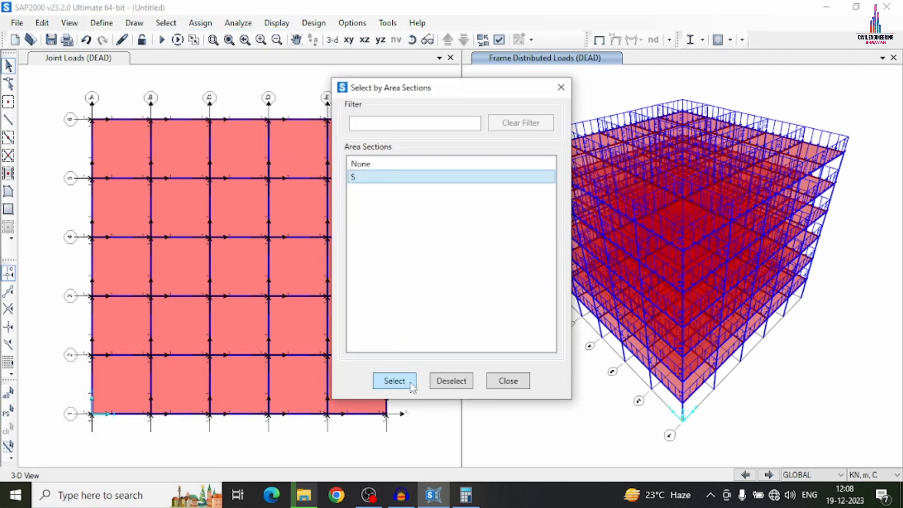
click(394, 381)
click(498, 381)
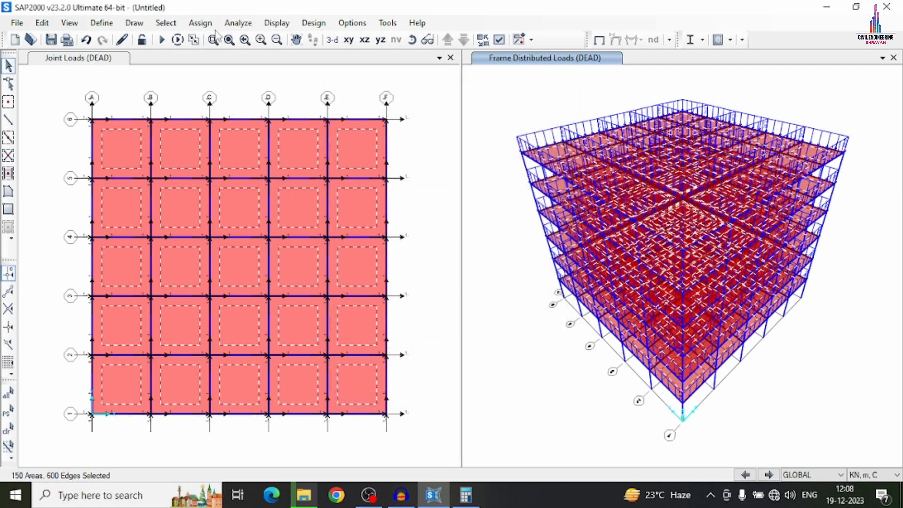
Step: Assign a uniform DEAD shell load of 1 kN/m² in the Gravity direction to the selected slabs, adding to existing loads
click(200, 23)
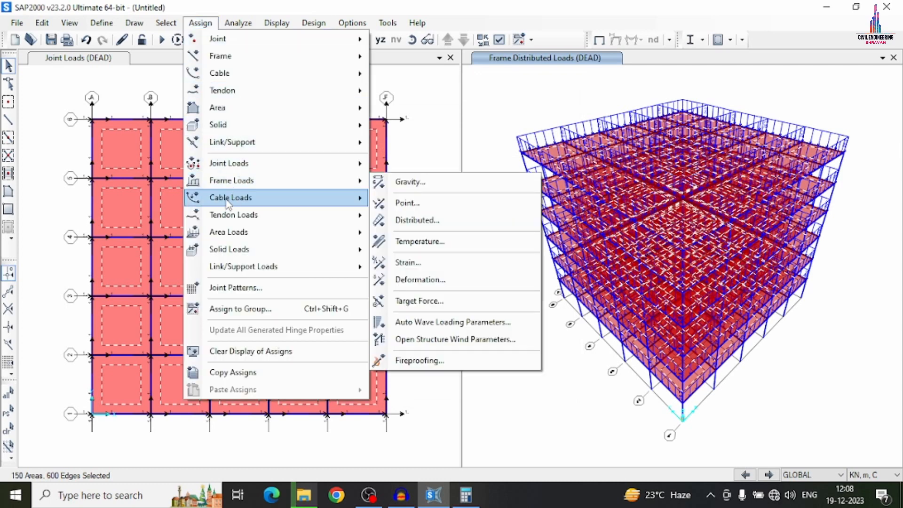
mouse_move(220, 232)
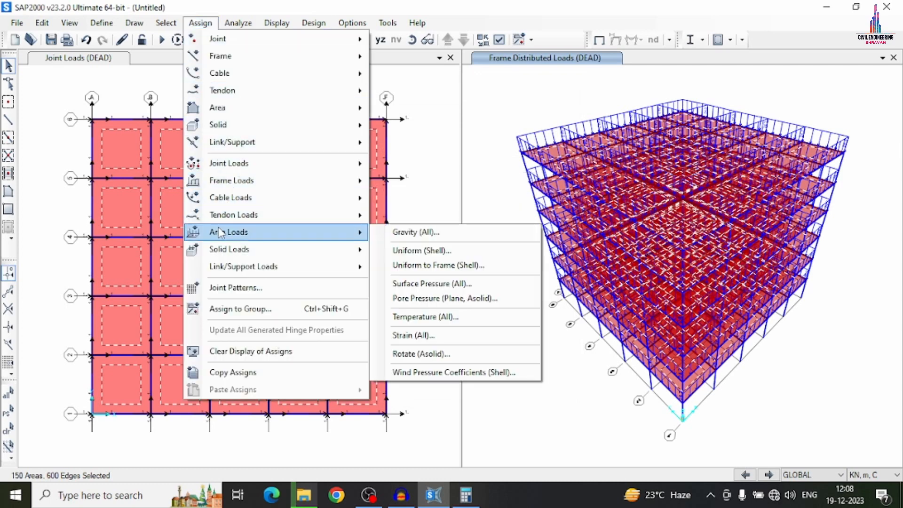
click(403, 251)
double_click(500, 227)
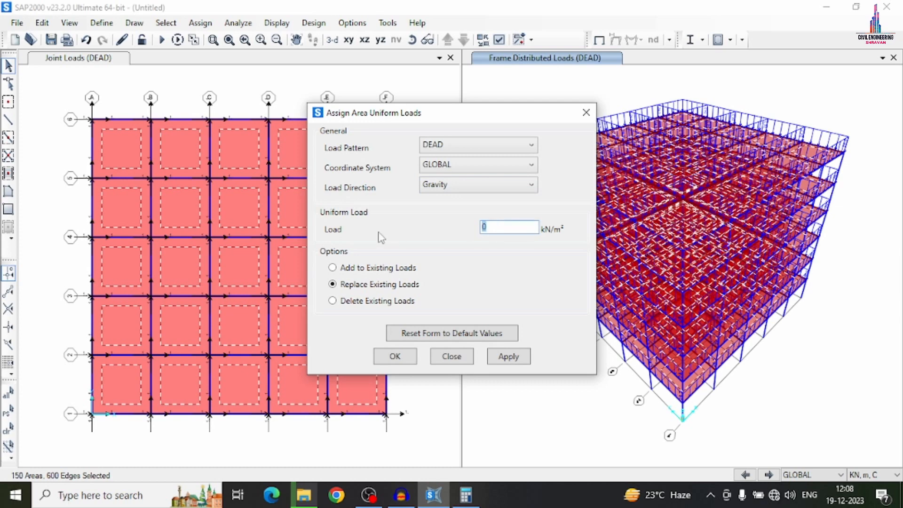
click(380, 270)
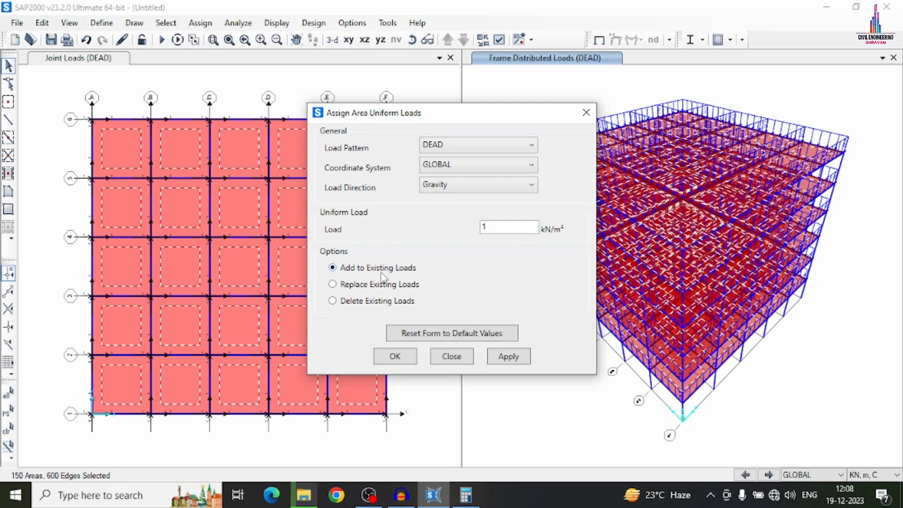
click(508, 358)
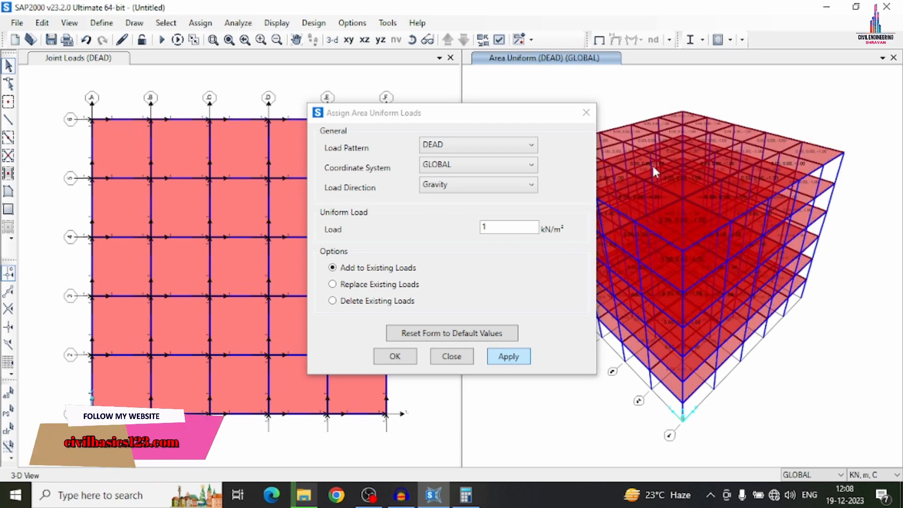
click(661, 203)
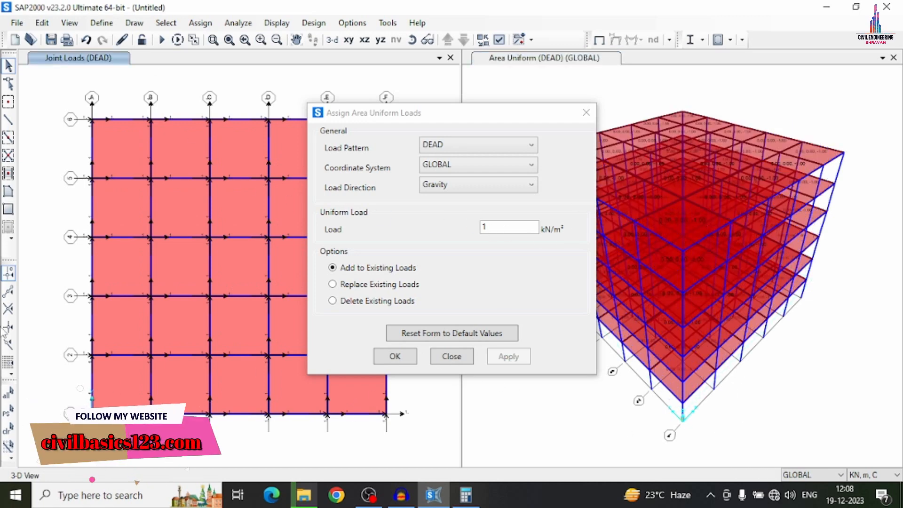
Step: Reselect the same slabs and assign a uniform LL load of 3 kN/m² in the Gravity direction, adding to existing loads
click(8, 413)
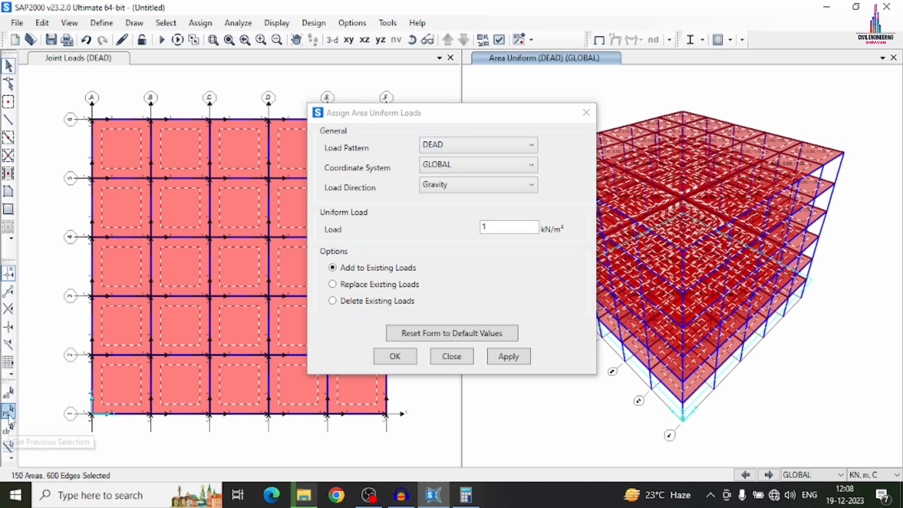
click(527, 145)
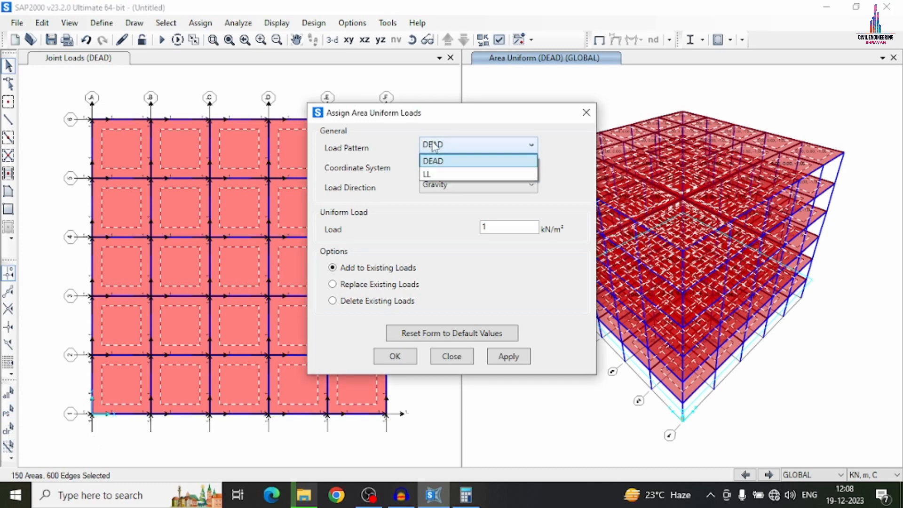
click(435, 175)
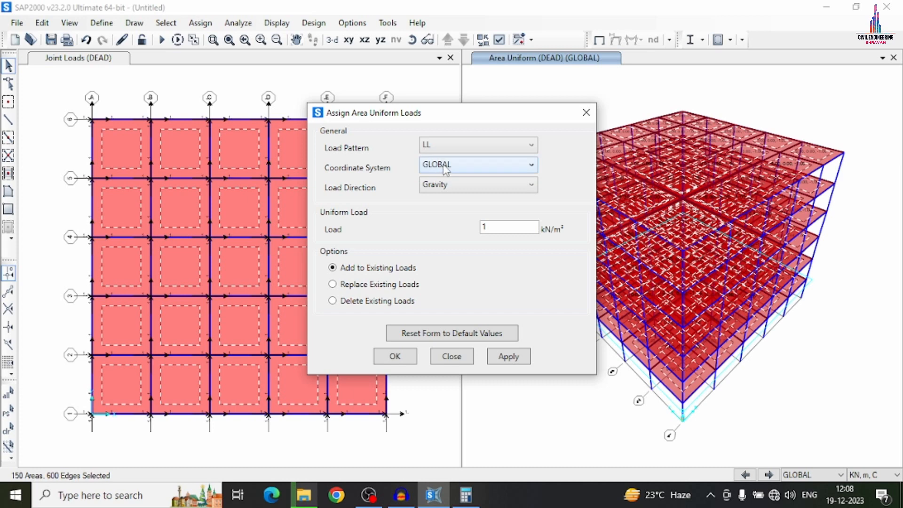
double_click(496, 227)
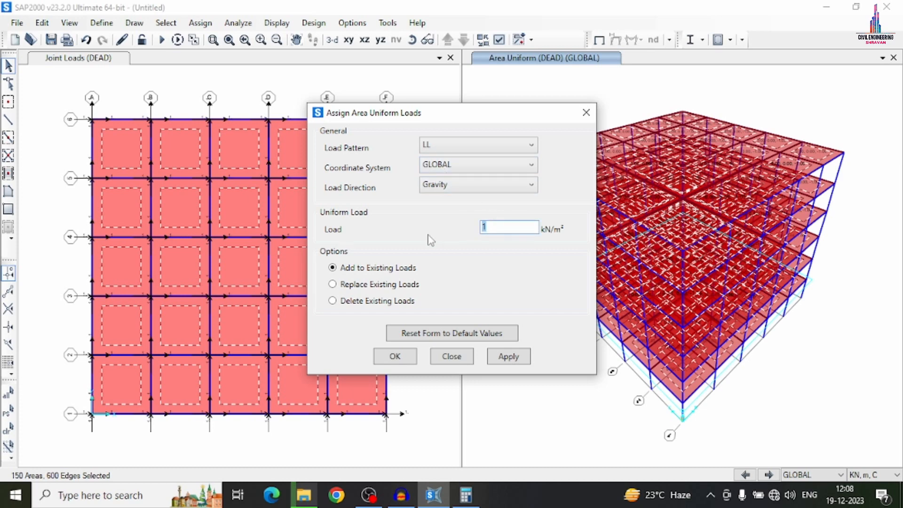
click(509, 356)
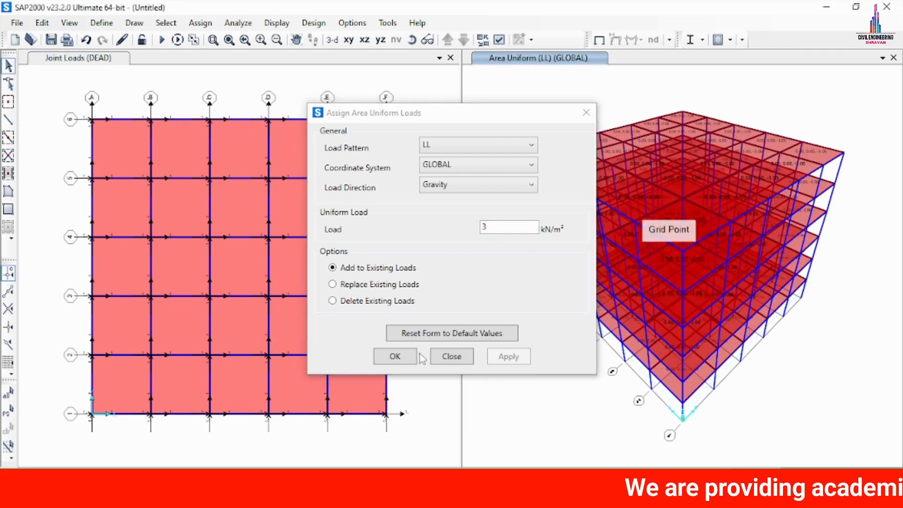
click(395, 356)
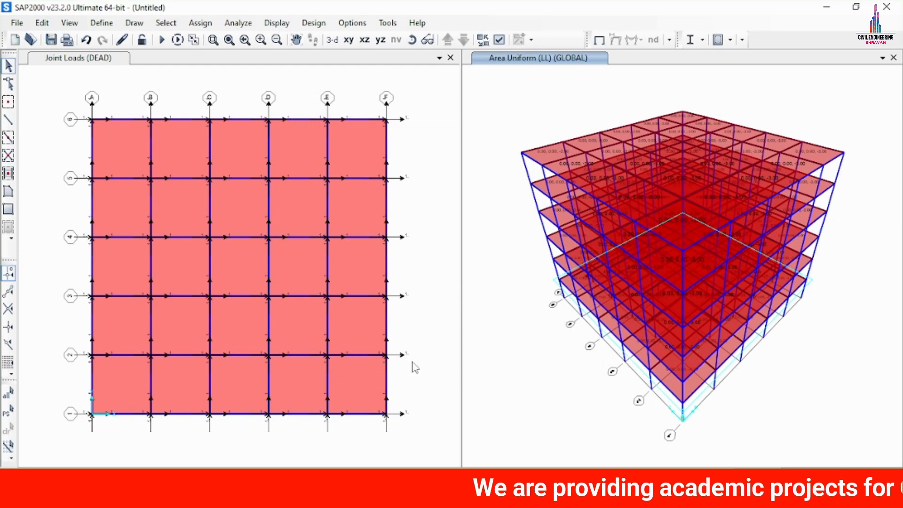
Step: Open the load combination definitions and add the default design combinations for Aluminum Frame Design
click(102, 24)
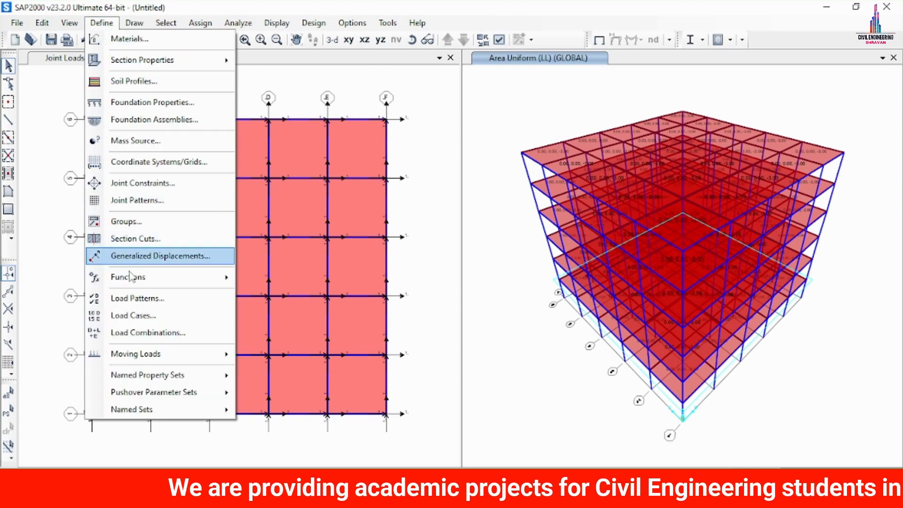
click(136, 333)
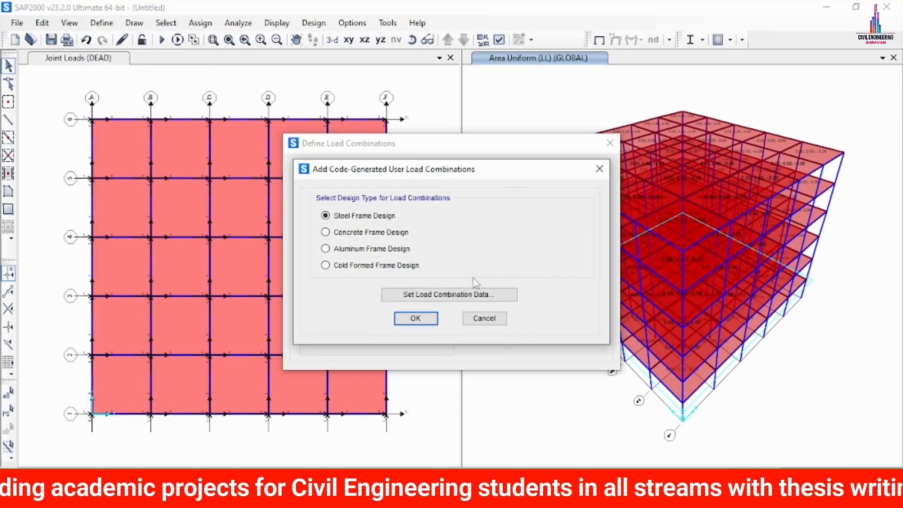
click(366, 254)
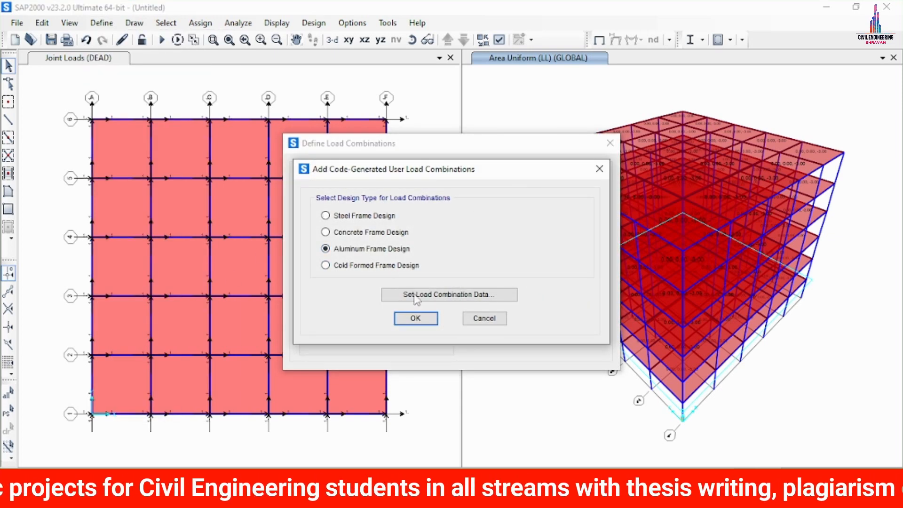
click(414, 318)
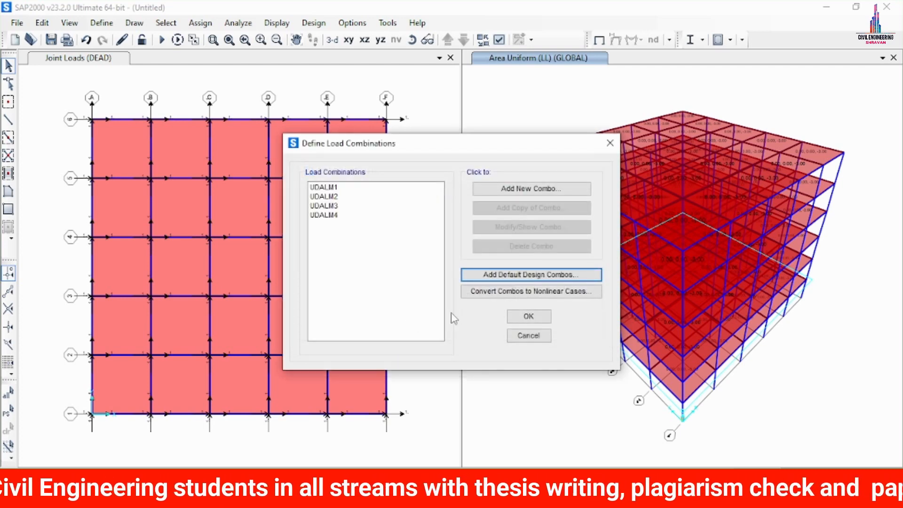
click(486, 277)
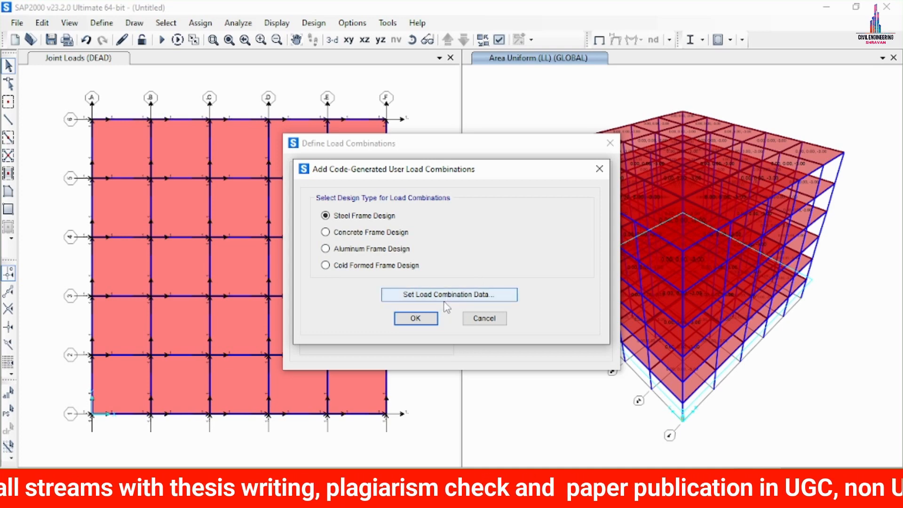
click(485, 319)
Step: Delete the load combinations UDALM1, UDALM2, UDALM3 and UDALM4
click(348, 189)
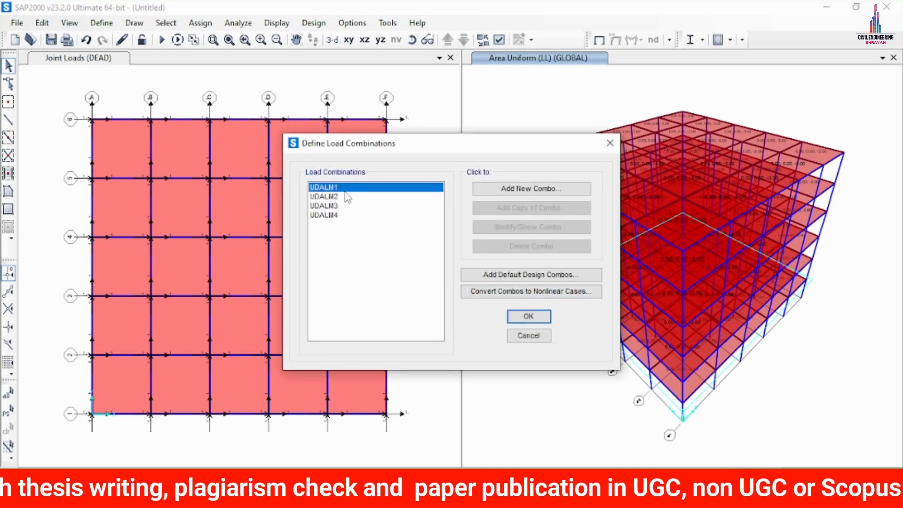
click(507, 247)
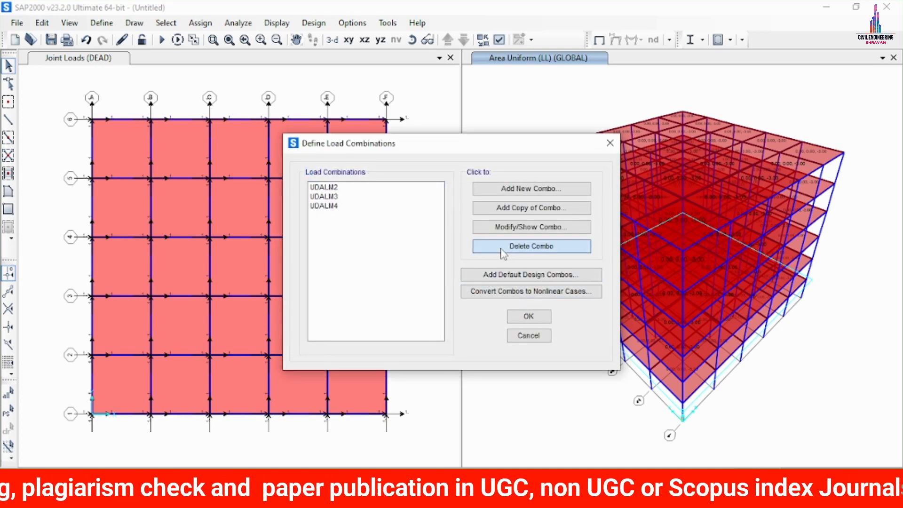
click(319, 188)
click(484, 247)
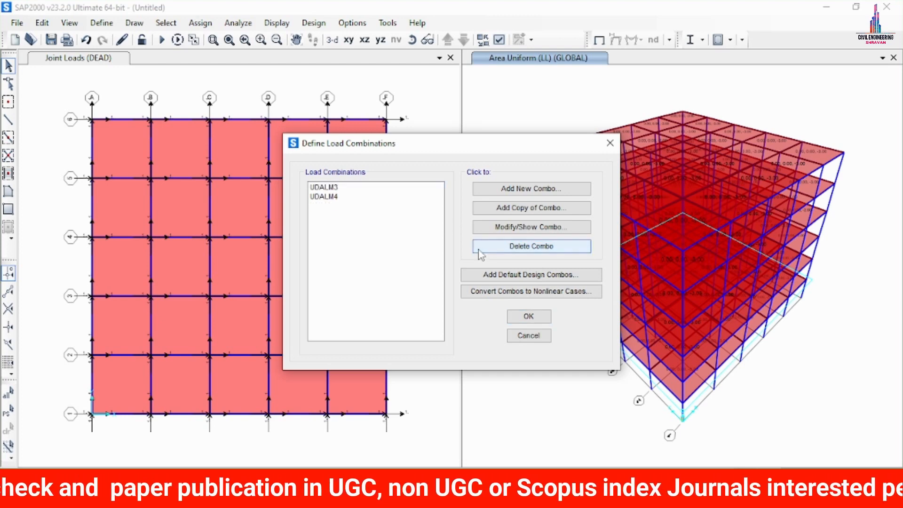
click(352, 188)
click(497, 247)
click(332, 189)
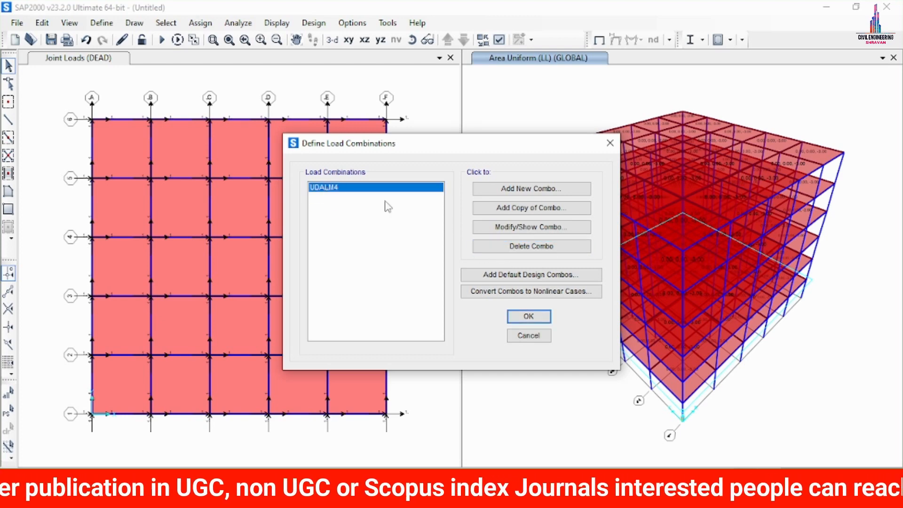
click(501, 246)
Step: Add the default code-generated load combinations for Concrete Frame Design
click(516, 273)
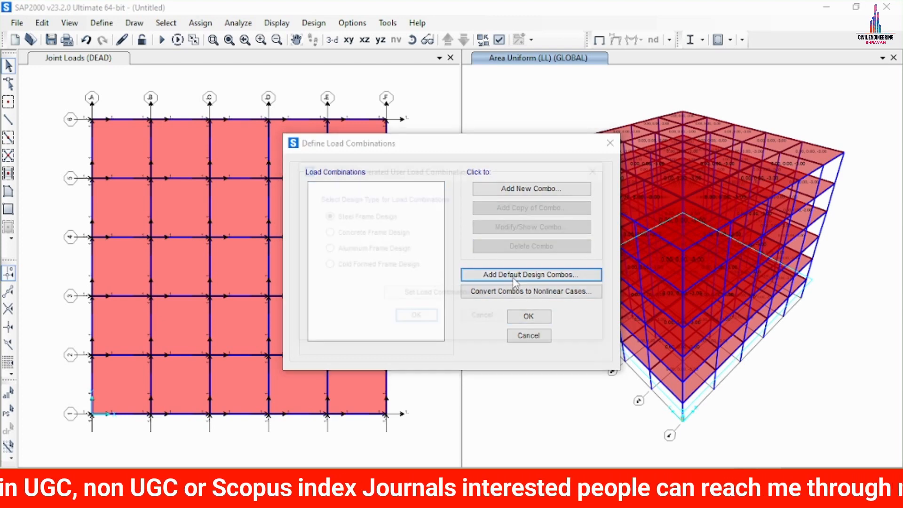
click(363, 232)
click(416, 319)
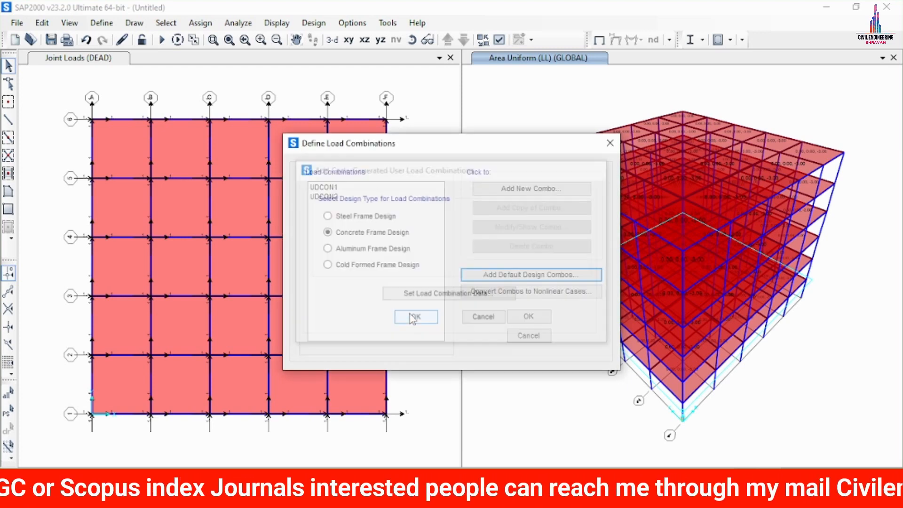
Step: Accept the load combinations and assign fixed restraints, with all translations and rotations restrained, to every joint of the base-level plan
click(529, 316)
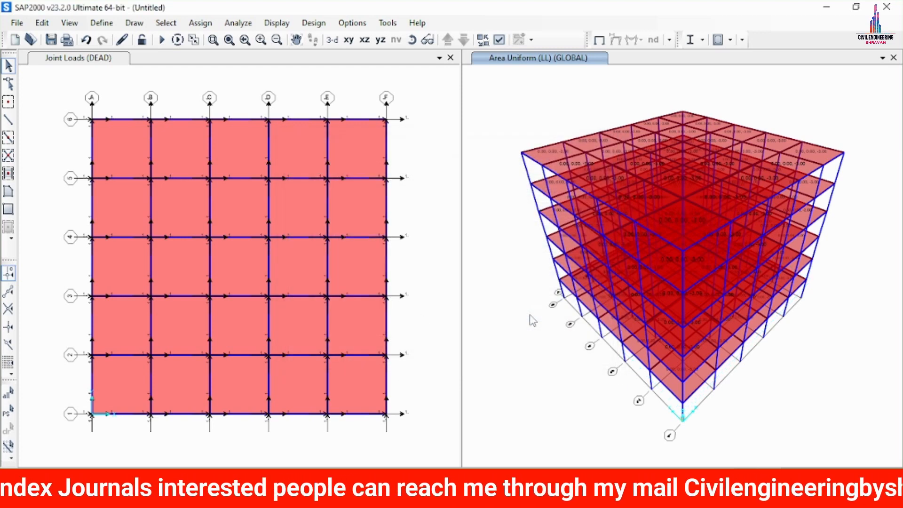
click(282, 92)
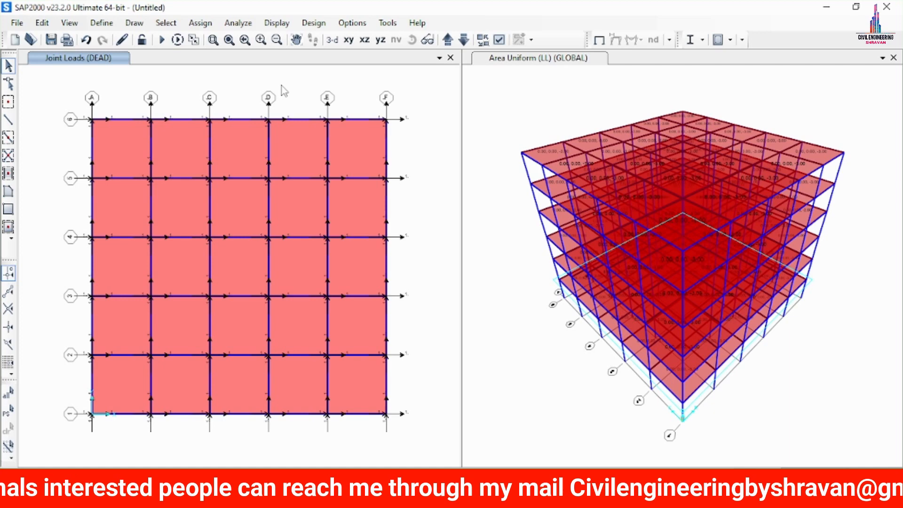
click(463, 41)
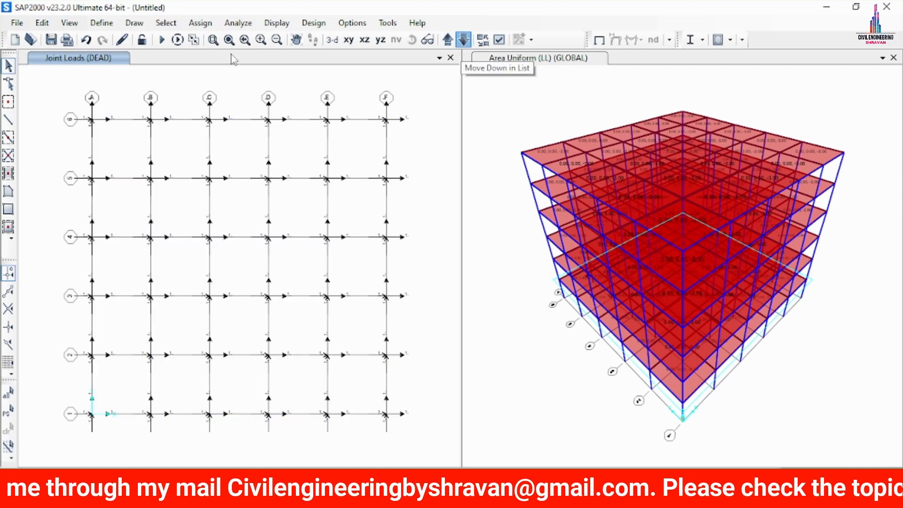
drag(59, 83, 425, 448)
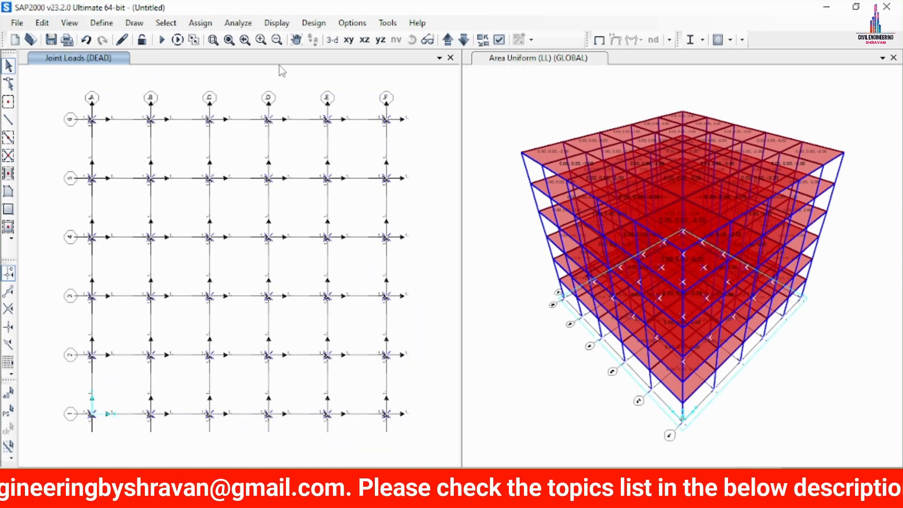
click(200, 23)
mouse_move(221, 39)
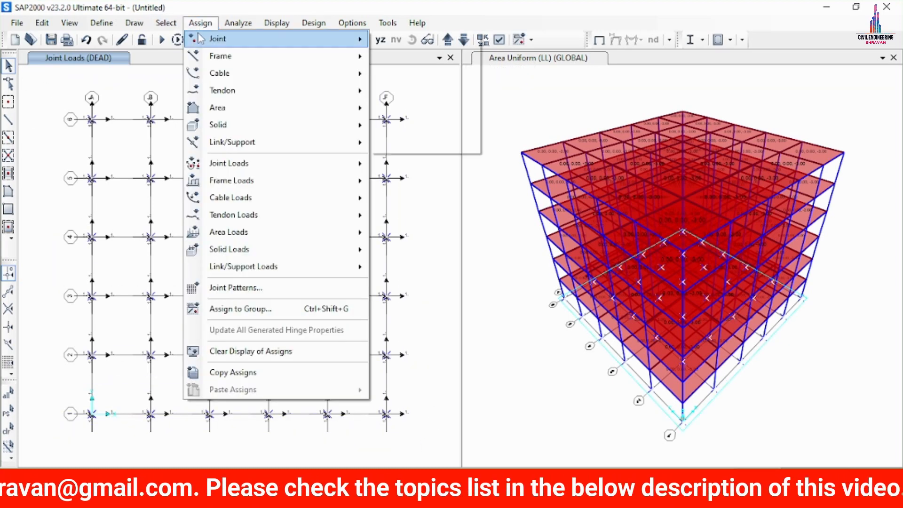
click(459, 39)
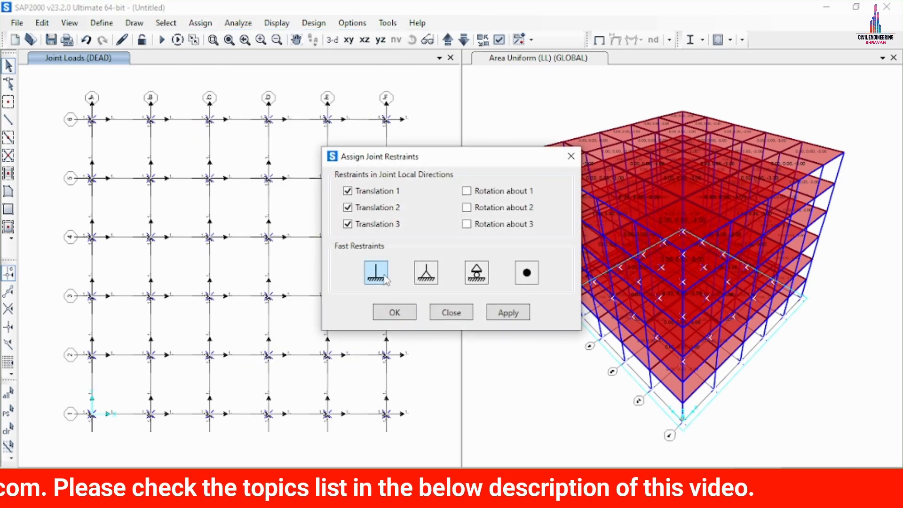
click(513, 314)
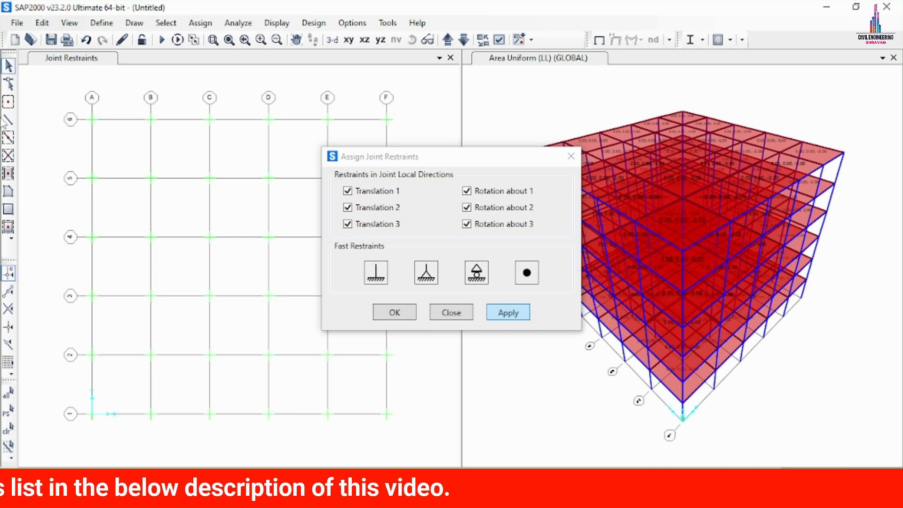
click(395, 312)
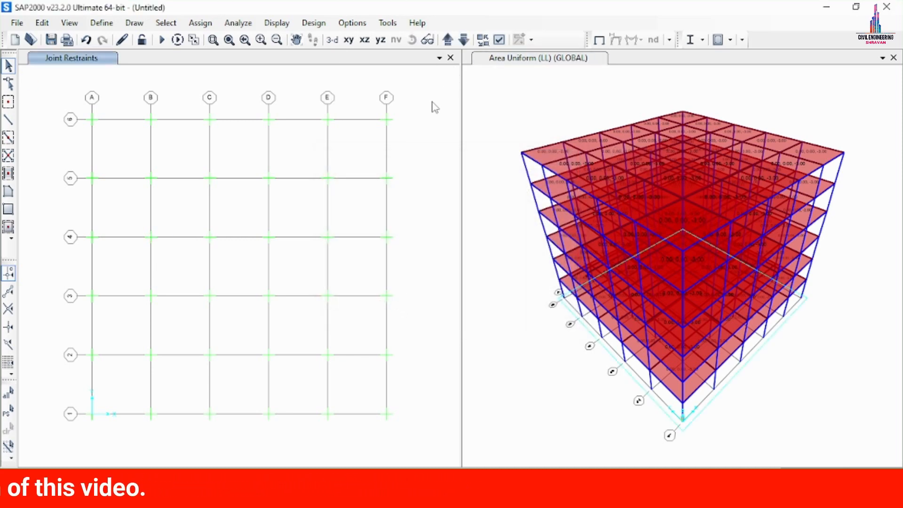
Step: Accept the analysis options with all six degrees of freedom available: UX, UY, UZ, RX, RY and RZ
click(463, 40)
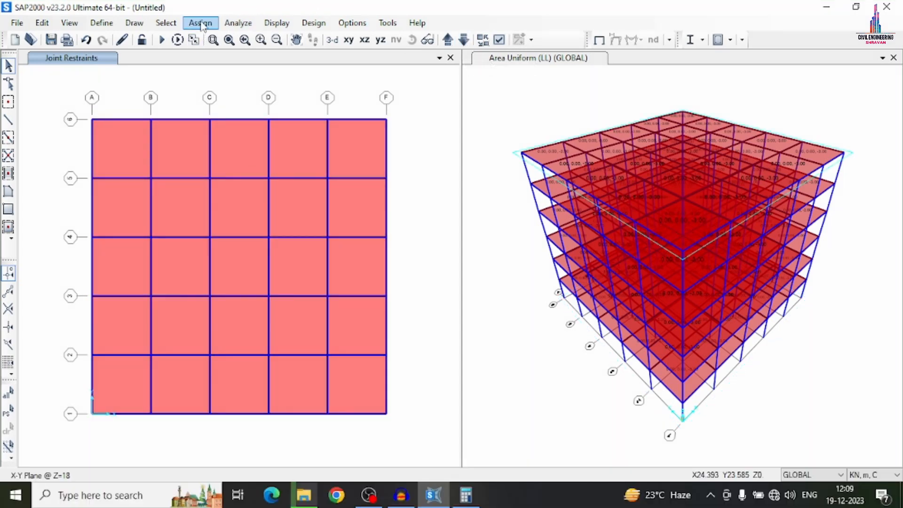
click(238, 23)
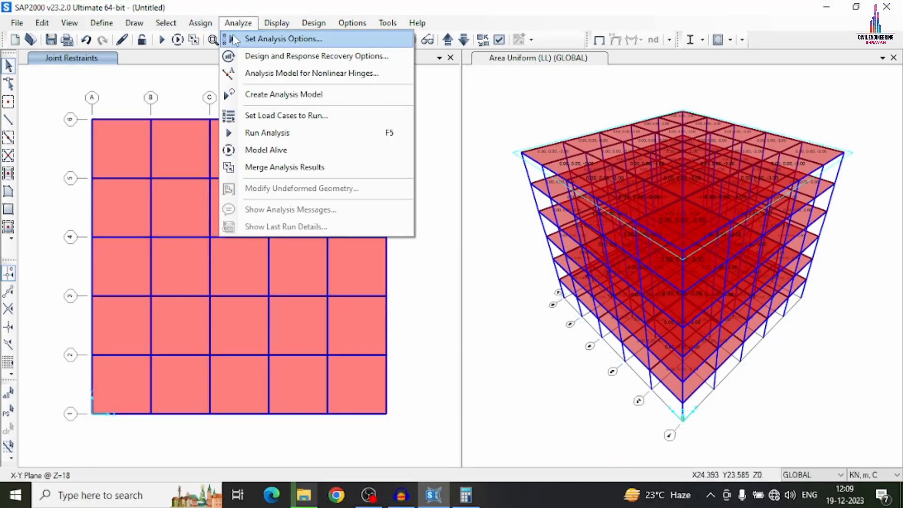
click(263, 40)
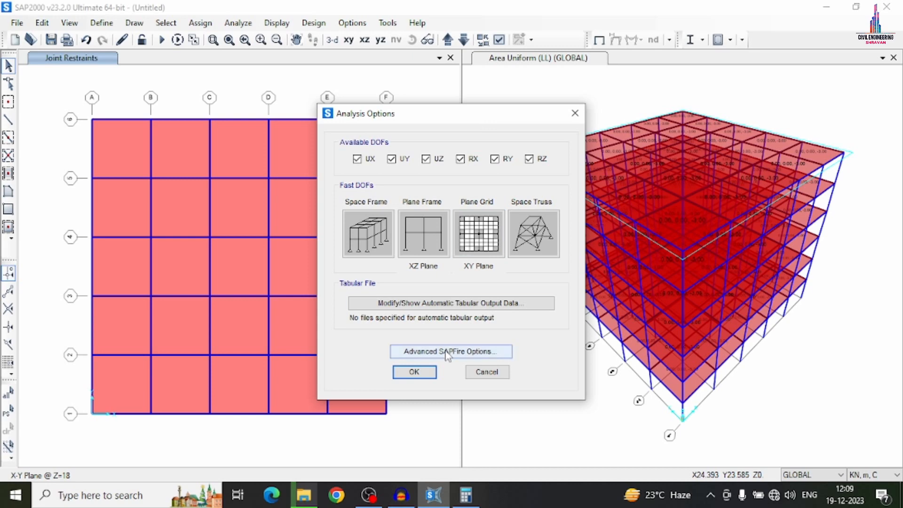
click(425, 373)
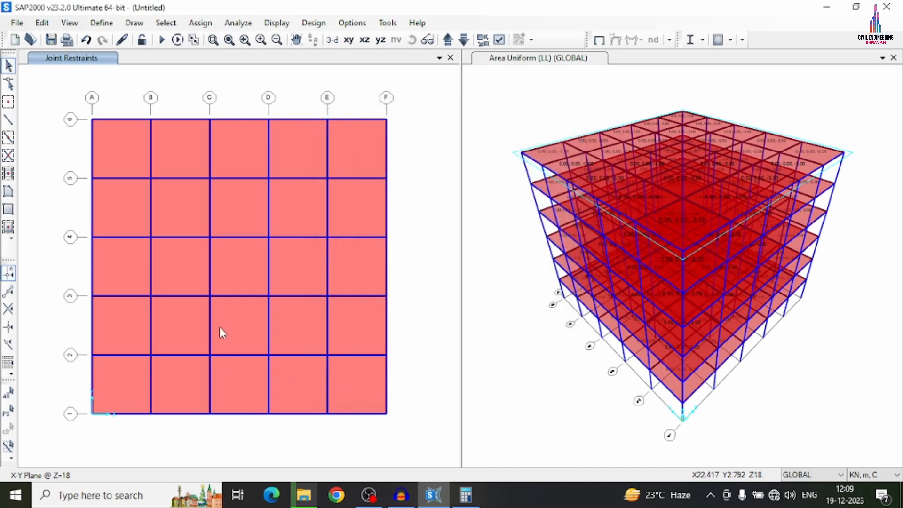
Step: Start the analysis run with the DEAD, MODAL and LL load cases all set to Run
click(249, 25)
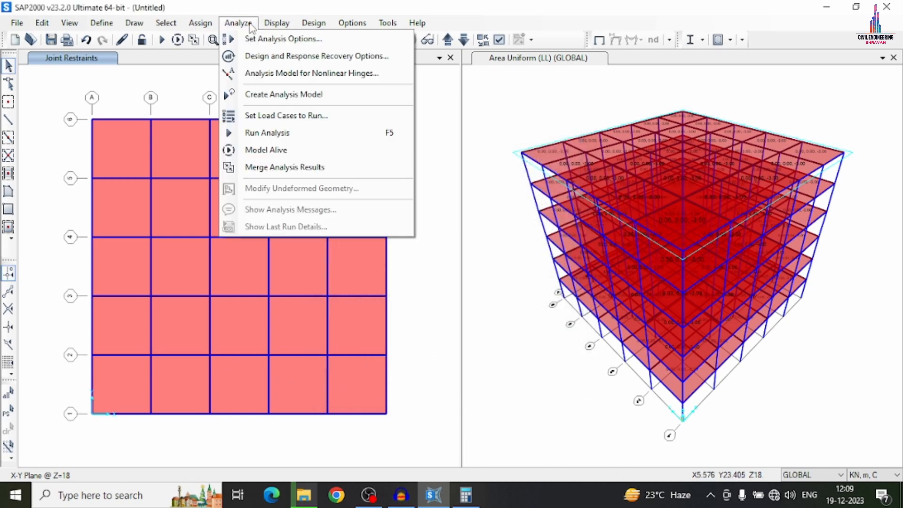
click(298, 120)
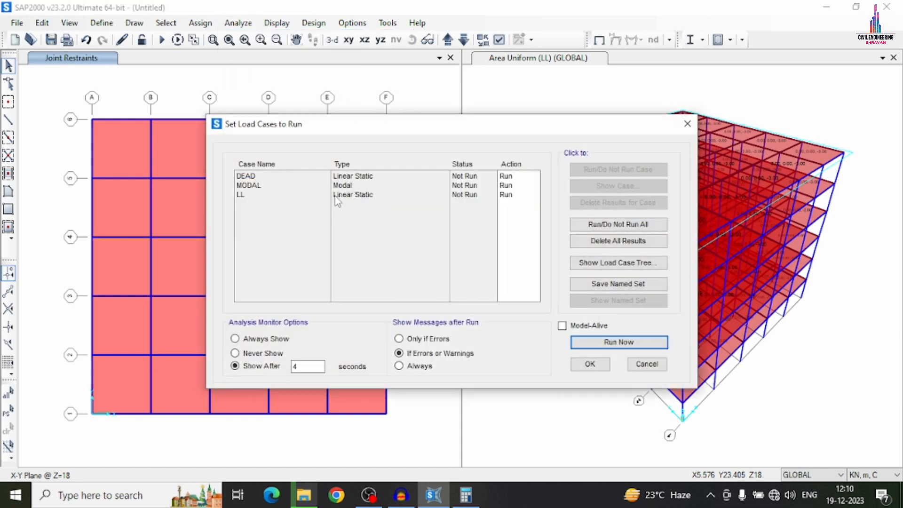
click(619, 343)
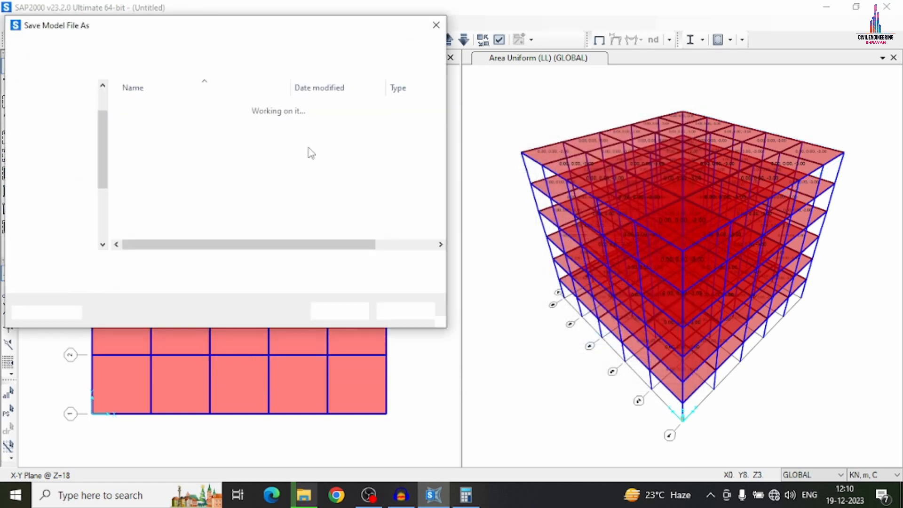
Step: Create a folder named G+5 SAP on the Desktop and save the model in it as G+5
scroll(70, 117, up, 3)
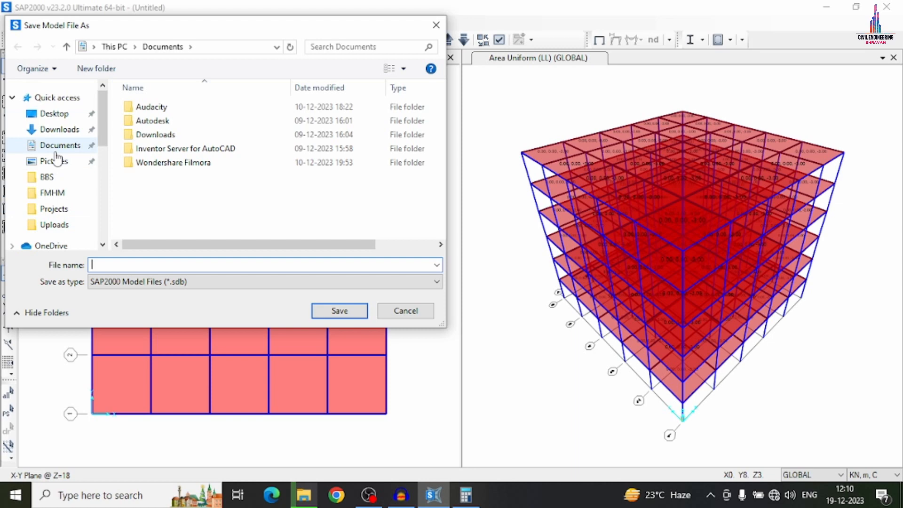
click(54, 113)
click(104, 71)
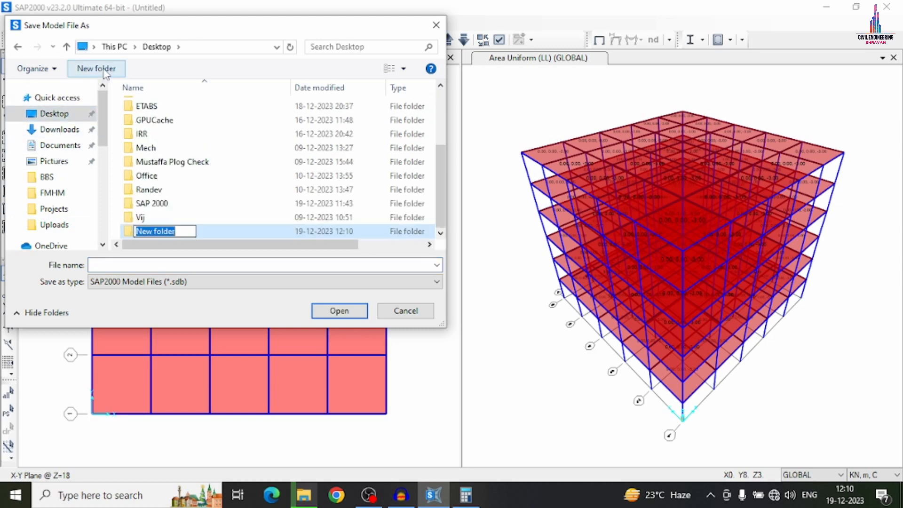
text(G+)
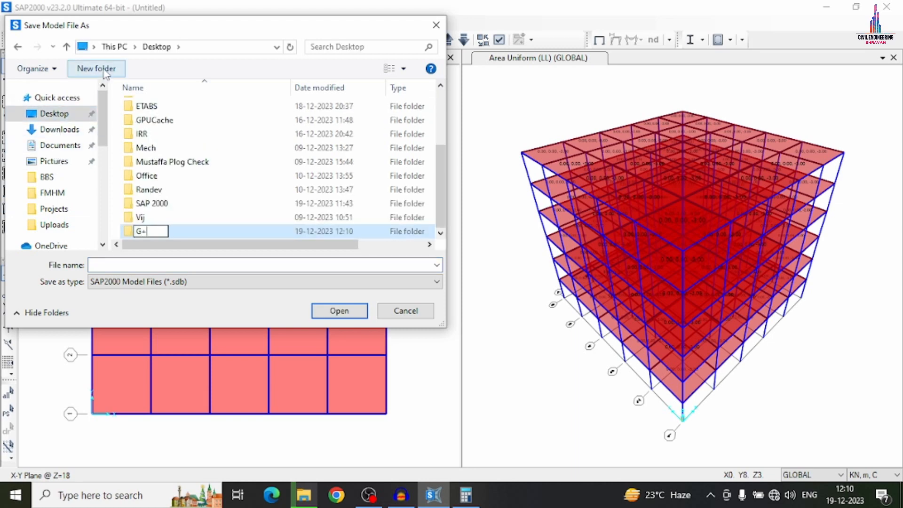
text(5 SAP)
key(Return)
key(Return)
click(153, 264)
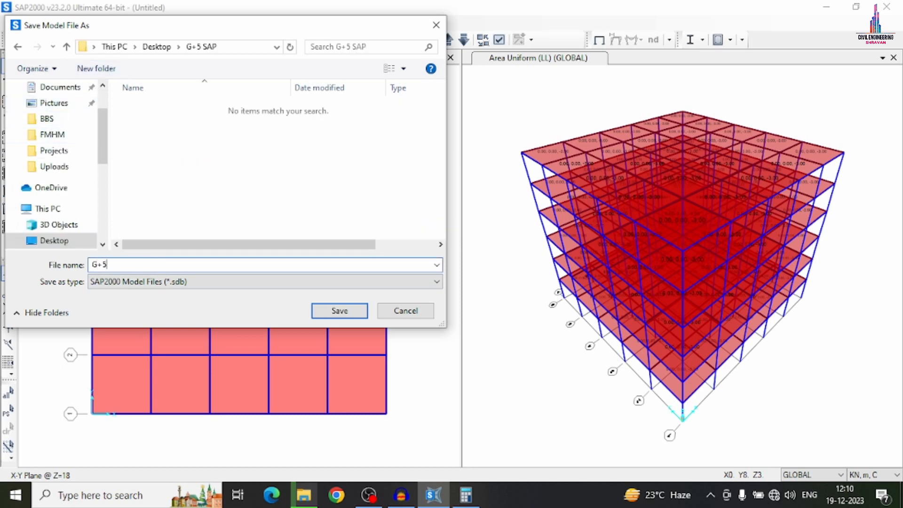
text(G+5)
key(Return)
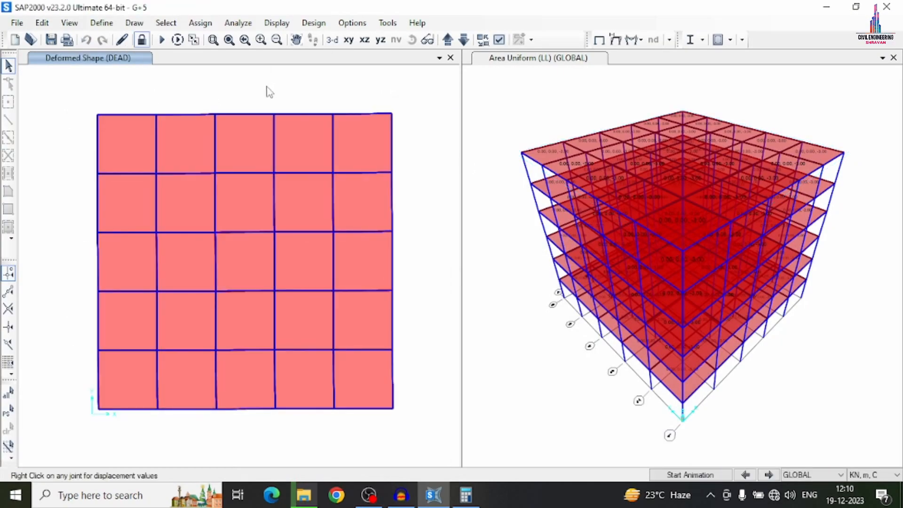
Step: Change the deformed plan to a 3D view and display the deformed shape for the LL load case
click(332, 40)
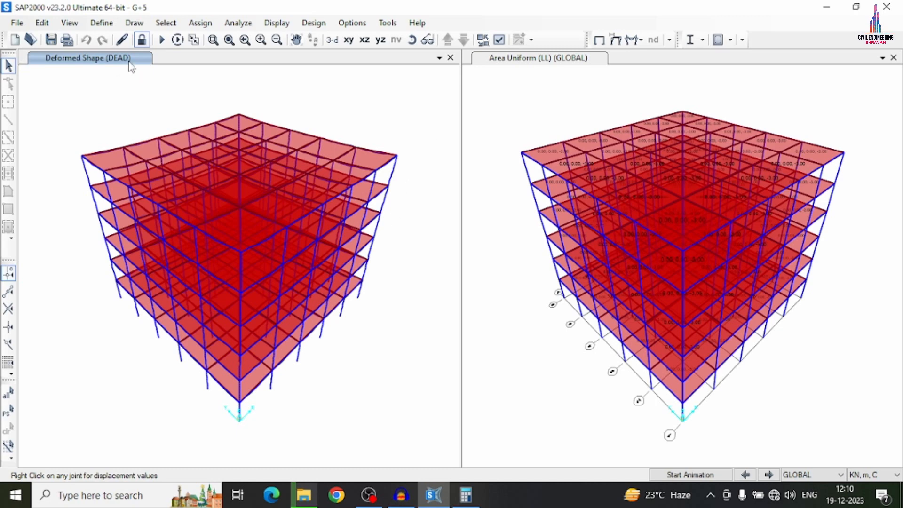
click(273, 24)
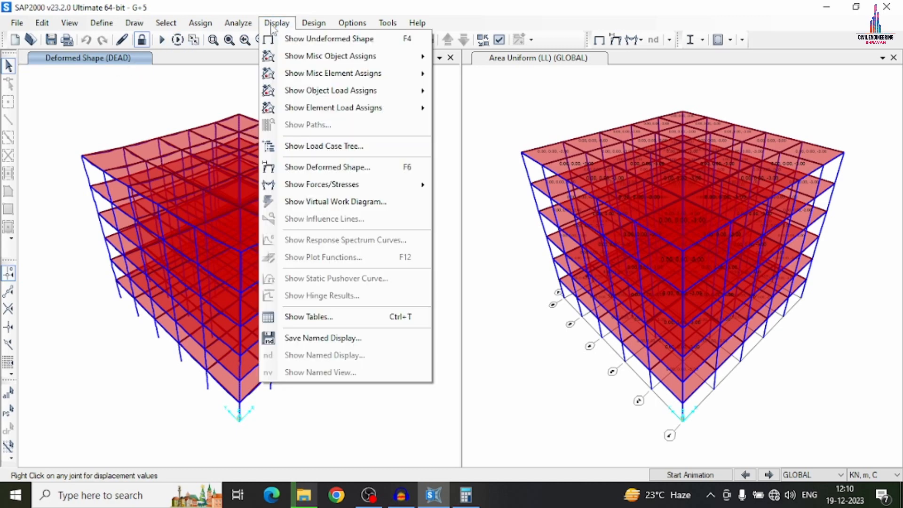
click(328, 165)
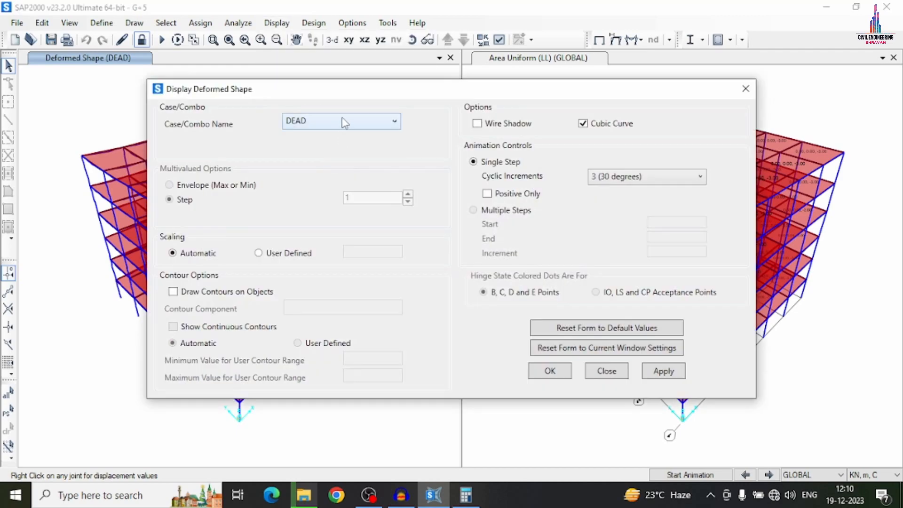
click(345, 123)
click(296, 165)
click(659, 371)
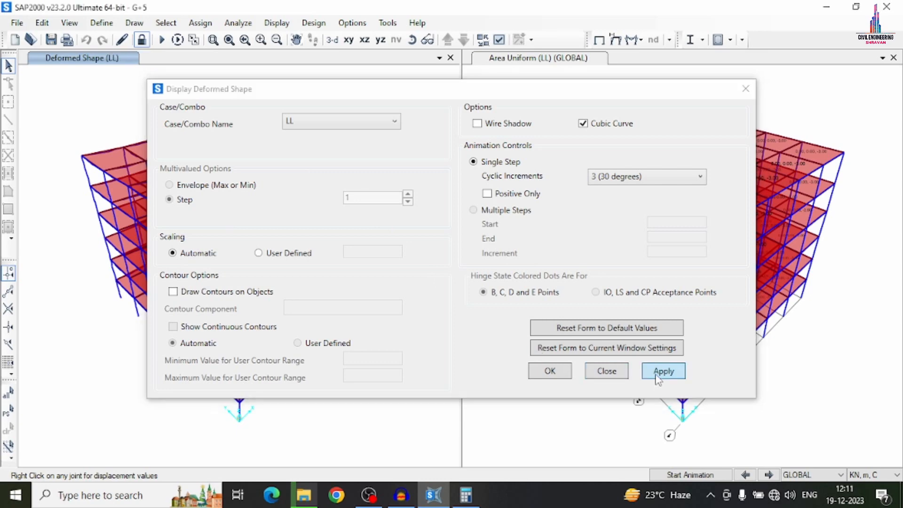
Step: Move the deformed shape settings clear of the model and display the deformed shape for the UDCON1 combination
drag(341, 85, 607, 87)
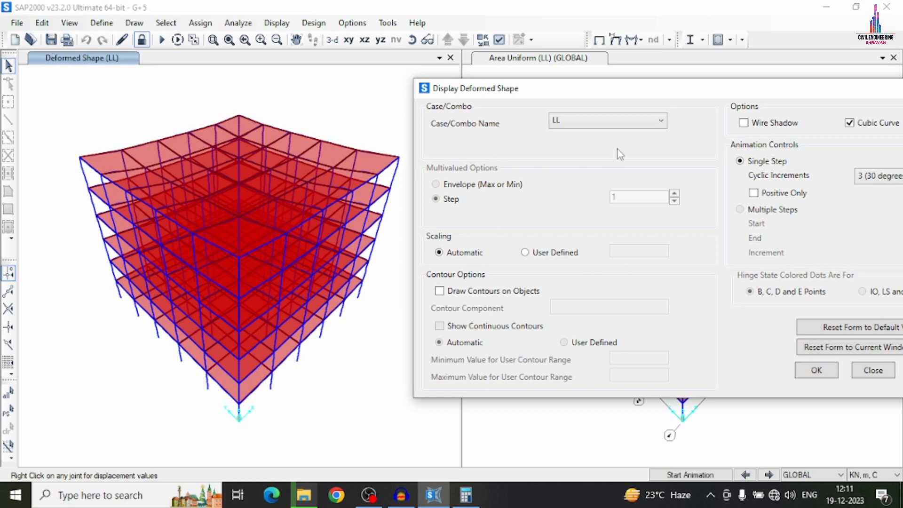
click(591, 124)
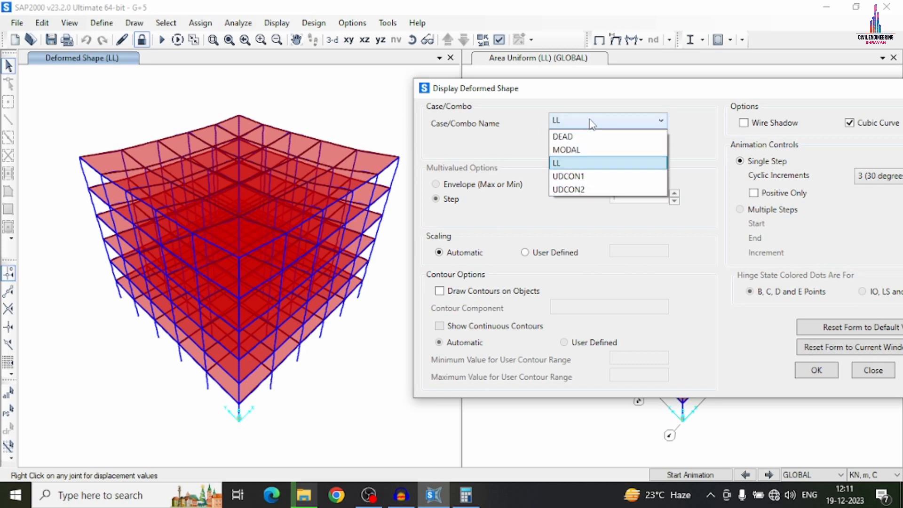
click(569, 176)
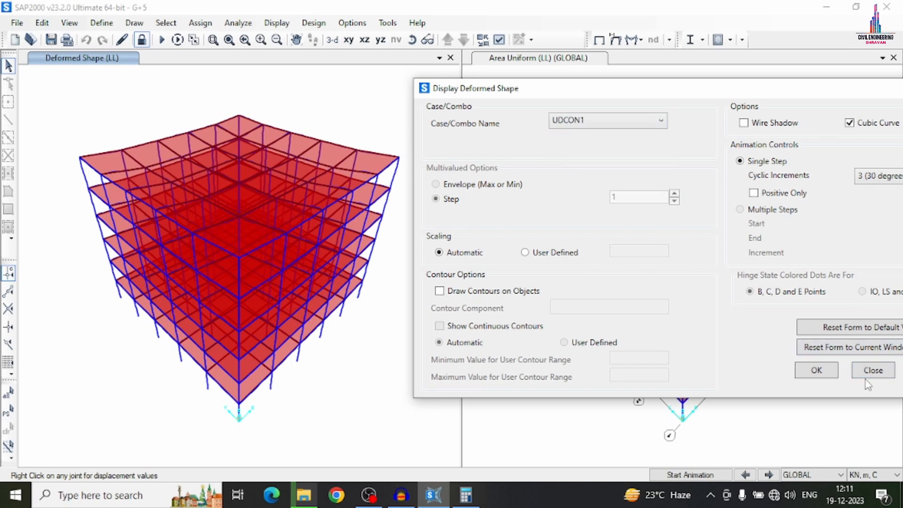
click(832, 371)
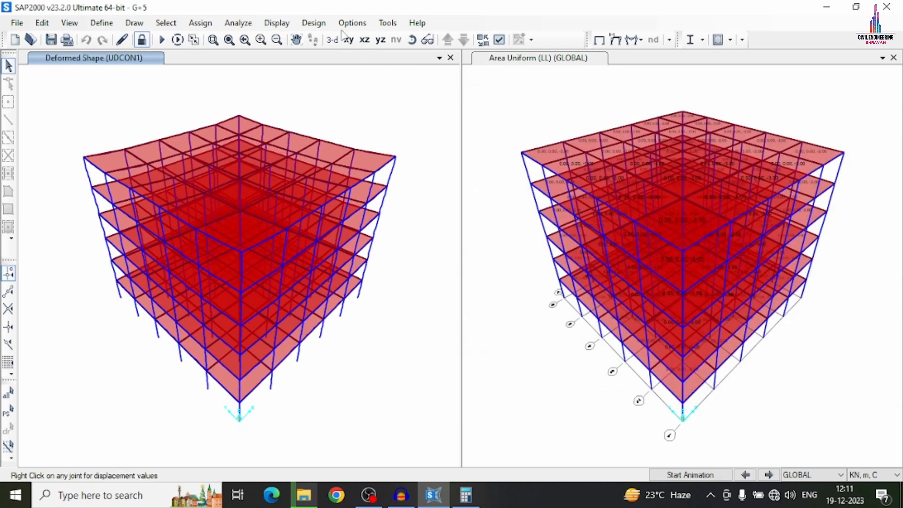
Step: Display the frame Shear 2-2 force diagram for the DEAD case as a filled diagram
click(277, 23)
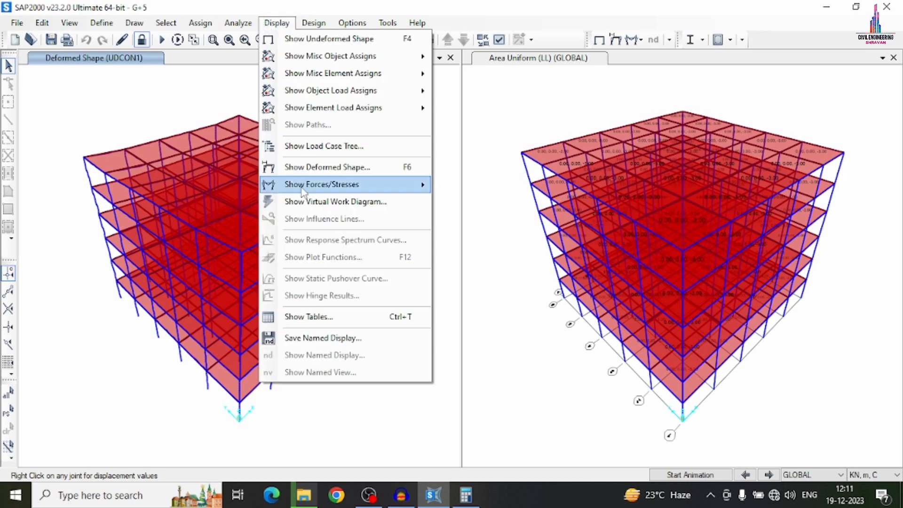
mouse_move(310, 188)
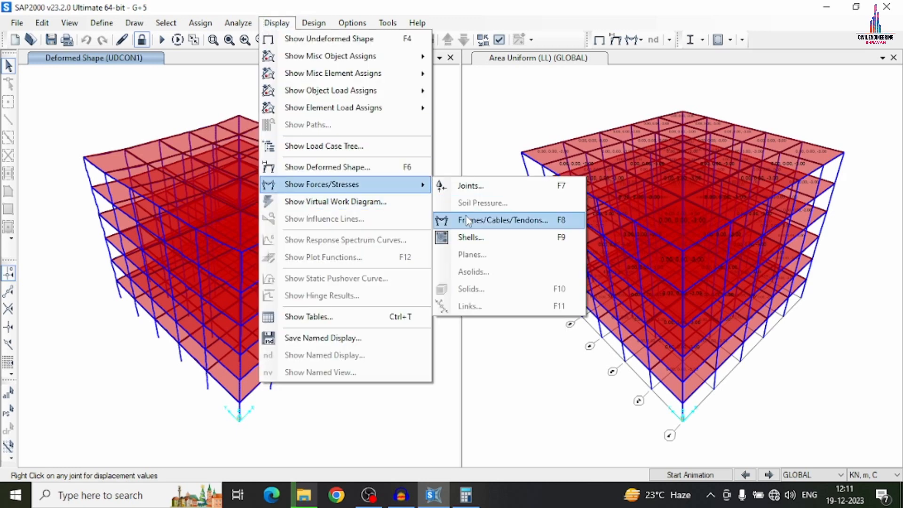
click(493, 222)
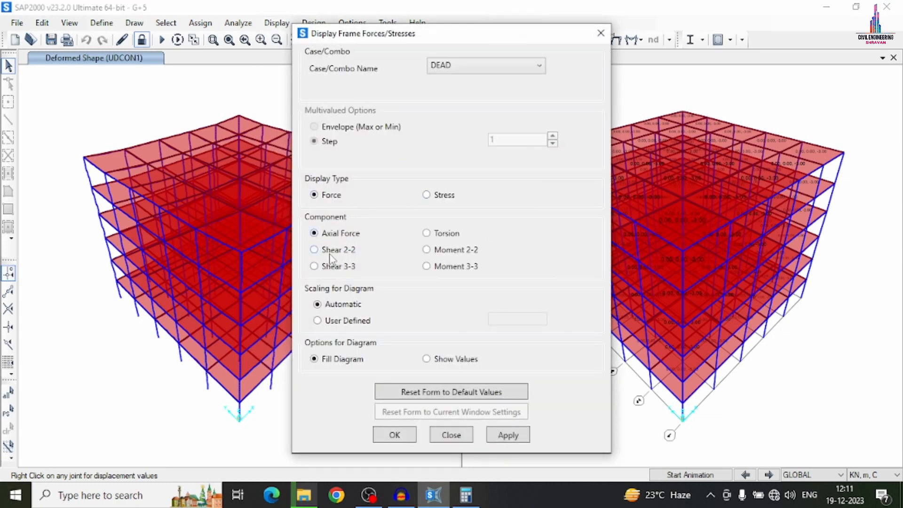
click(506, 438)
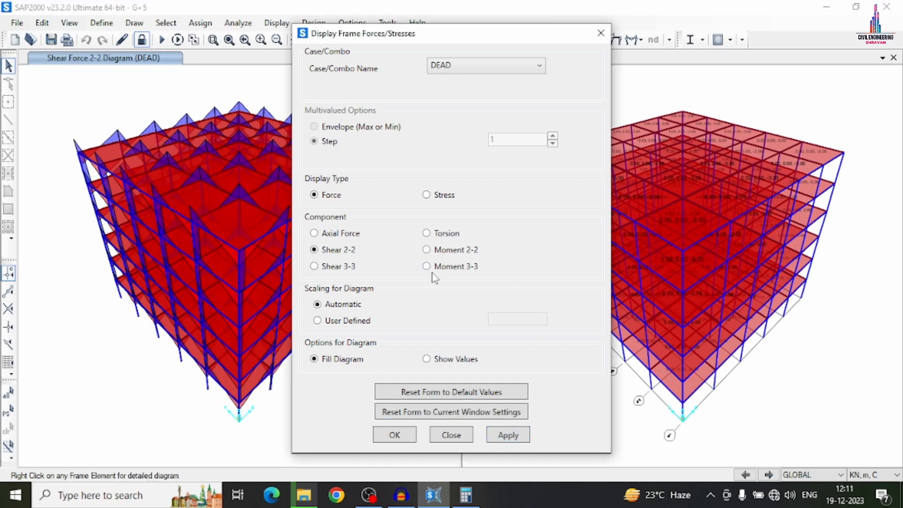
Step: Display the frame Moment 3-3 diagram and the Torsion diagram for the DEAD case
click(508, 435)
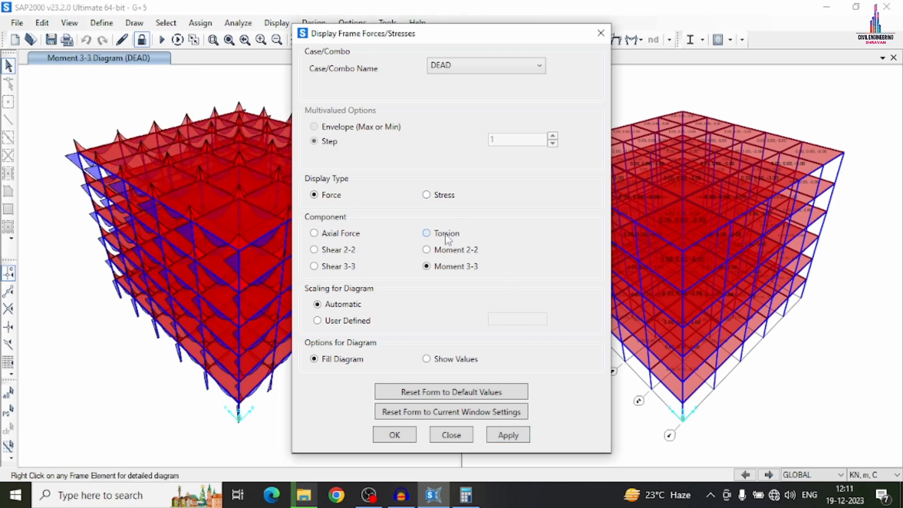
click(523, 440)
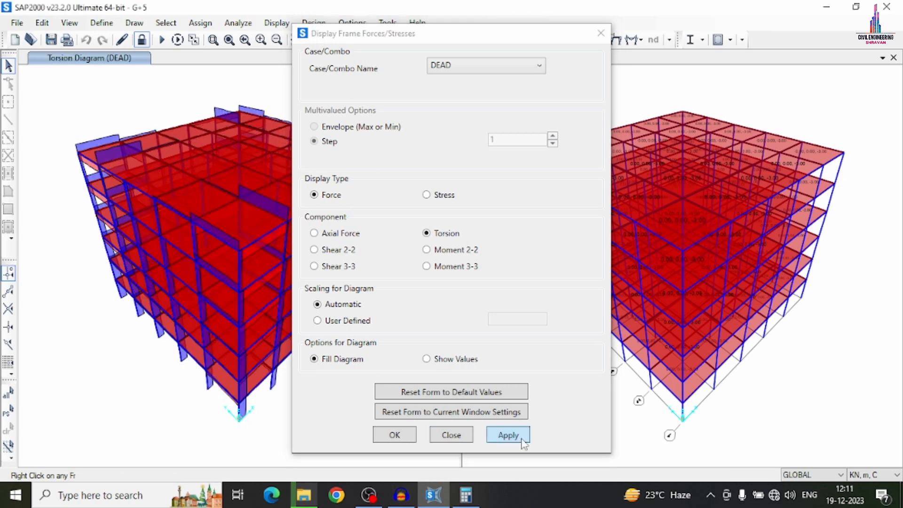
click(406, 435)
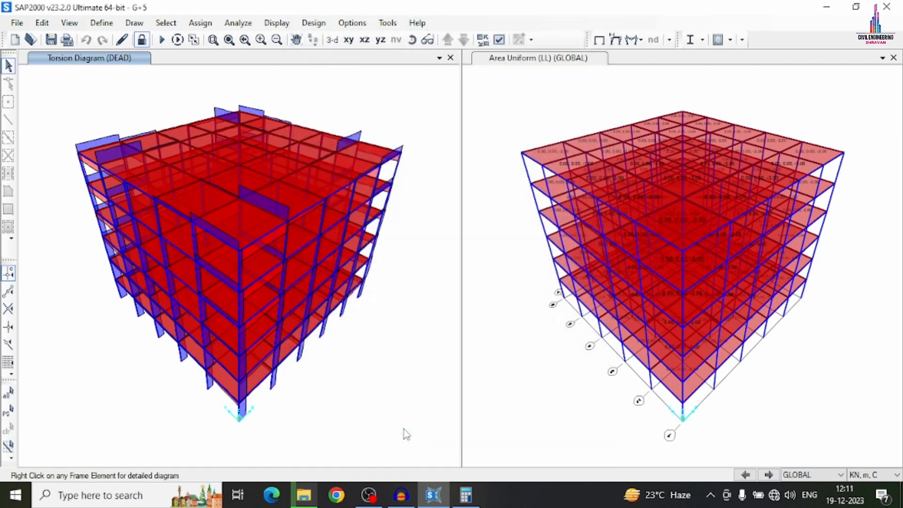
Step: Set the concrete frame design code to Indian IS 456-2000 and run the concrete design check of the structure
click(312, 22)
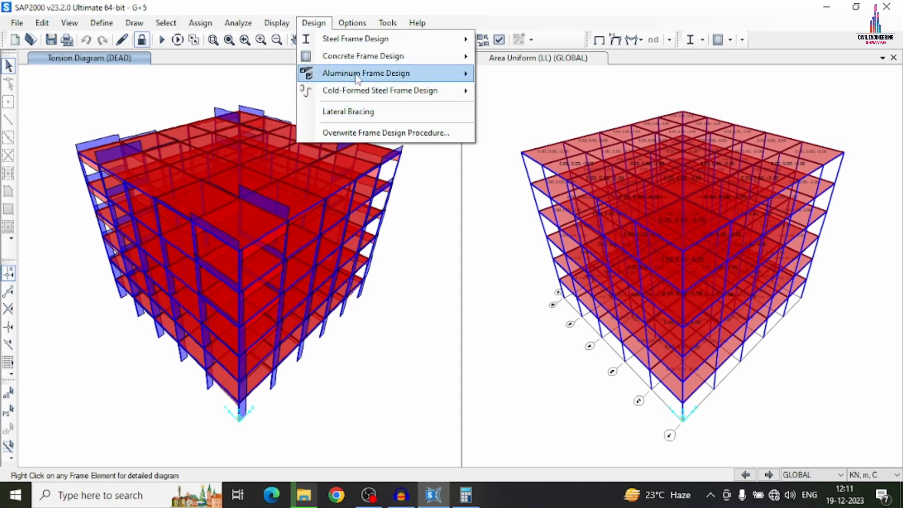
mouse_move(358, 54)
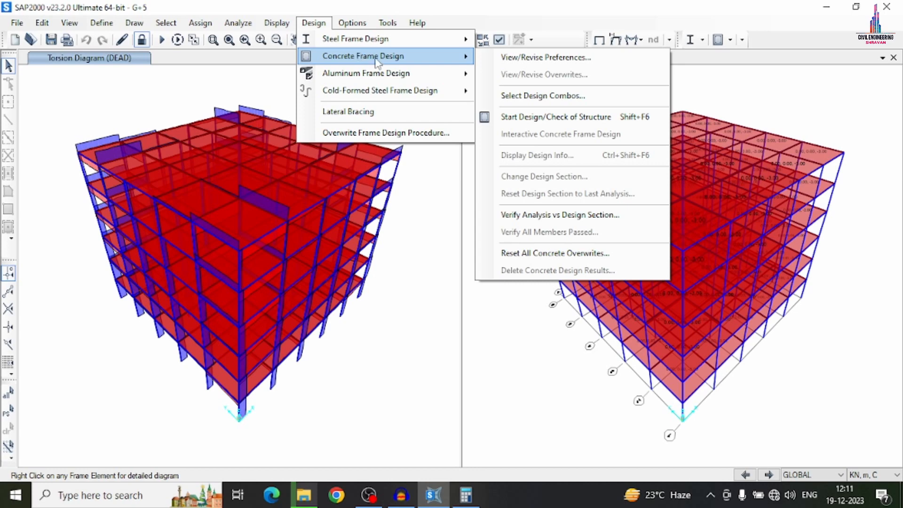
click(538, 60)
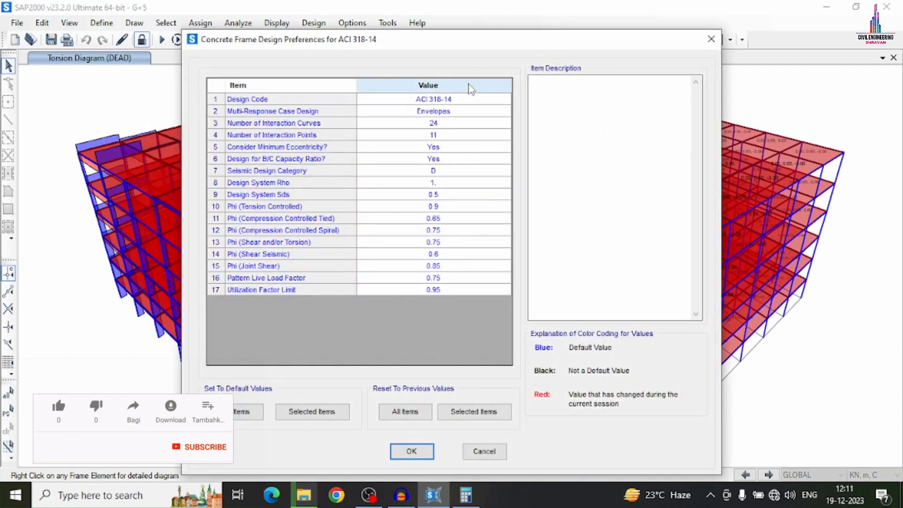
click(473, 100)
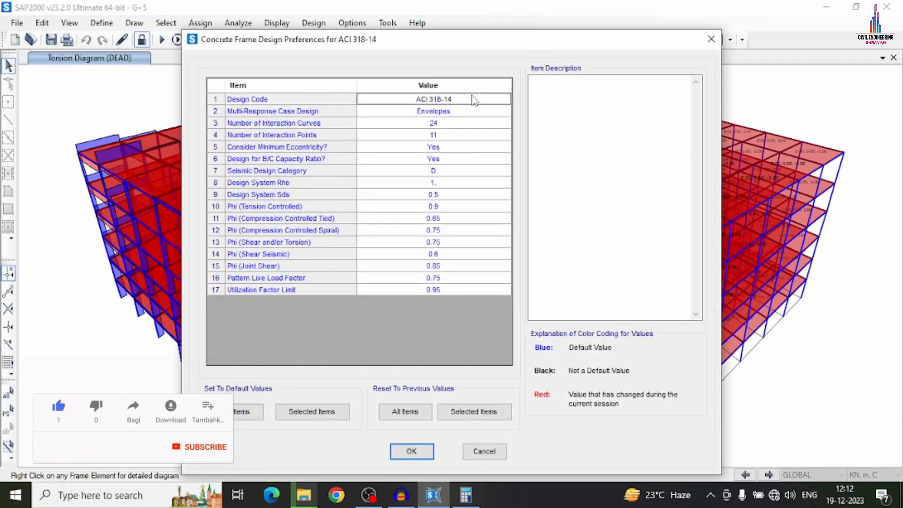
click(472, 96)
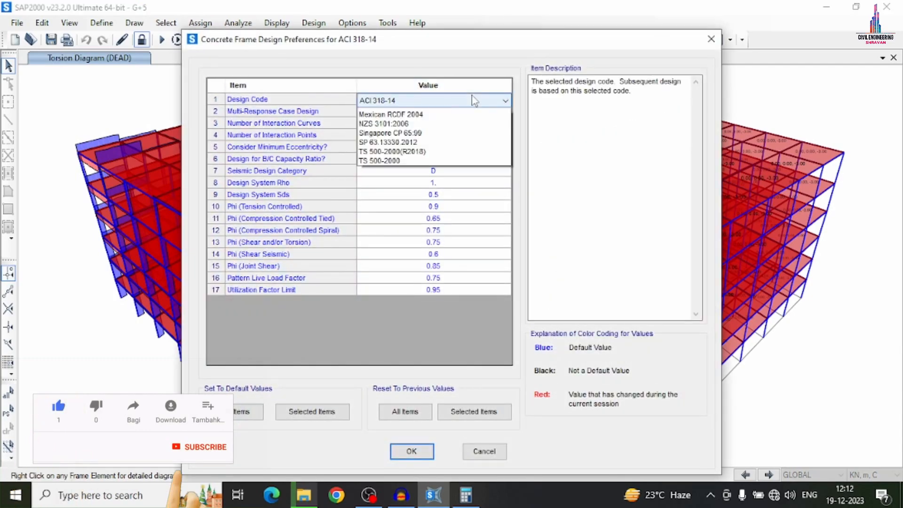
key(i)
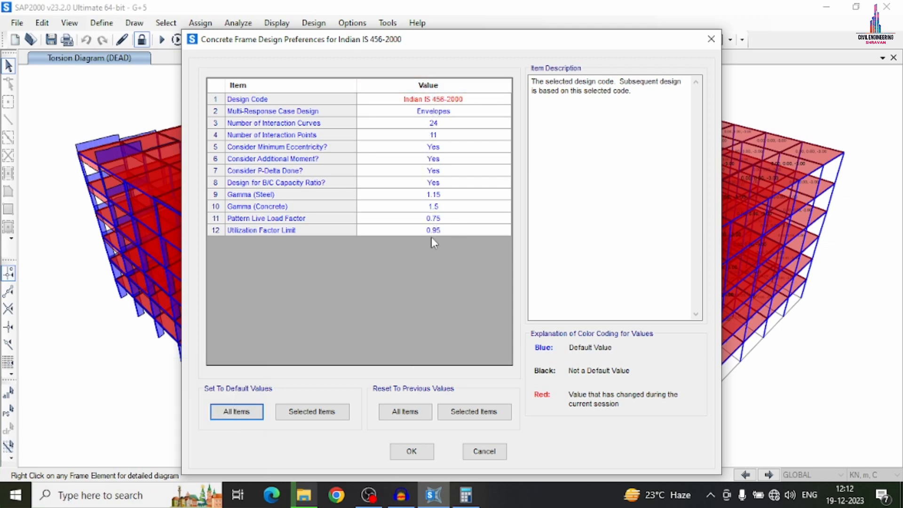
click(411, 452)
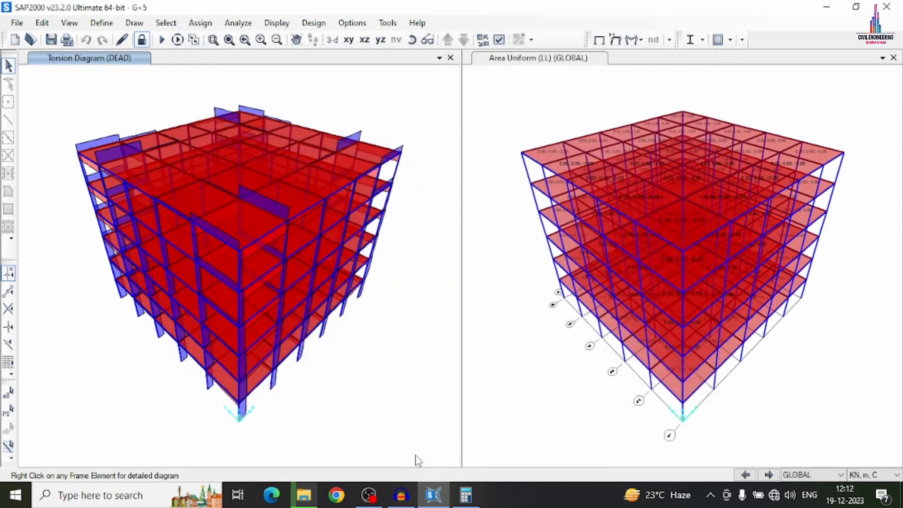
click(314, 24)
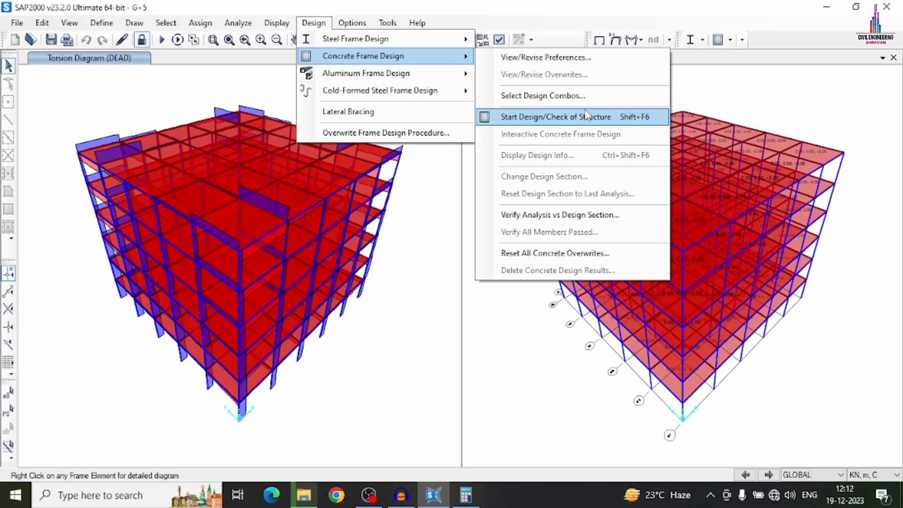
click(585, 113)
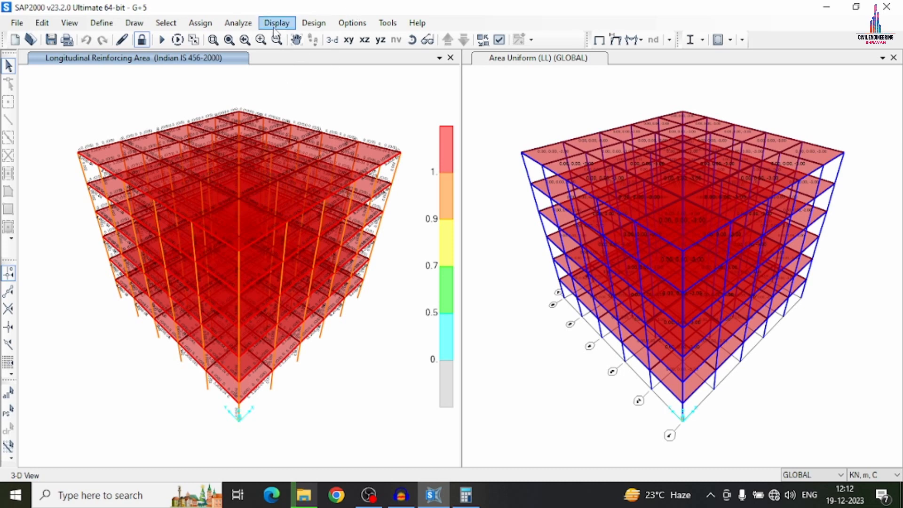
Step: Display the concrete design output as Rebar Percentage on the 3D model
click(314, 23)
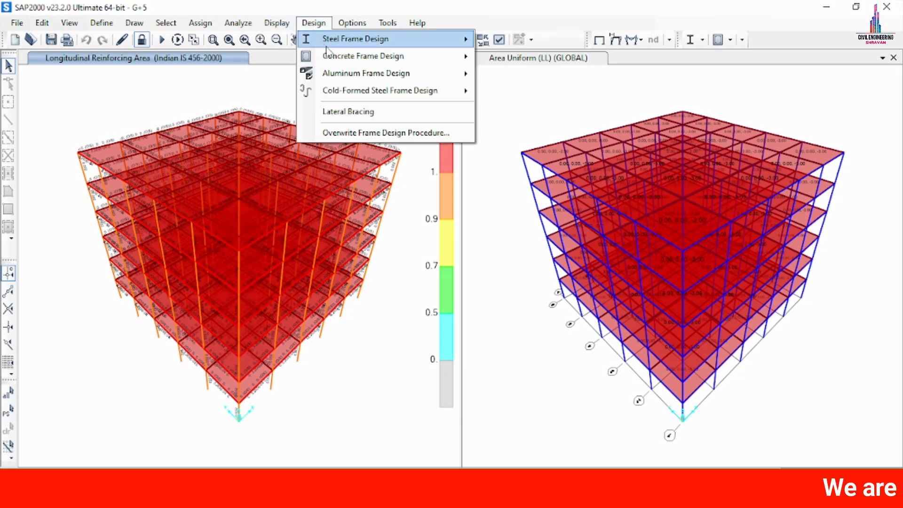
mouse_move(325, 56)
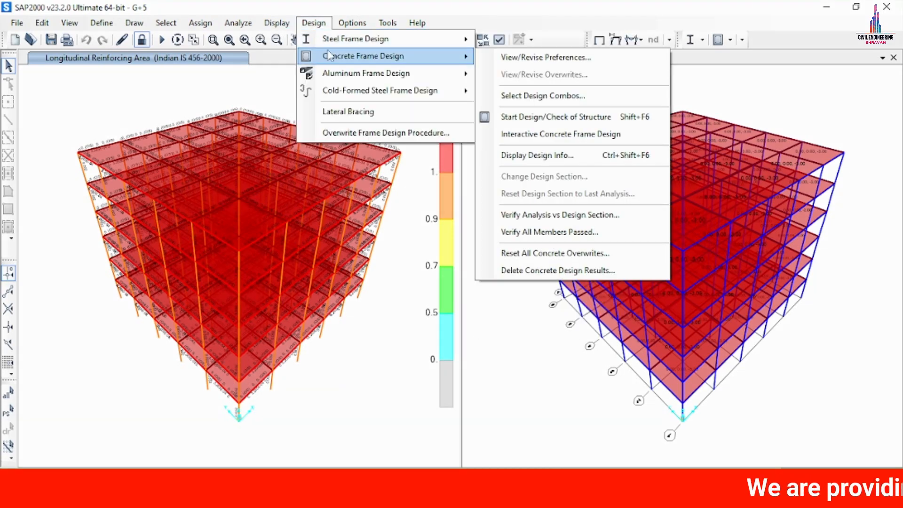
click(577, 159)
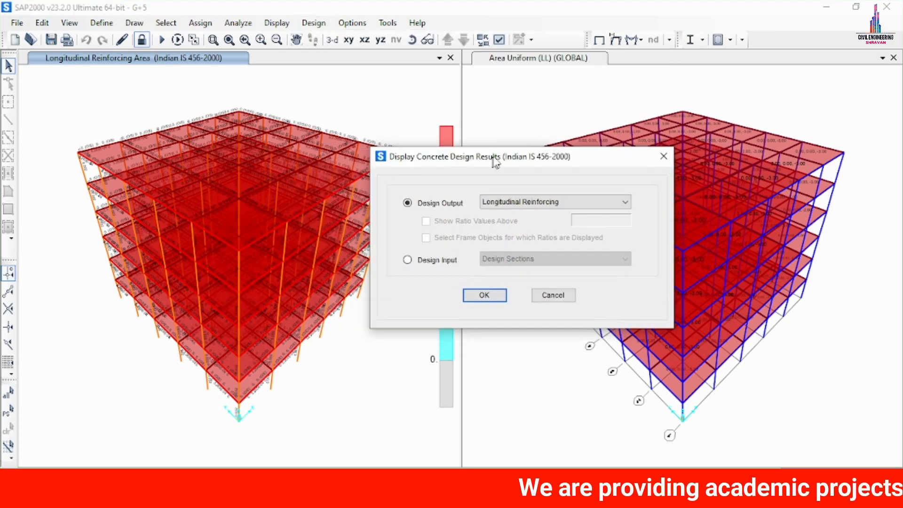
click(607, 175)
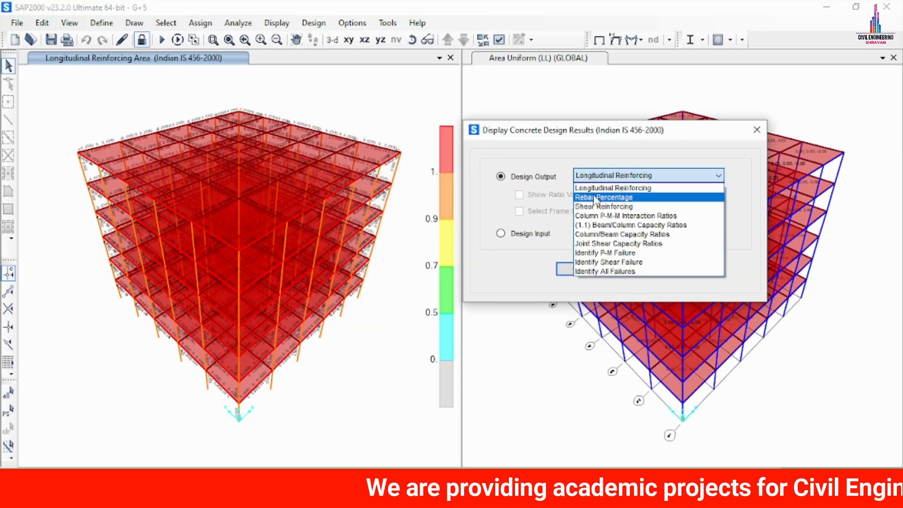
click(595, 196)
click(578, 268)
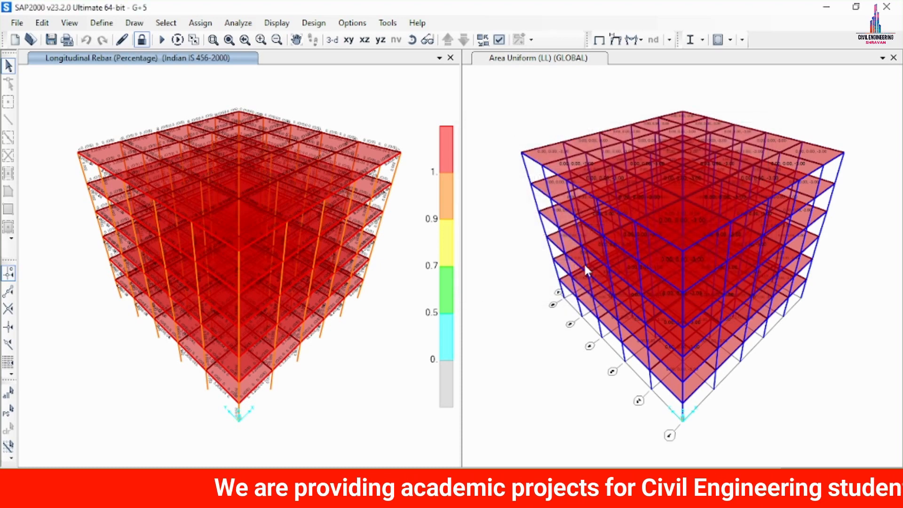
Step: Change the displayed concrete design output to Shear Reinforcing
click(314, 23)
mouse_move(277, 23)
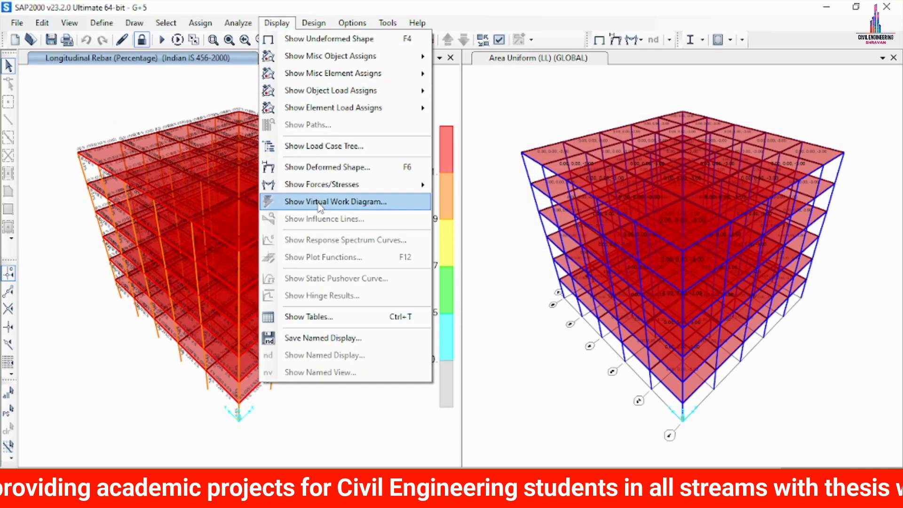
click(313, 9)
click(314, 22)
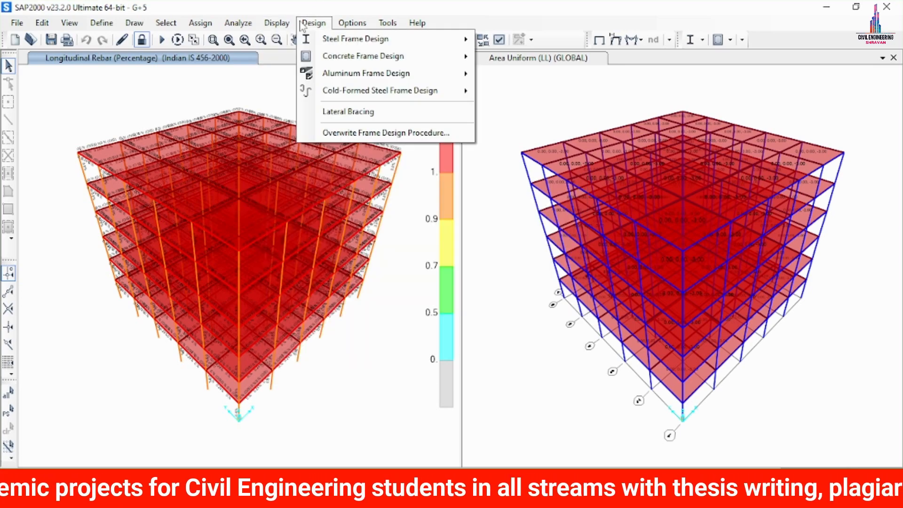
mouse_move(376, 55)
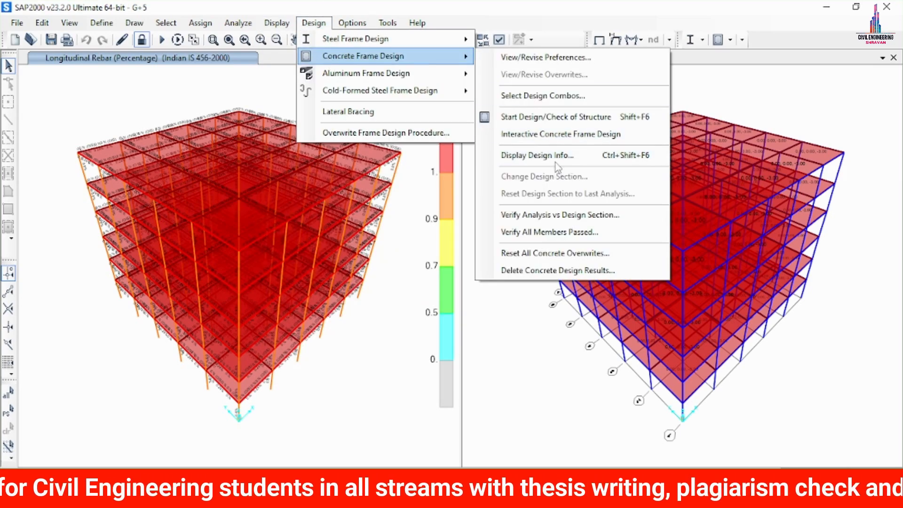
click(558, 154)
click(455, 218)
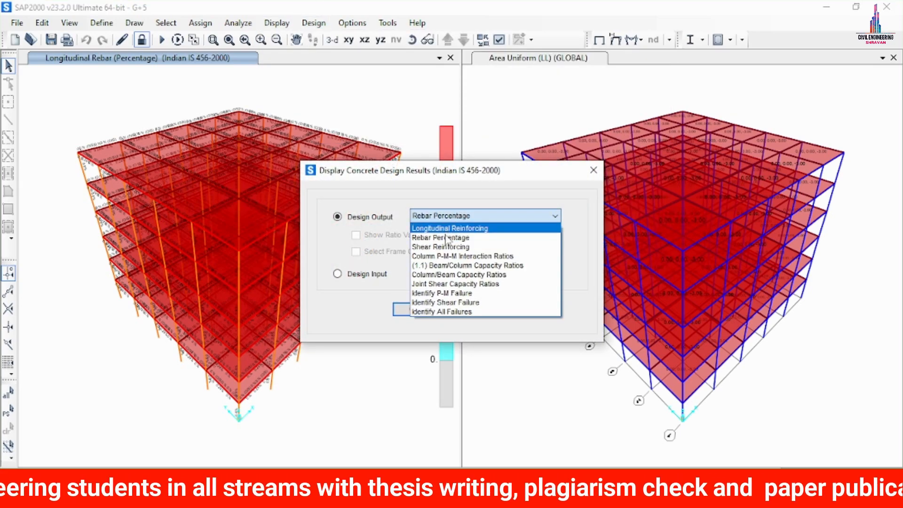
click(445, 247)
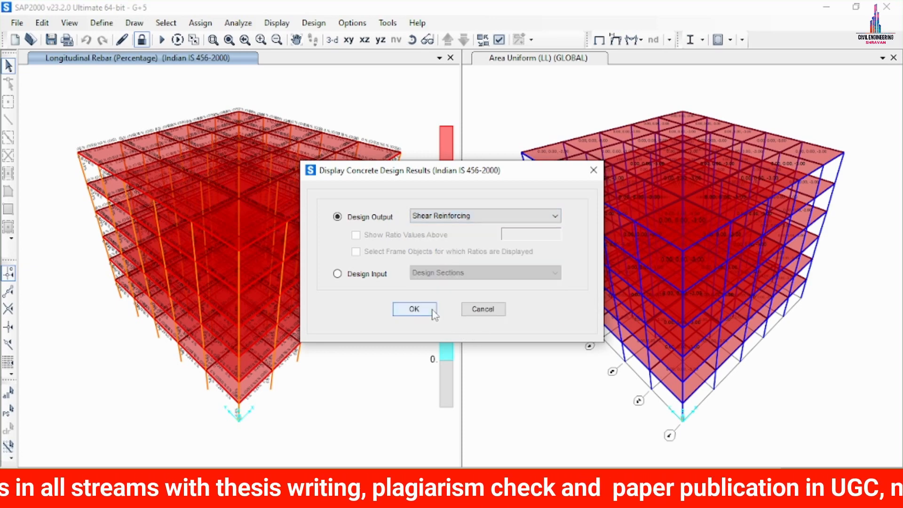
click(414, 309)
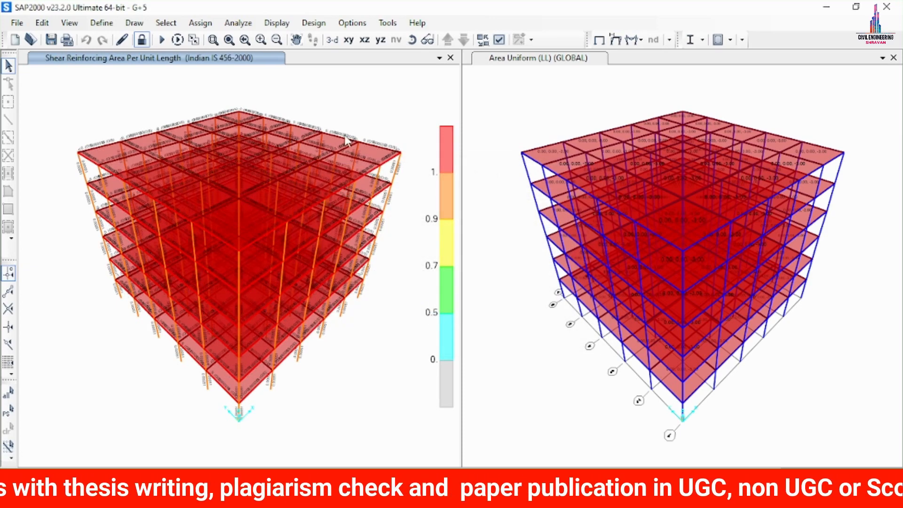
Step: Examine the flexural design details of a roof-level perimeter beam for the DCON2 combination, then close its design information
right_click(374, 145)
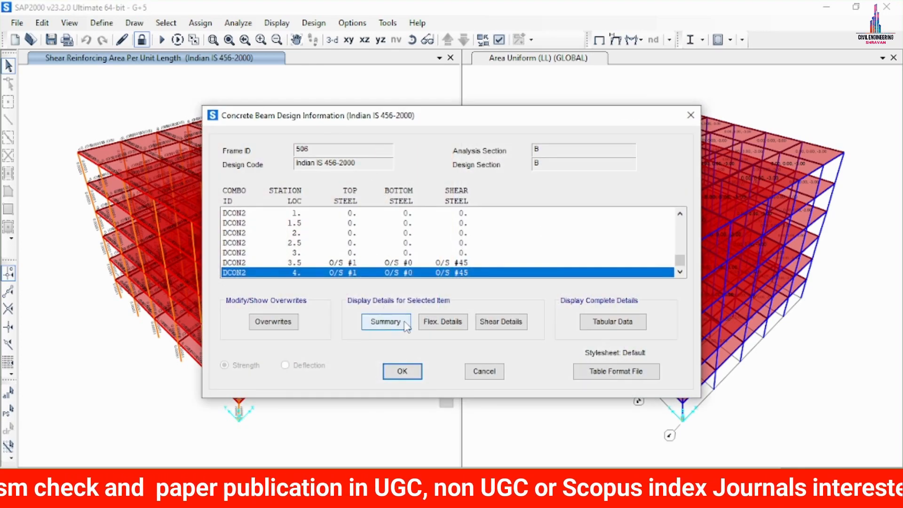
click(420, 319)
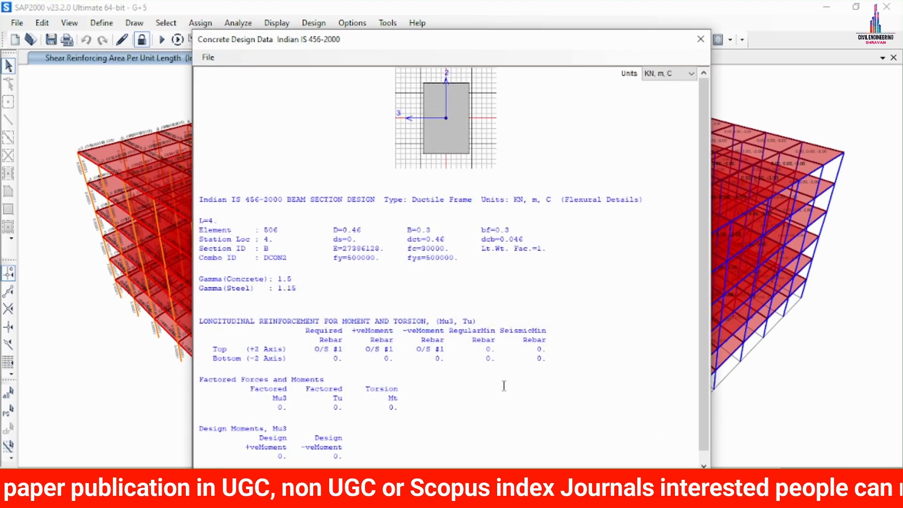
click(701, 39)
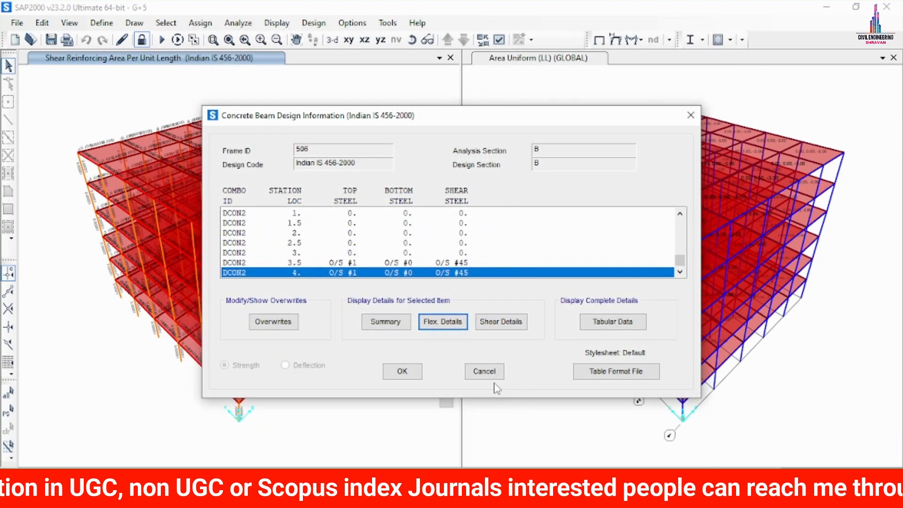
click(477, 376)
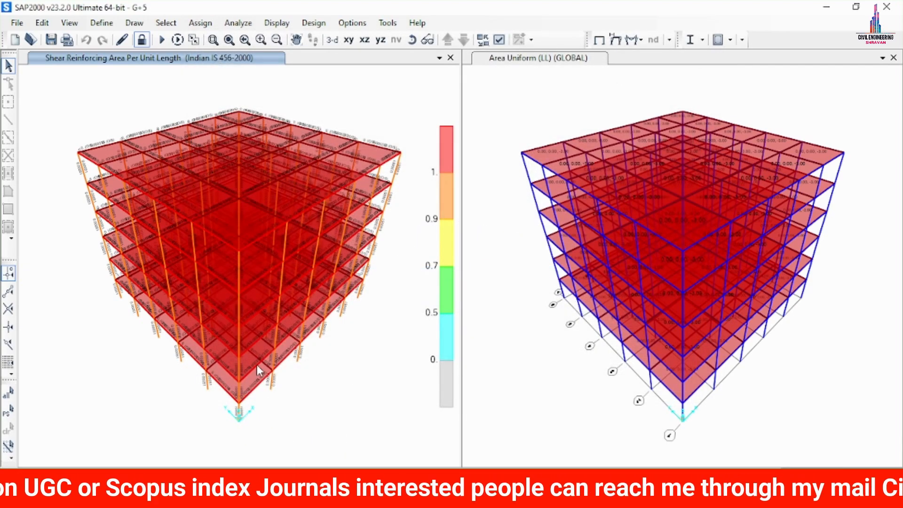
Step: Examine the flexural design details of the corner column in the third storey from the top for DCON2
right_click(97, 225)
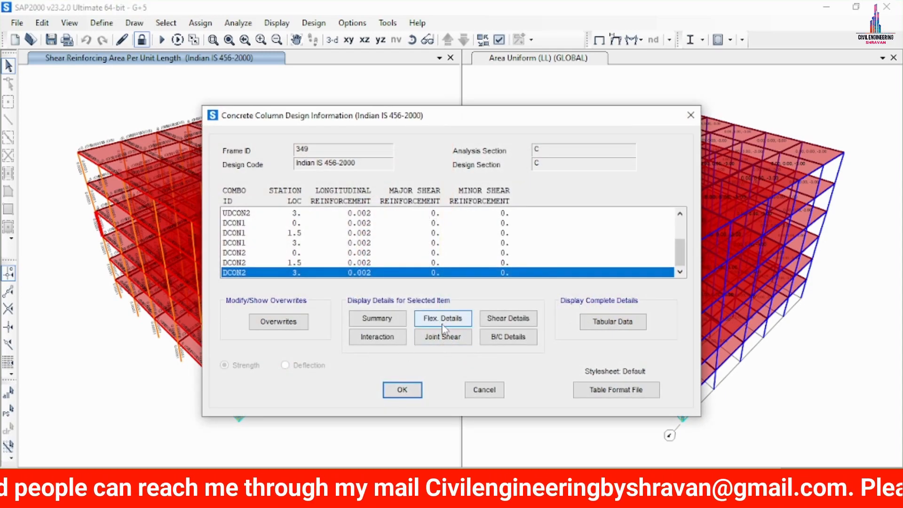
click(442, 319)
scroll(560, 228, down, 6)
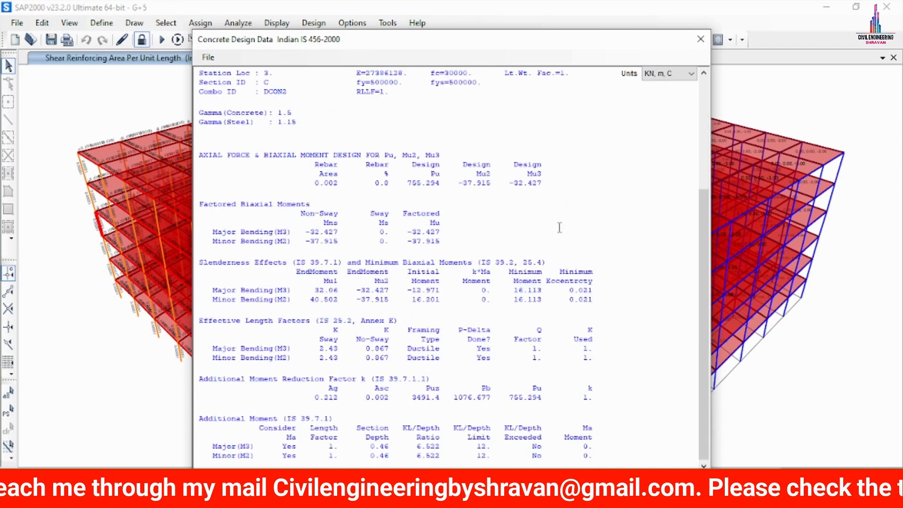
scroll(560, 228, up, 6)
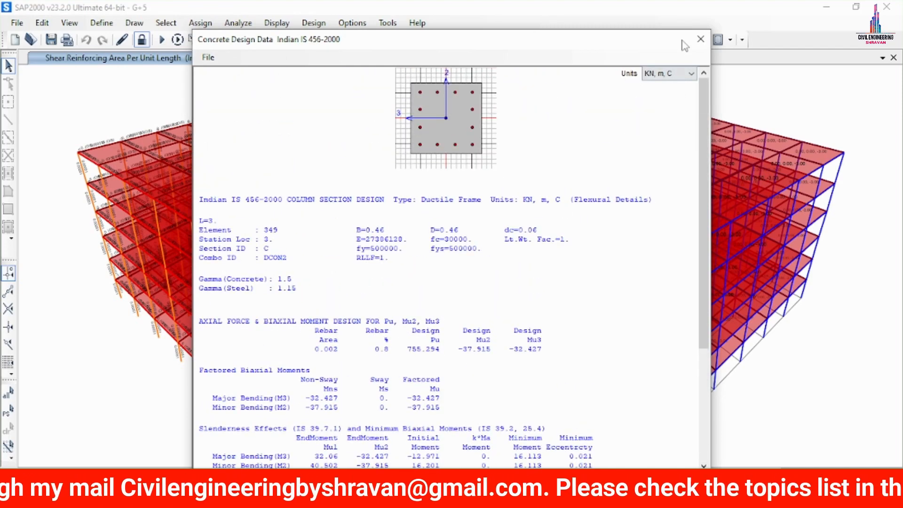
click(701, 41)
Step: Examine the corner column's shear design details and the interaction surface of section C
click(499, 320)
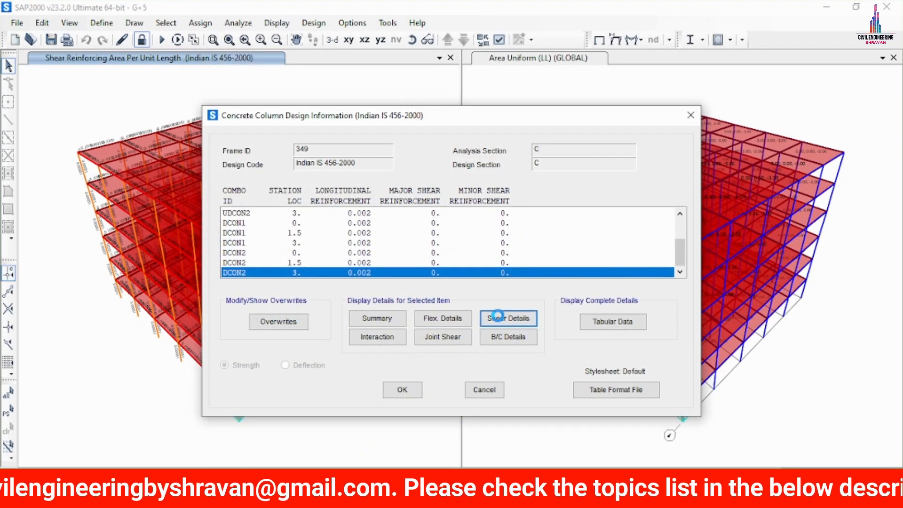
scroll(460, 321, down, 5)
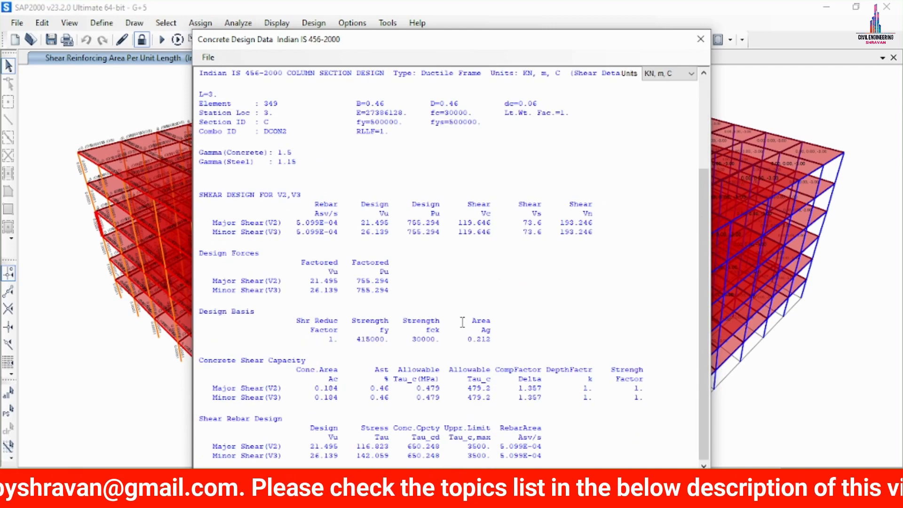
scroll(463, 322, up, 5)
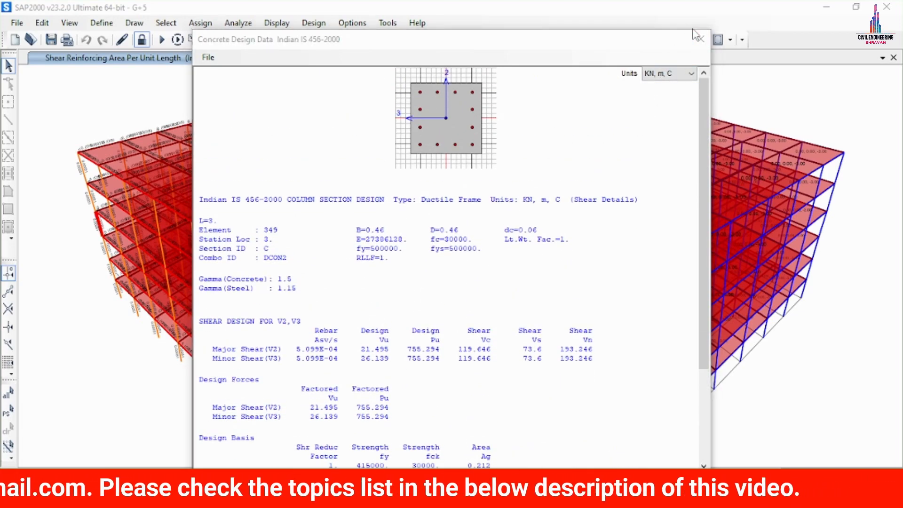
click(700, 39)
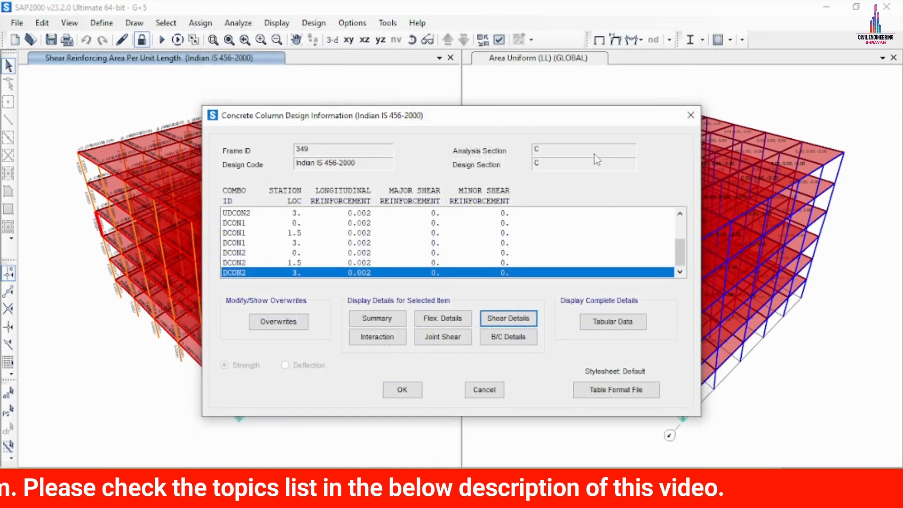
click(377, 339)
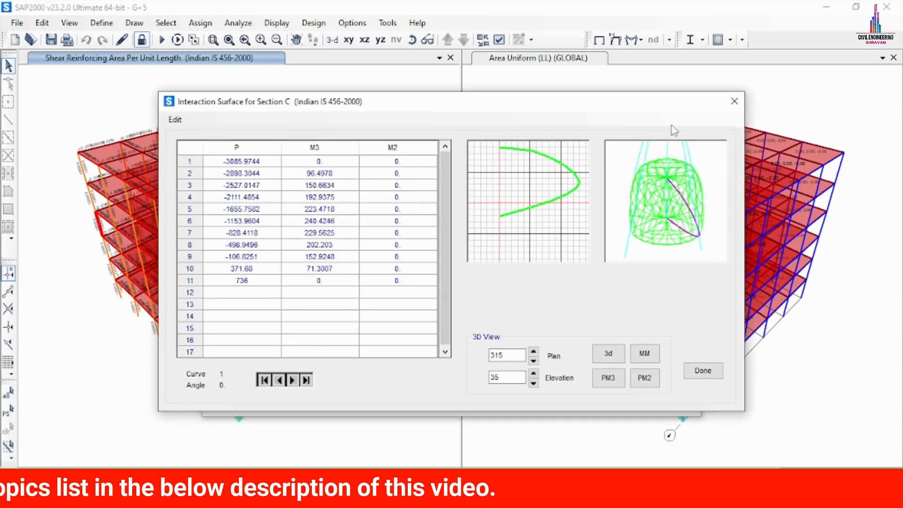
click(734, 101)
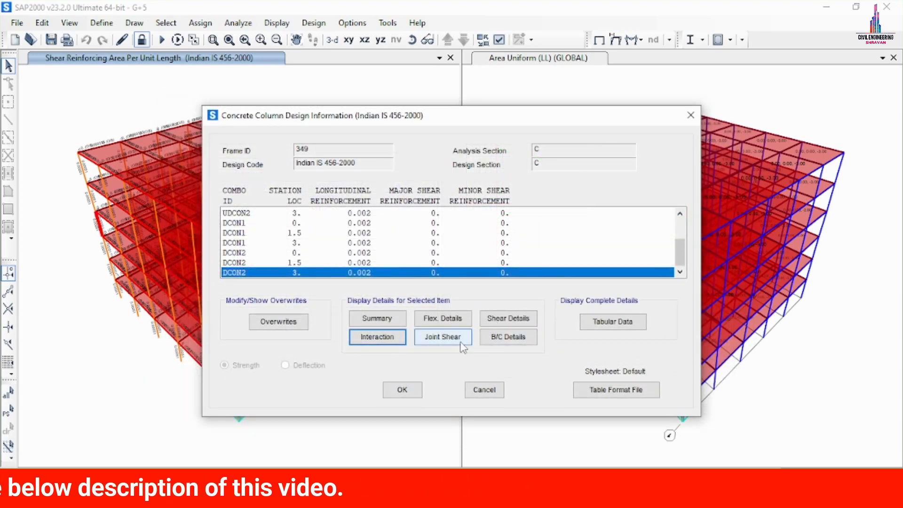
Step: Review the corner column's joint shear and beam/column capacity details, and close its design information
click(462, 343)
click(701, 41)
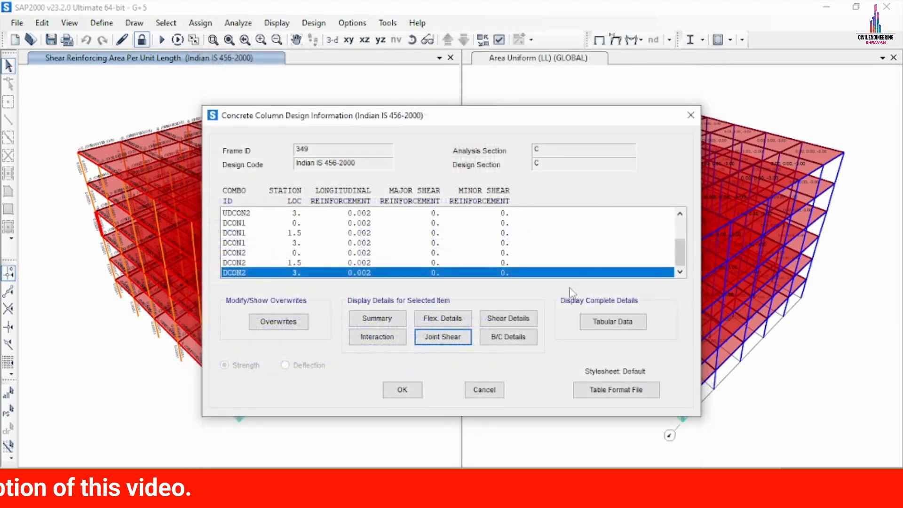
click(509, 337)
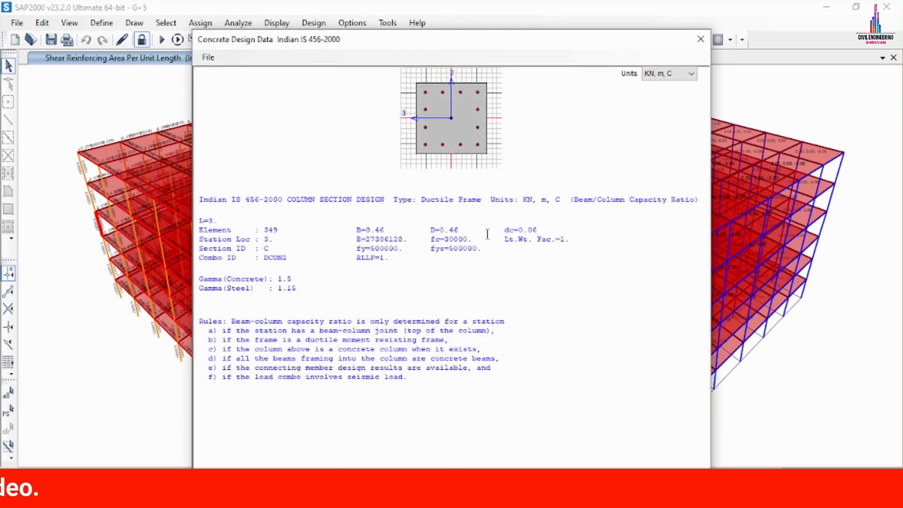
click(701, 39)
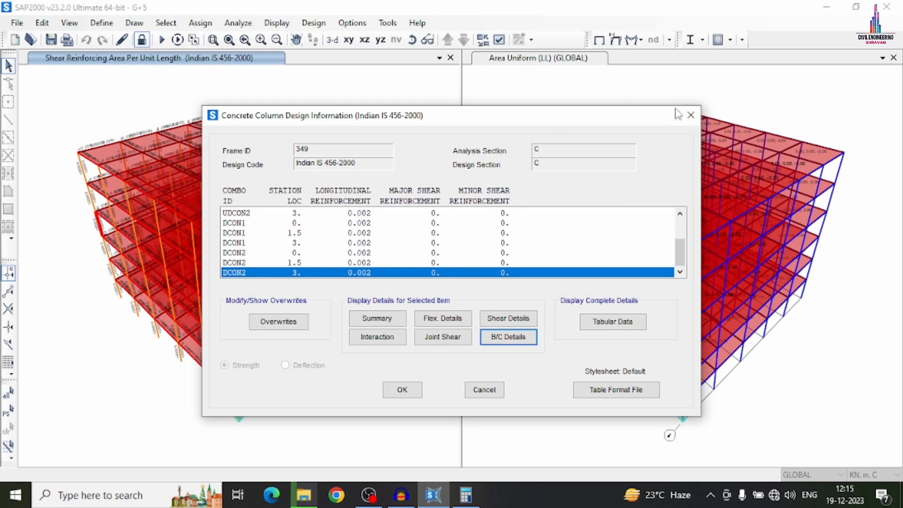
click(691, 115)
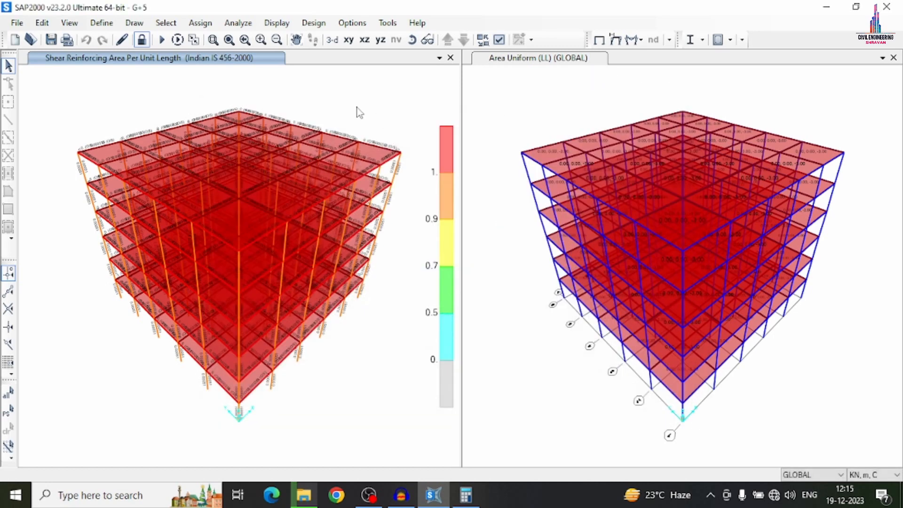